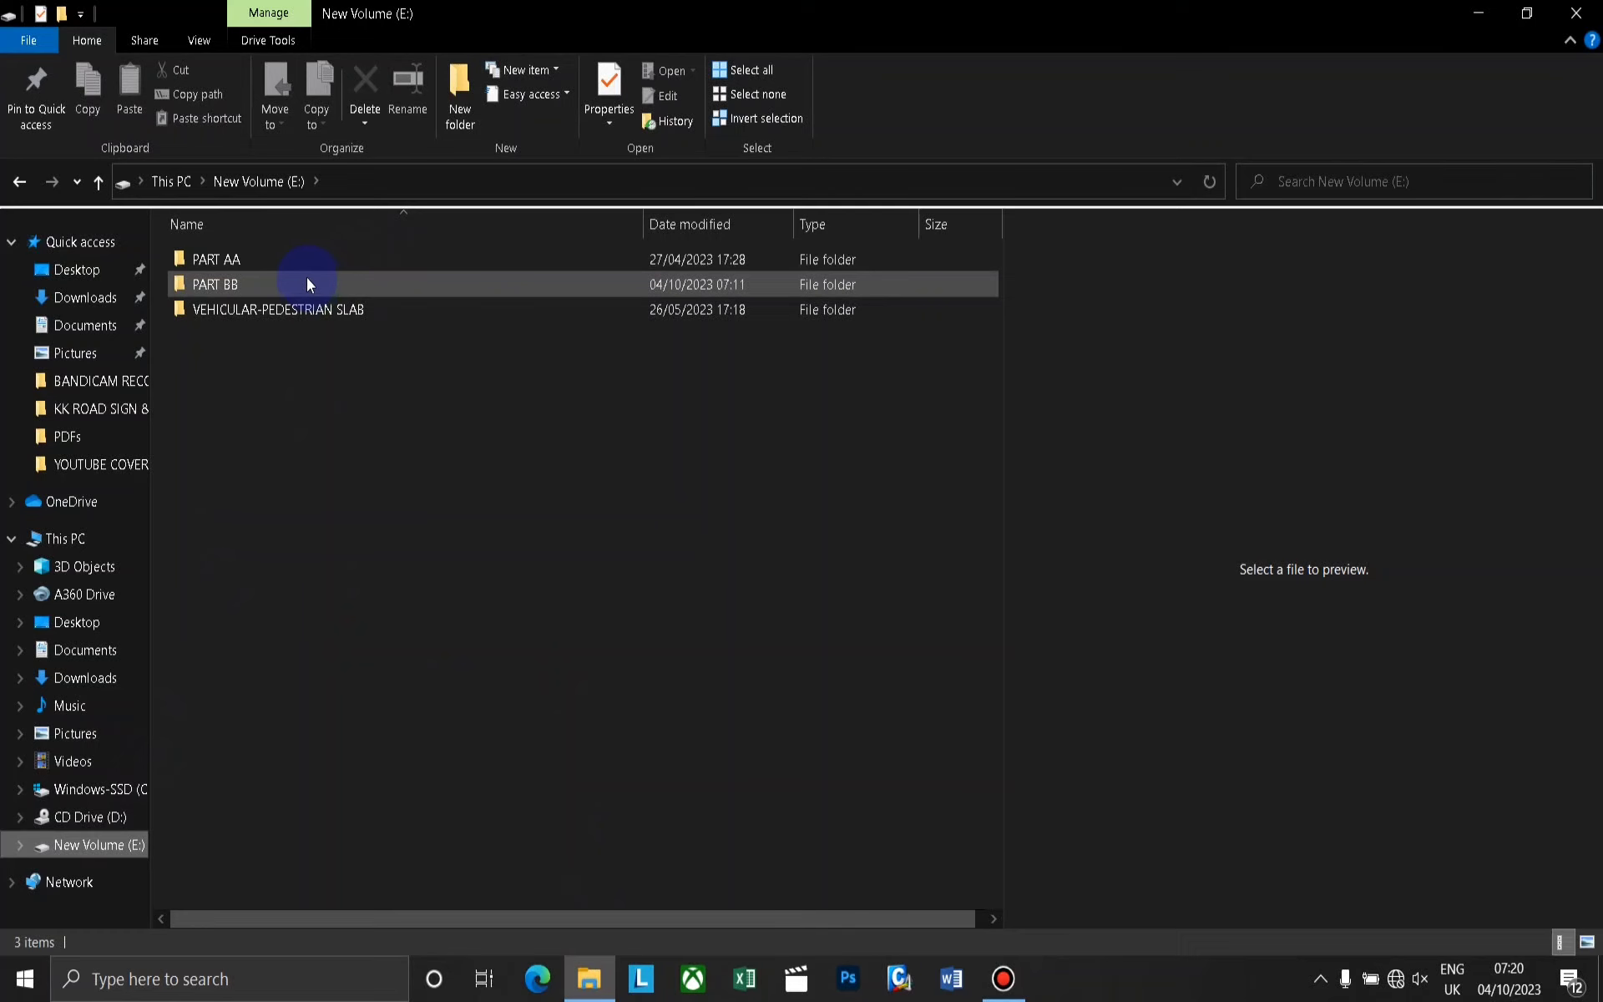
# Open the folder PART AA > CRSG > ALL THREE ROADS > KABALE-KIZIRANFUMBI ROAD > KM 4+580 & 880 JUNCTIONS on drive E.
pyautogui.doubleClick(303, 257)
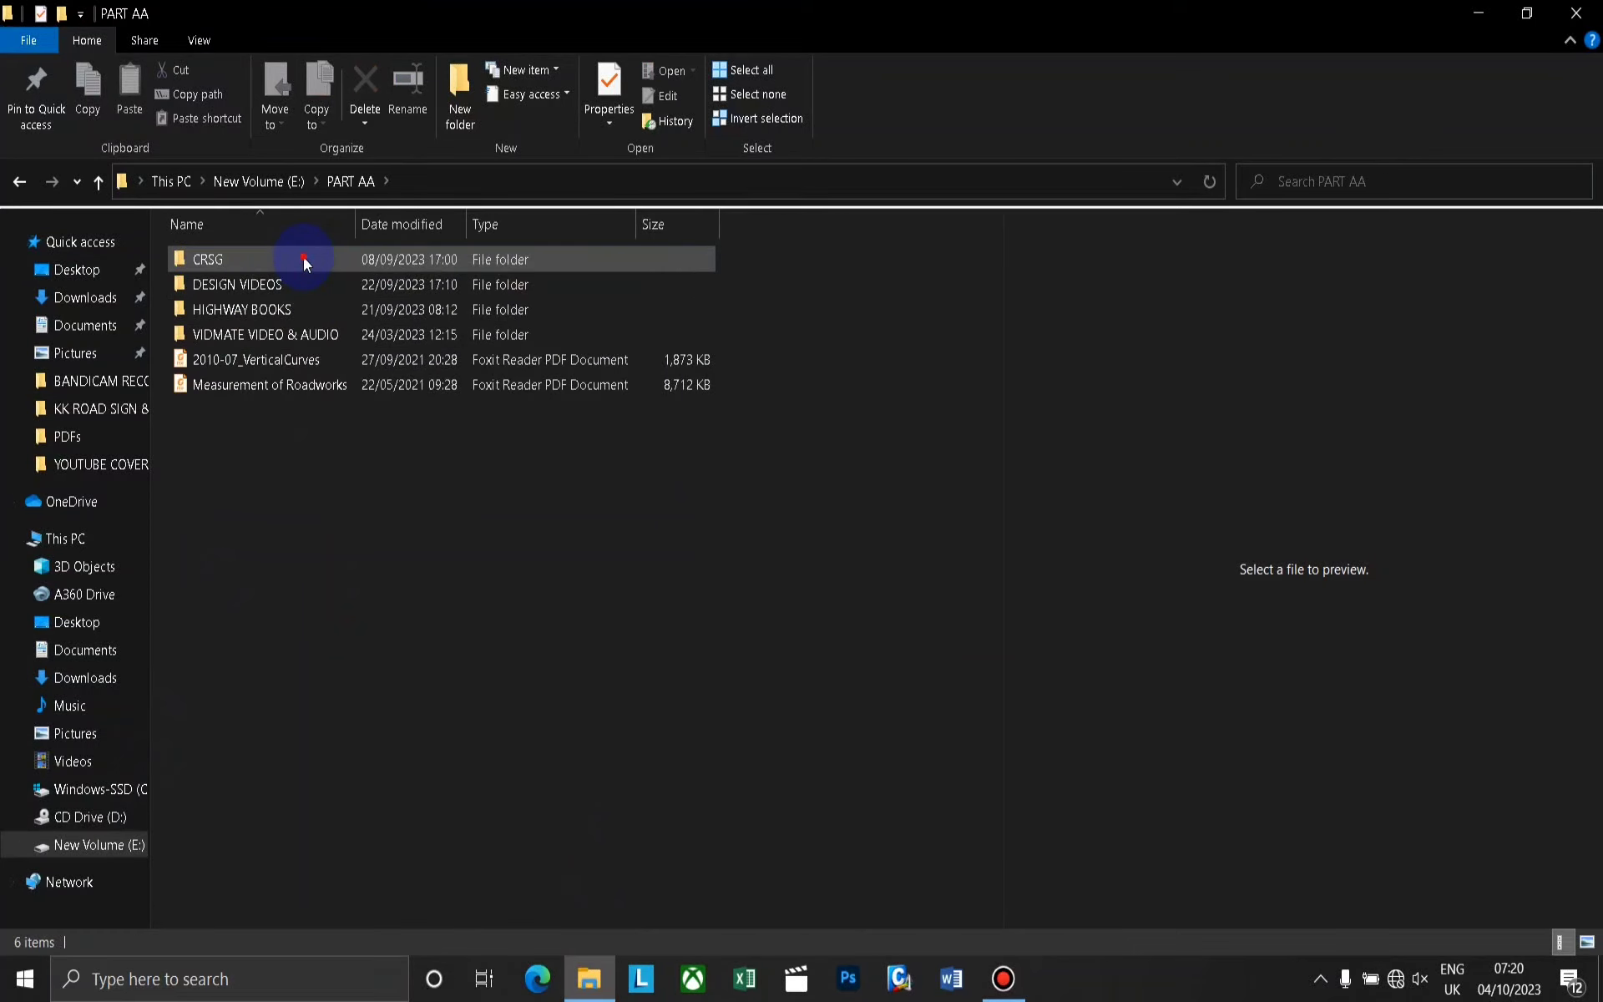
pyautogui.doubleClick(303, 257)
pyautogui.doubleClick(303, 257)
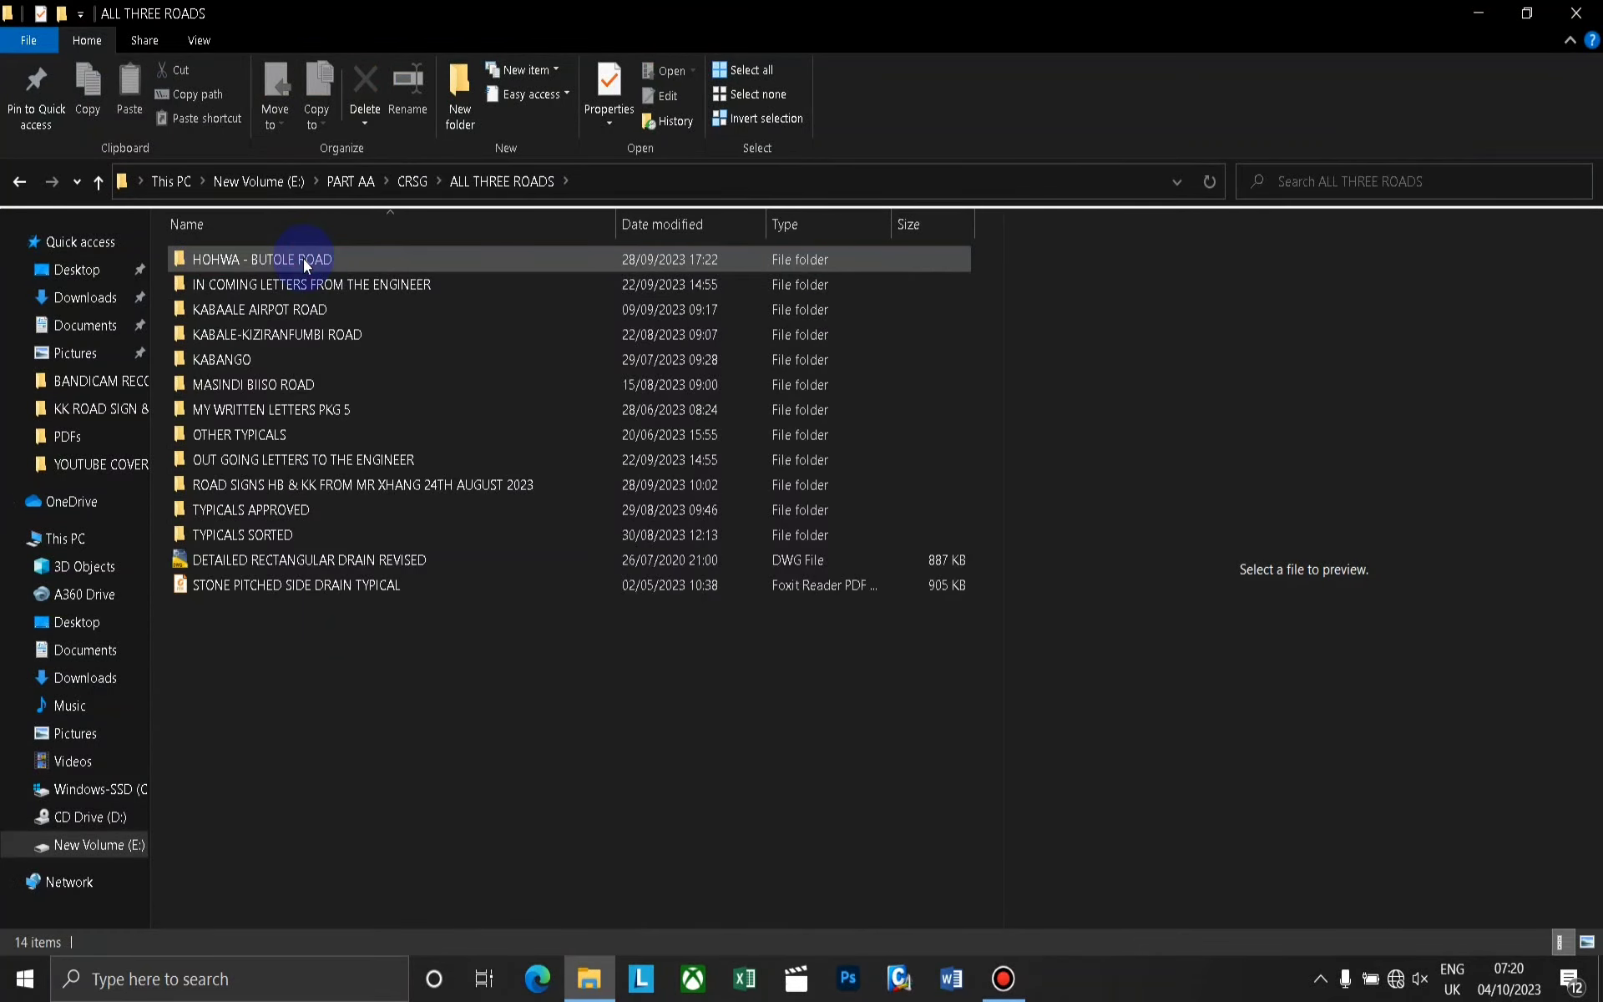
pyautogui.doubleClick(302, 333)
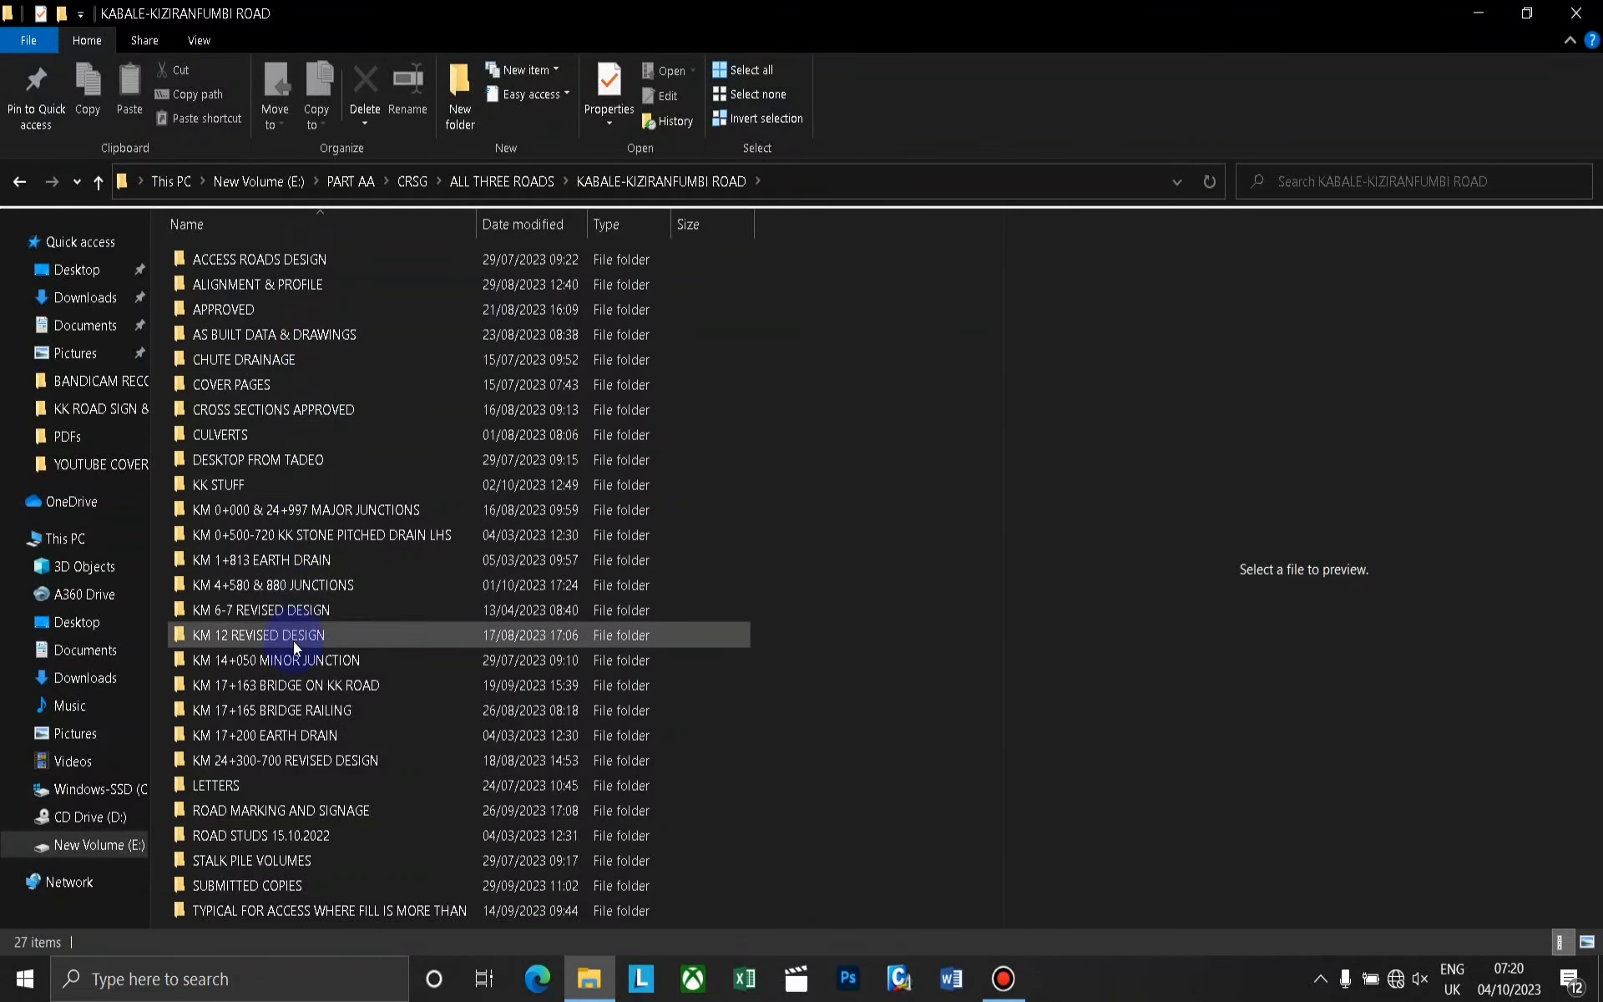
pyautogui.doubleClick(288, 586)
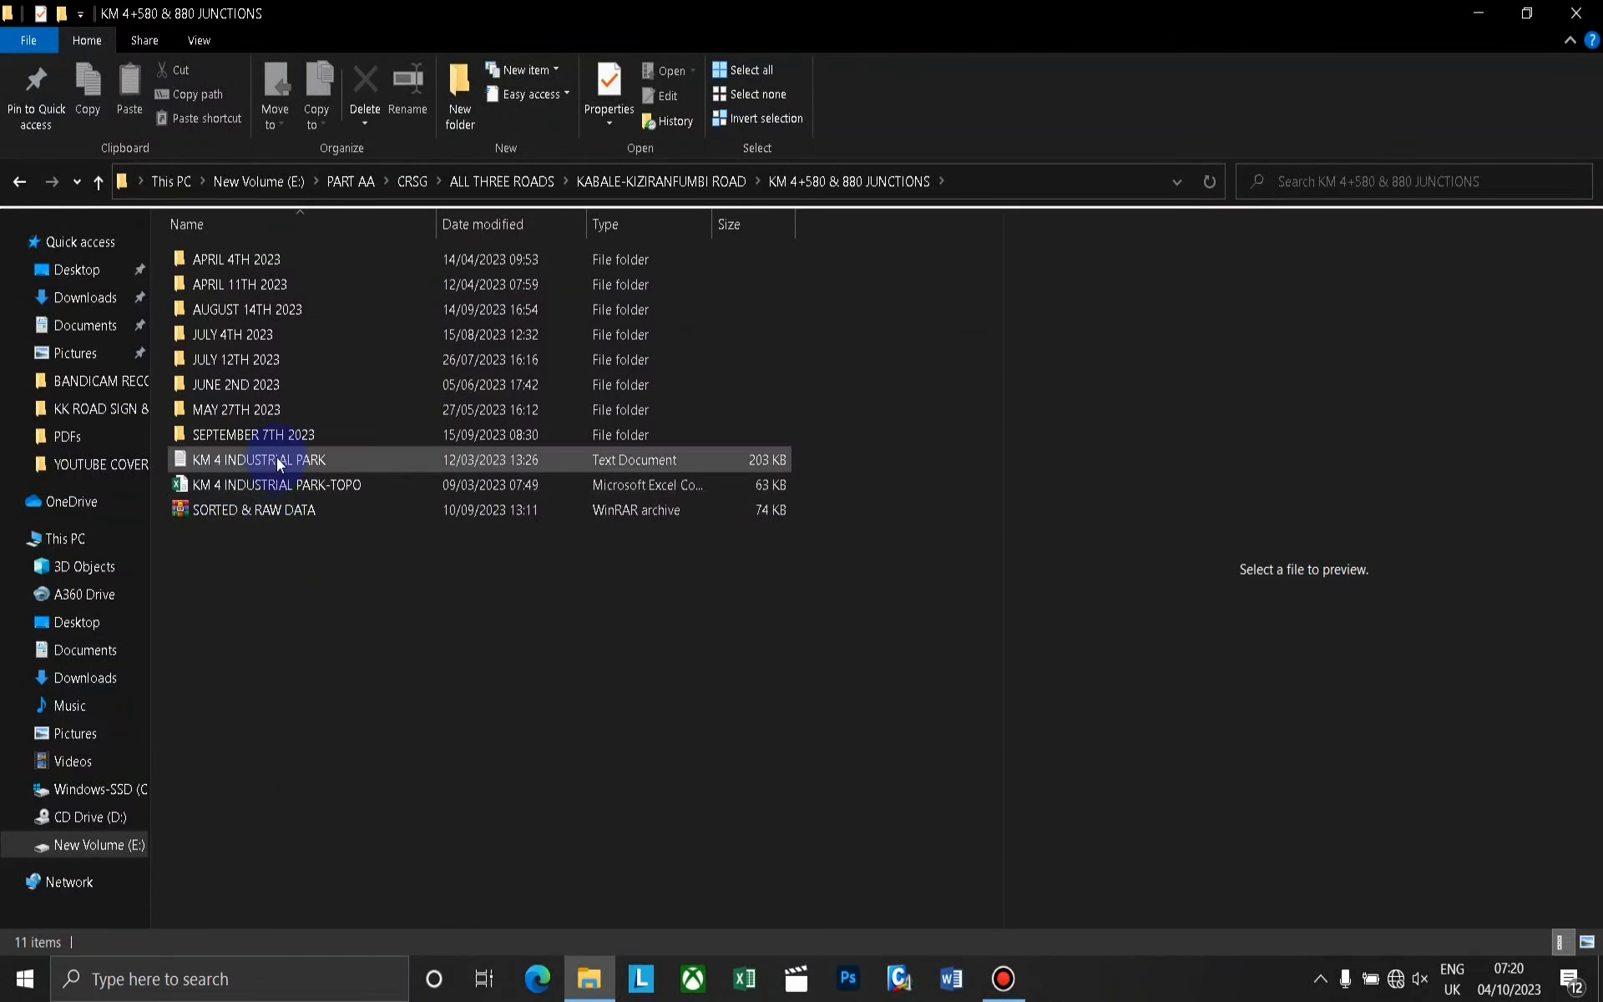
# Open the text document KM 4 INDUSTRIAL PARK in a full-size Notepad window.
pyautogui.click(297, 461)
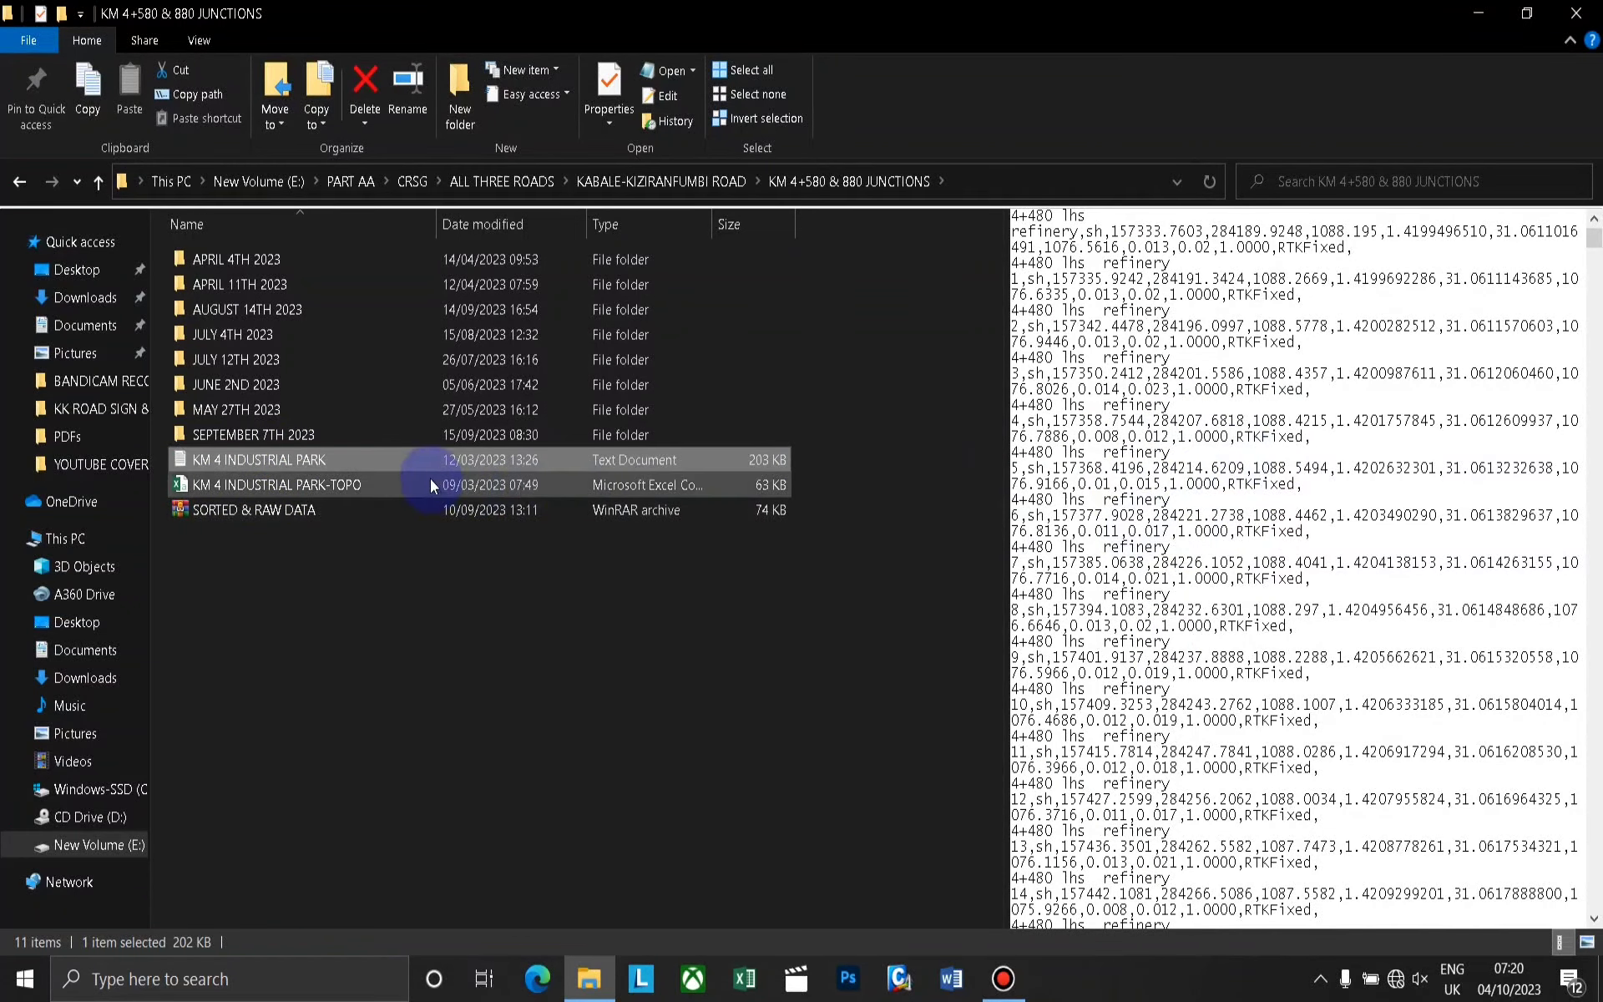
pyautogui.doubleClick(369, 460)
pyautogui.doubleClick(1177, 284)
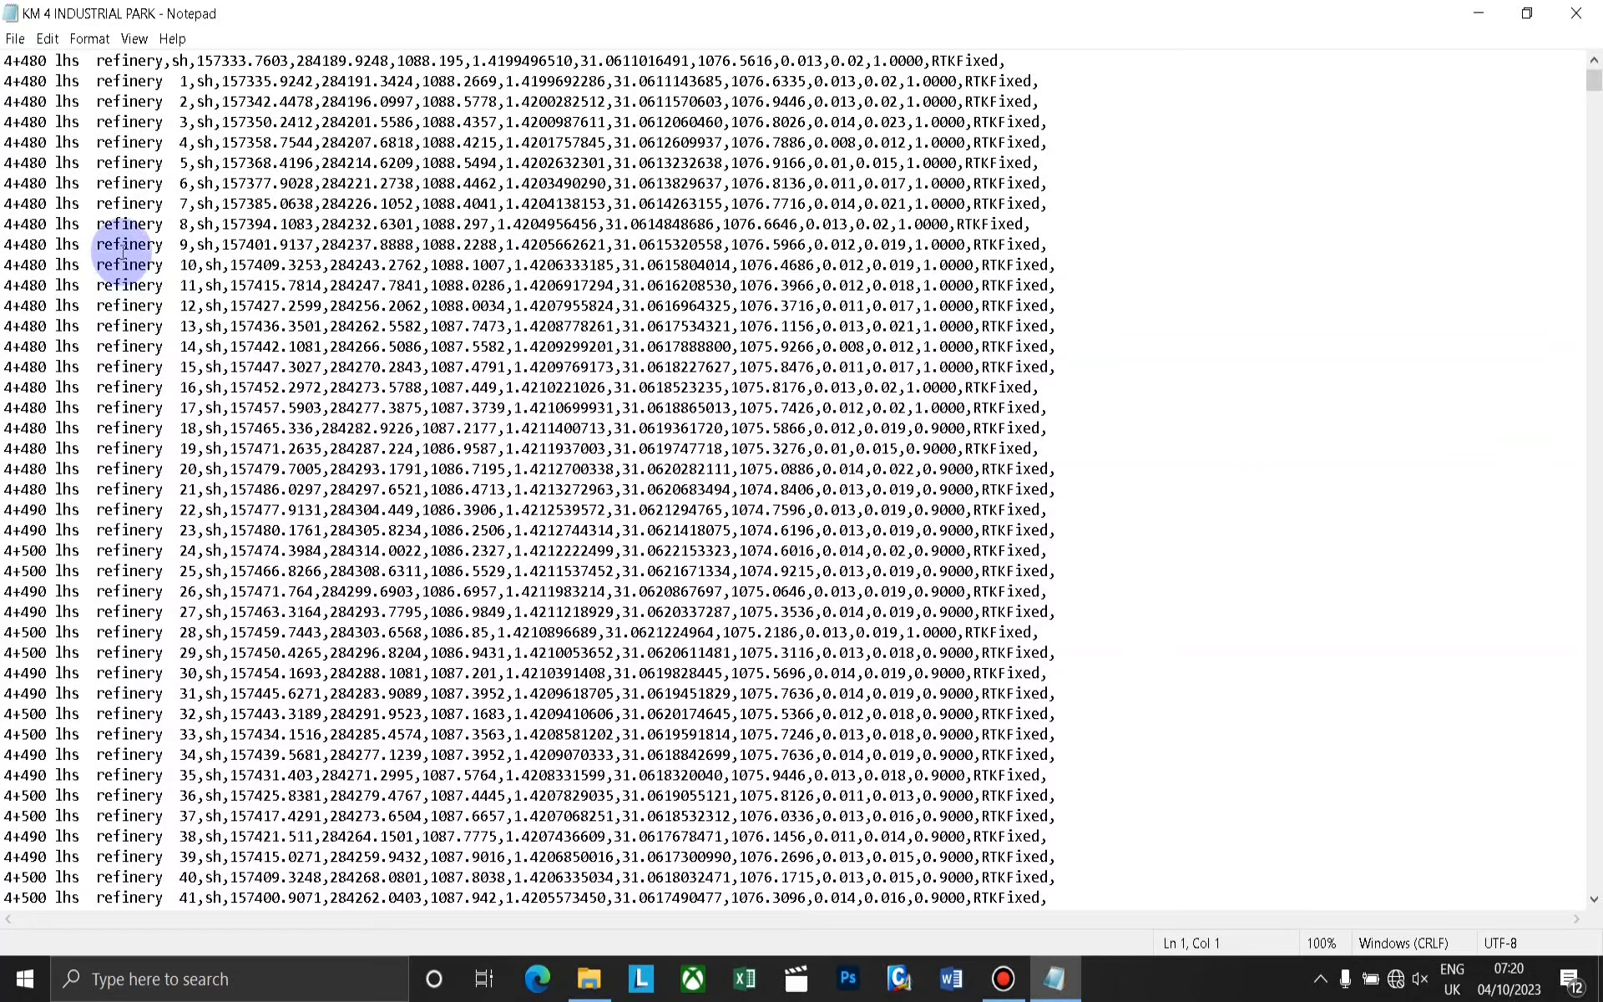
# Look through the survey point records in the text file, ending back at the first record.
pyautogui.scroll(-14, 250, 284)
pyautogui.scroll(-4, 267, 305)
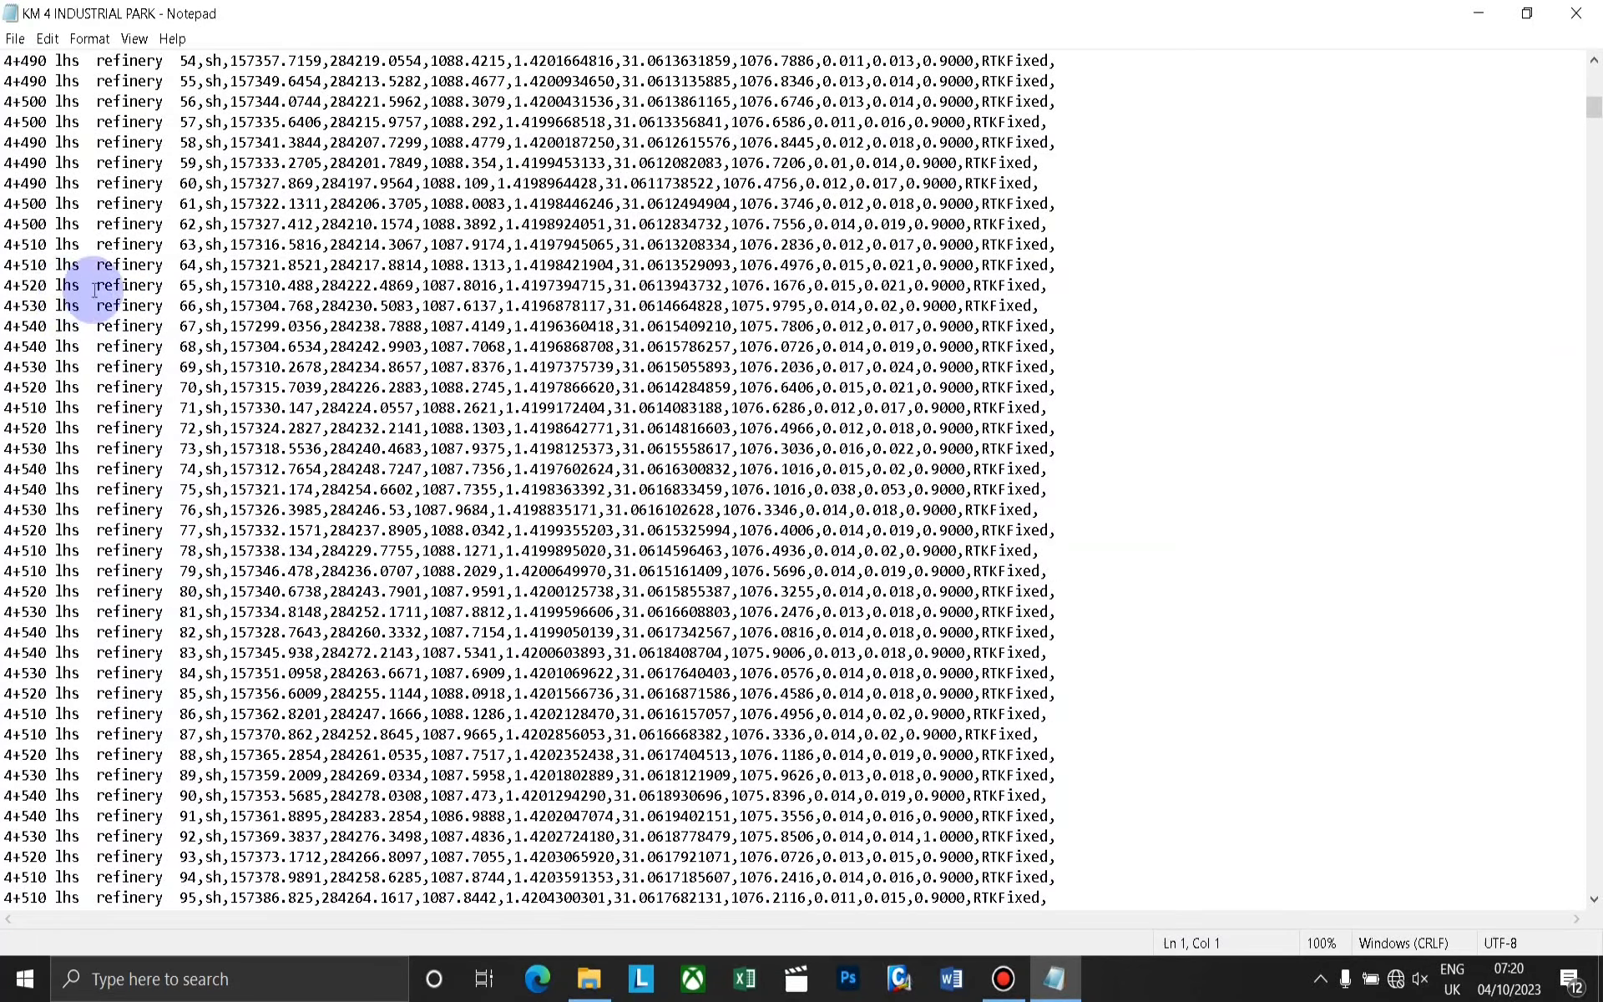
pyautogui.scroll(-7, 150, 334)
pyautogui.scroll(-20, 154, 346)
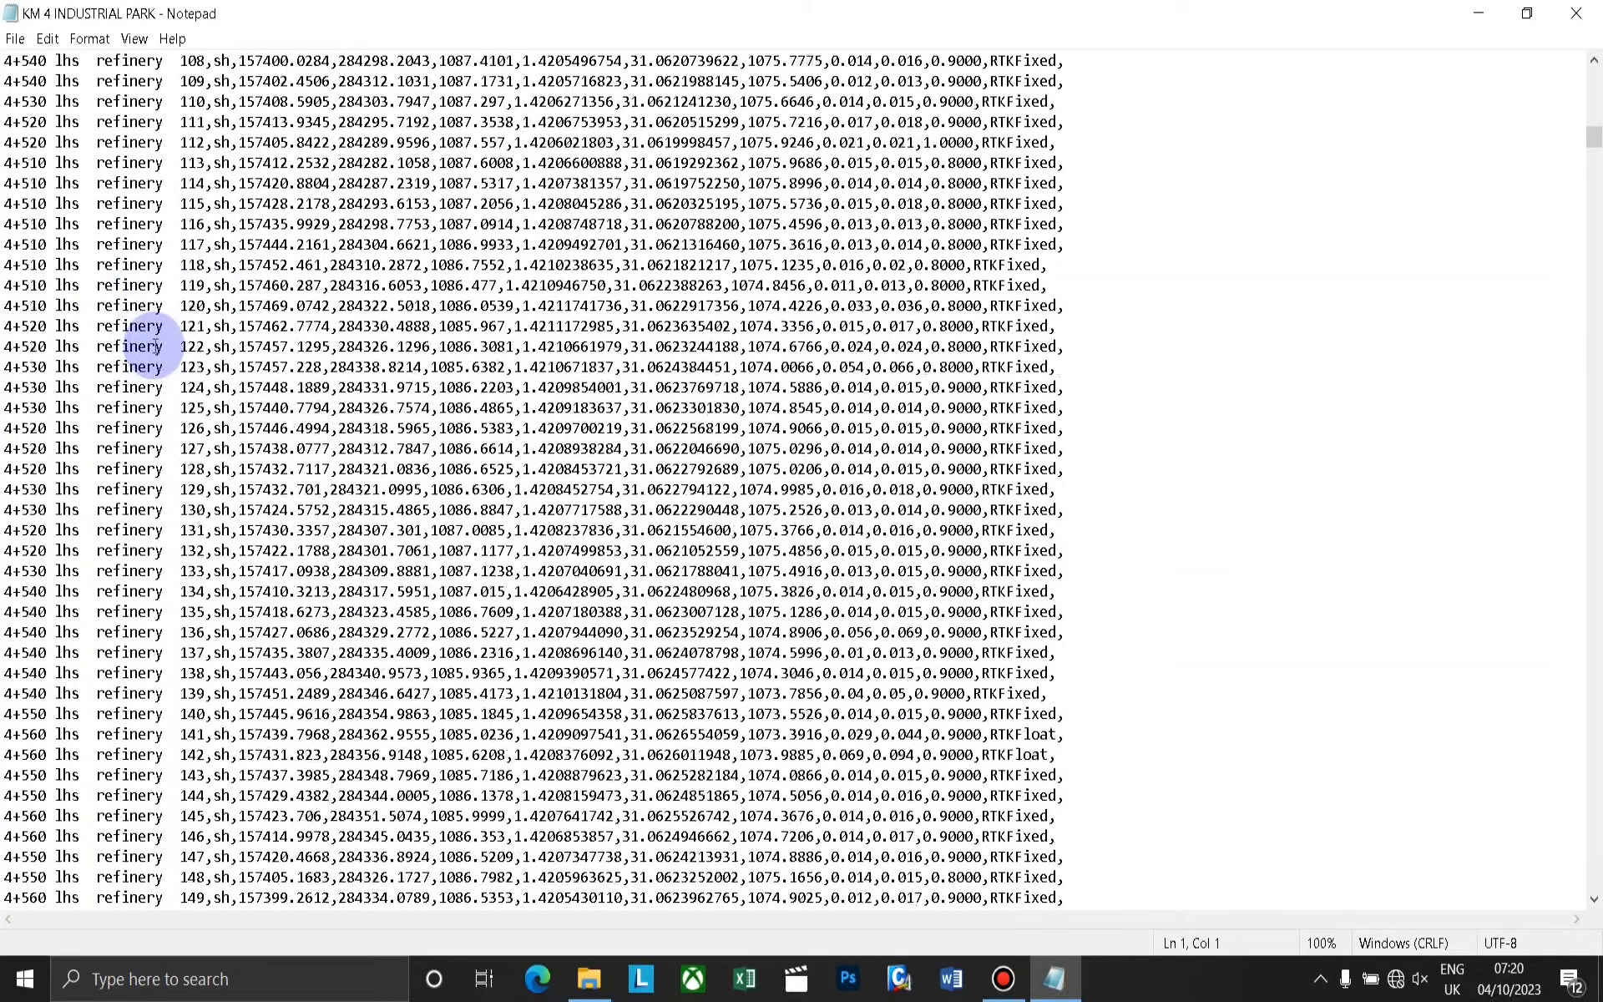
pyautogui.scroll(-8, 136, 356)
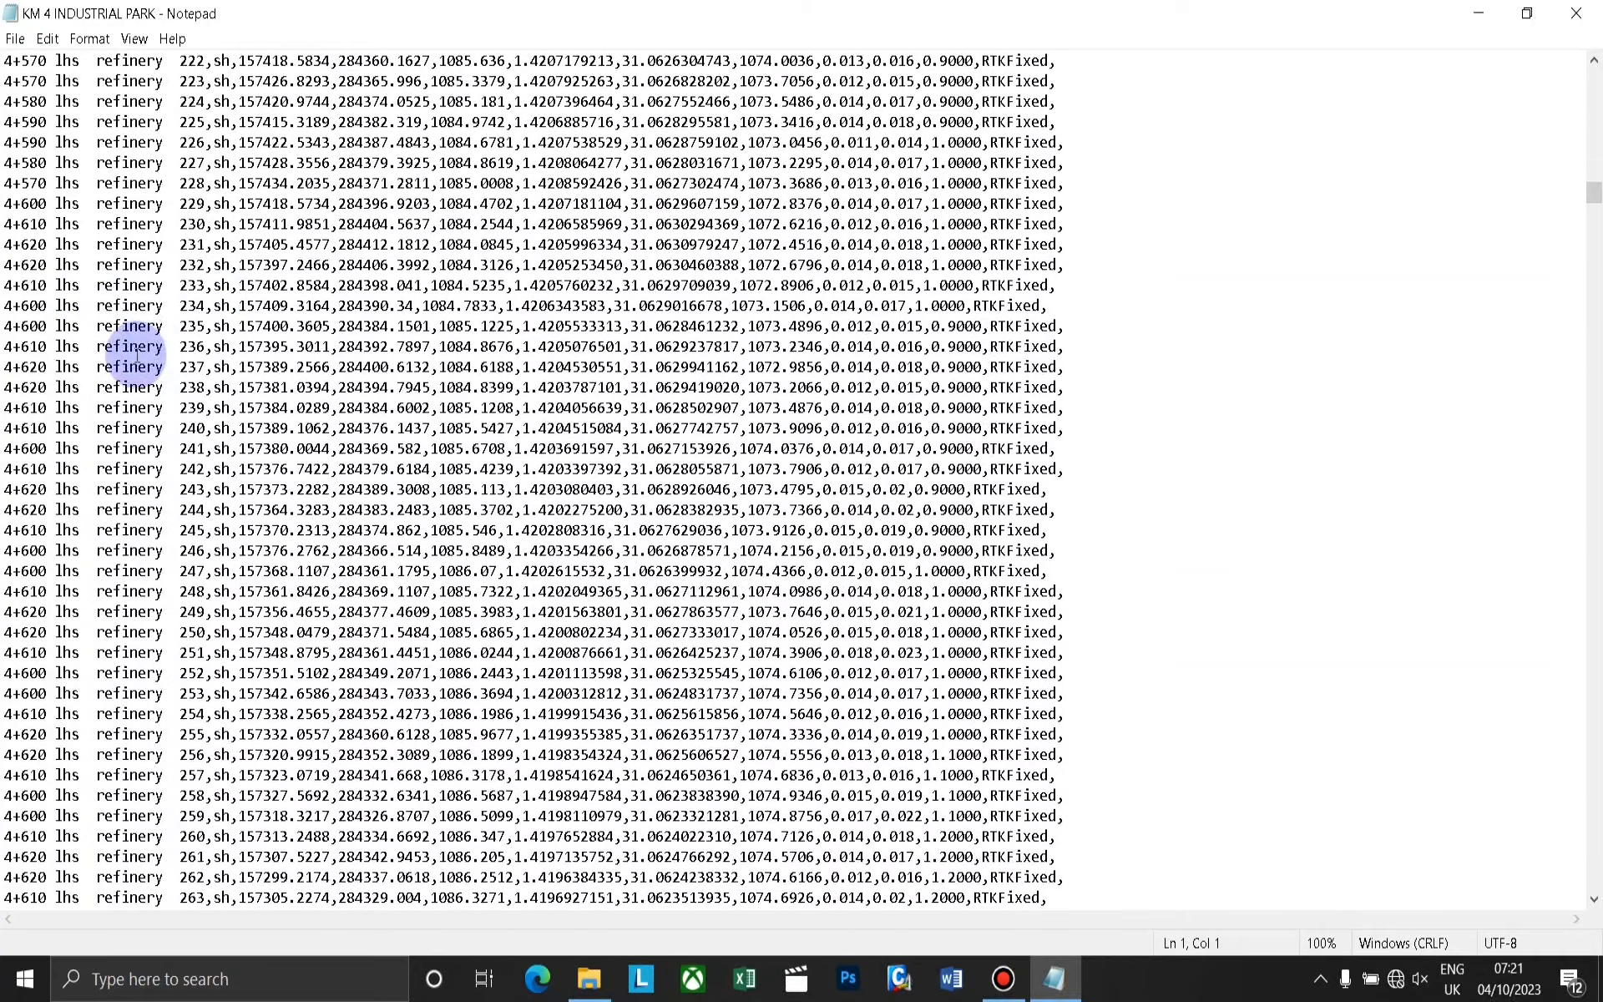
pyautogui.scroll(17, 359, 286)
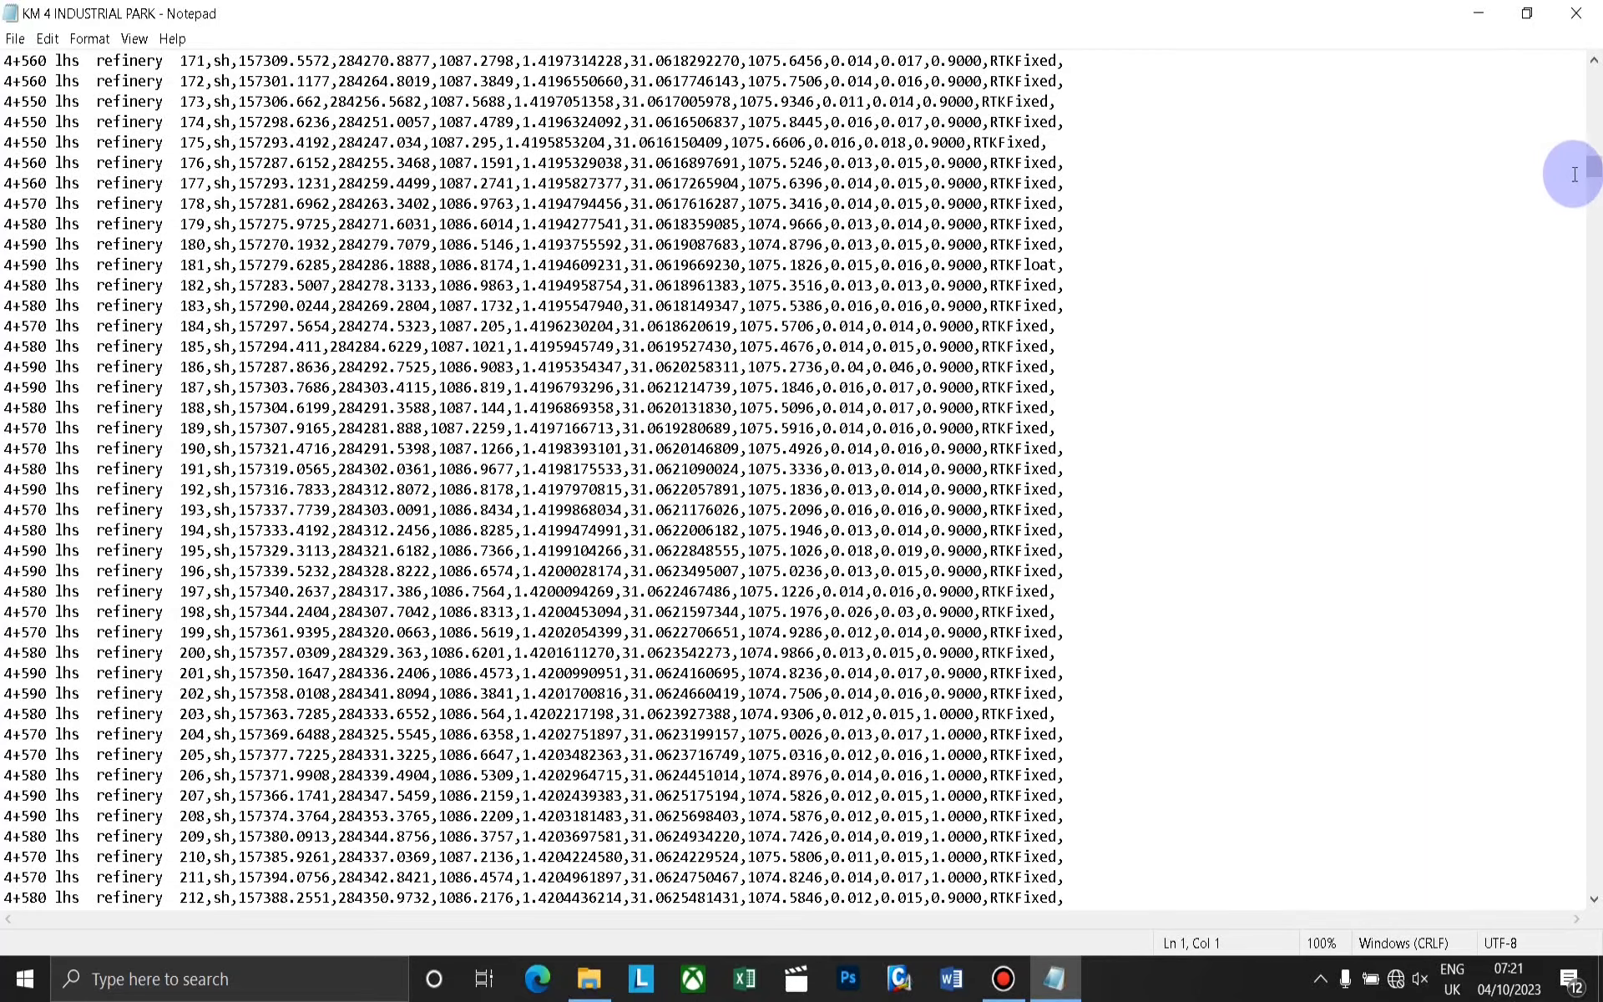
pyautogui.moveTo(1594, 167); pyautogui.dragTo(1593, 79)
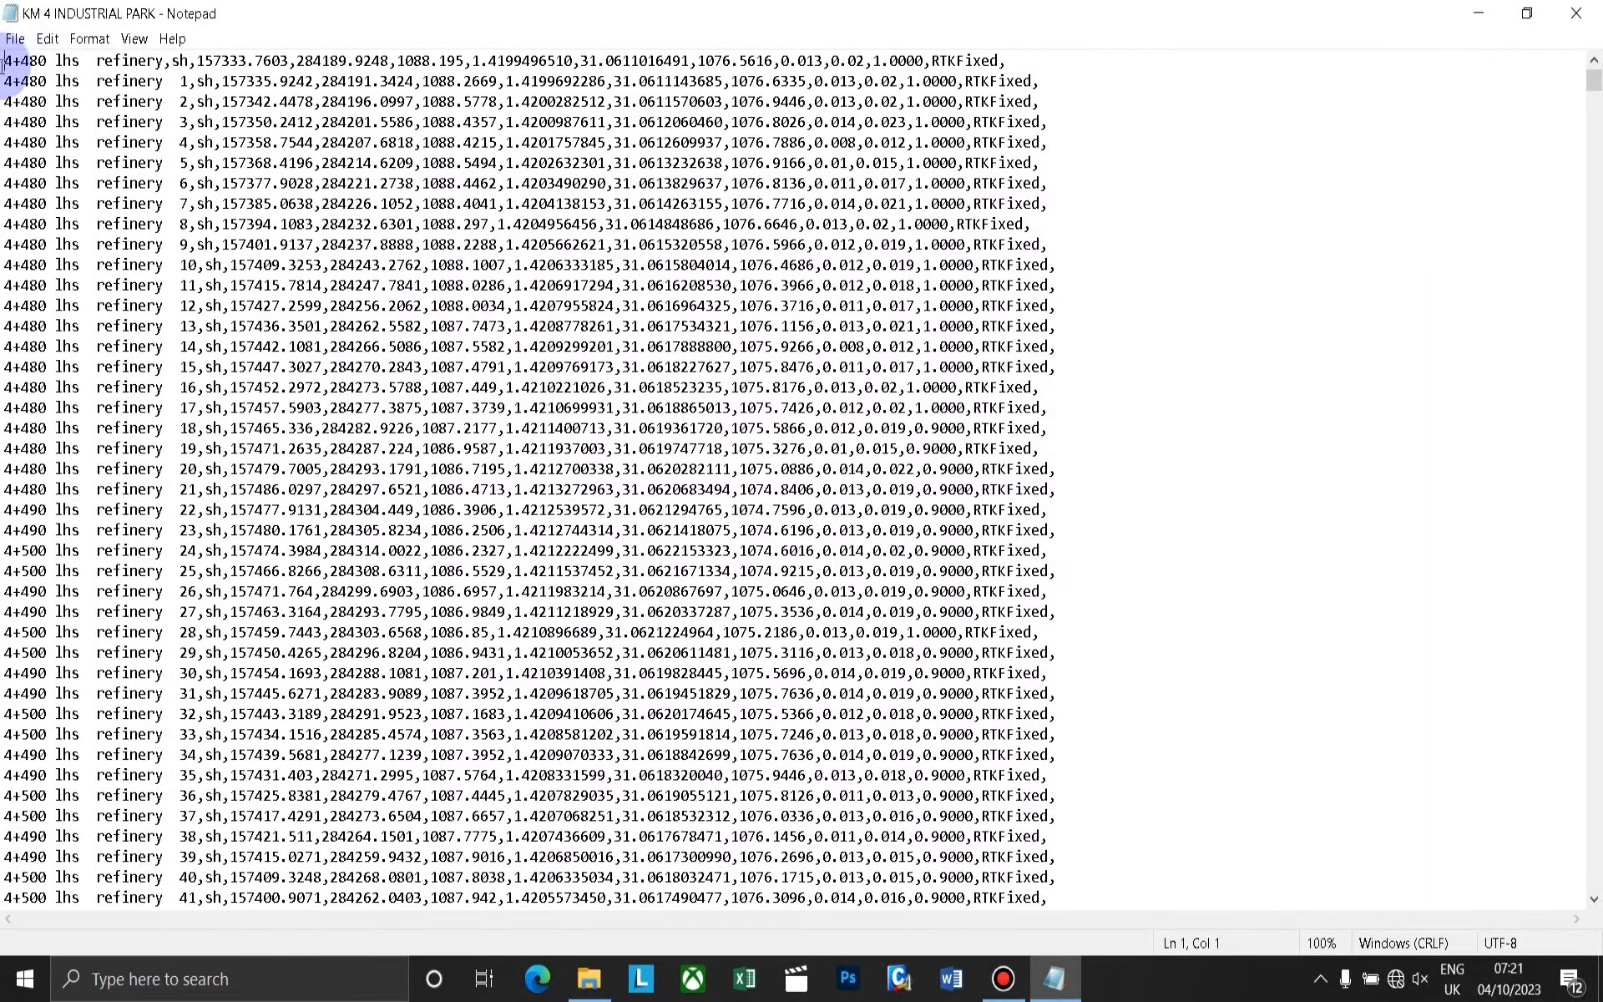
# Select all survey point records through the end of the text file and copy them.
pyautogui.moveTo(55, 84); pyautogui.dragTo(424, 924)
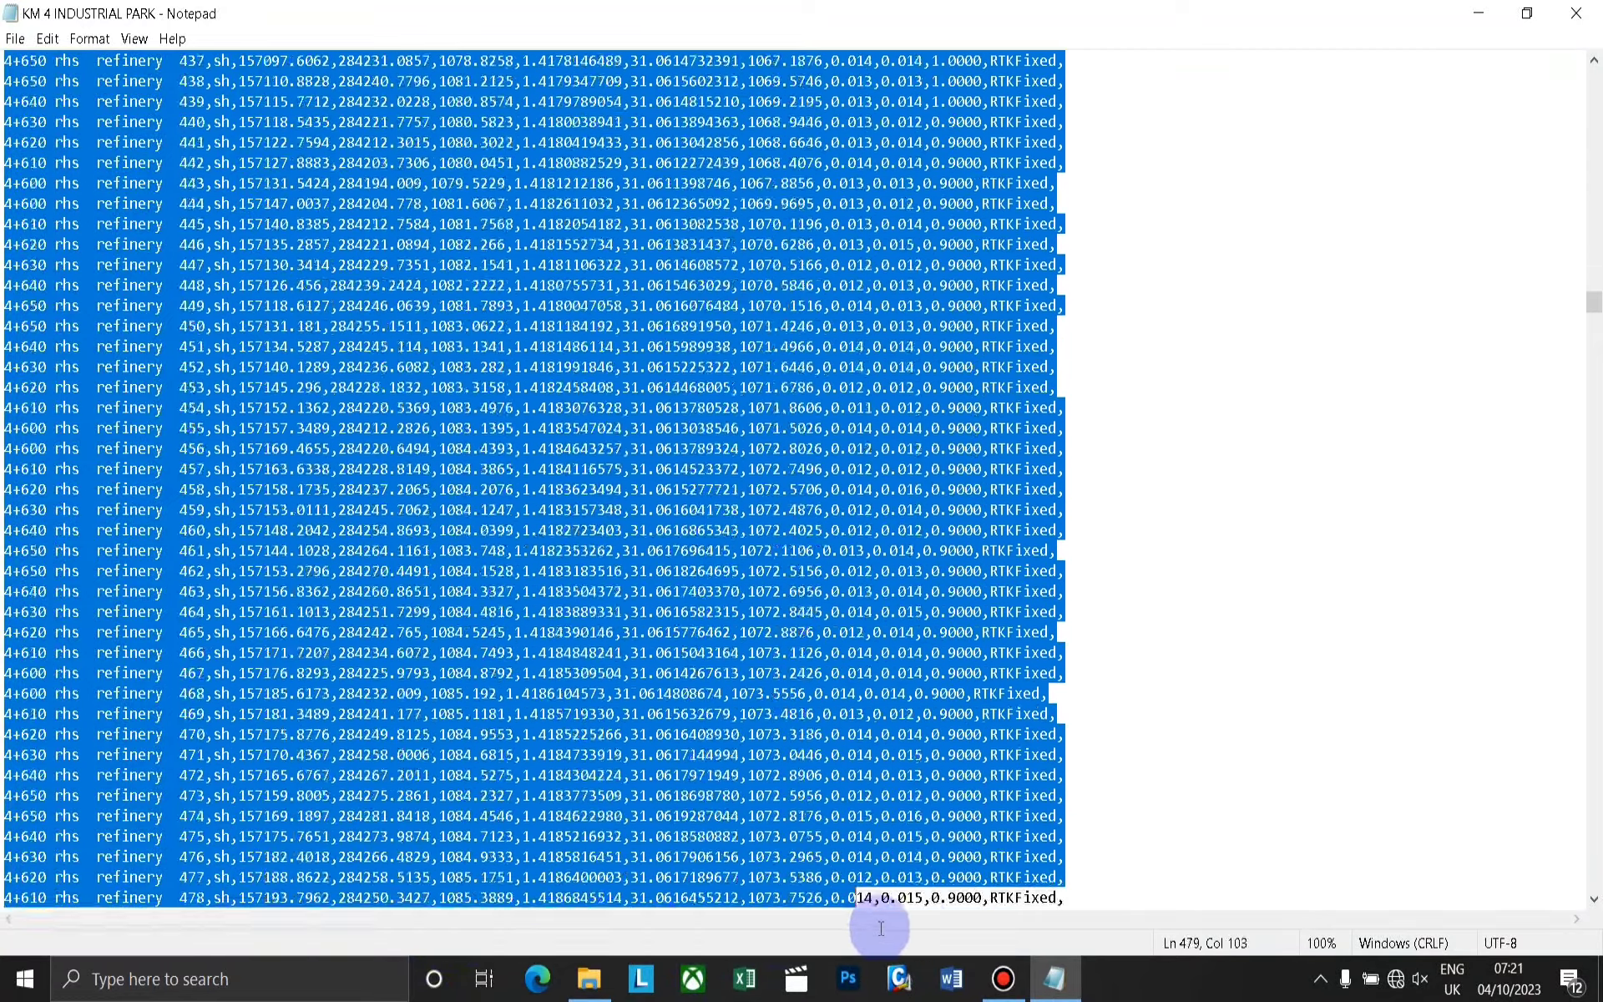
pyautogui.moveTo(803, 940); pyautogui.dragTo(854, 916)
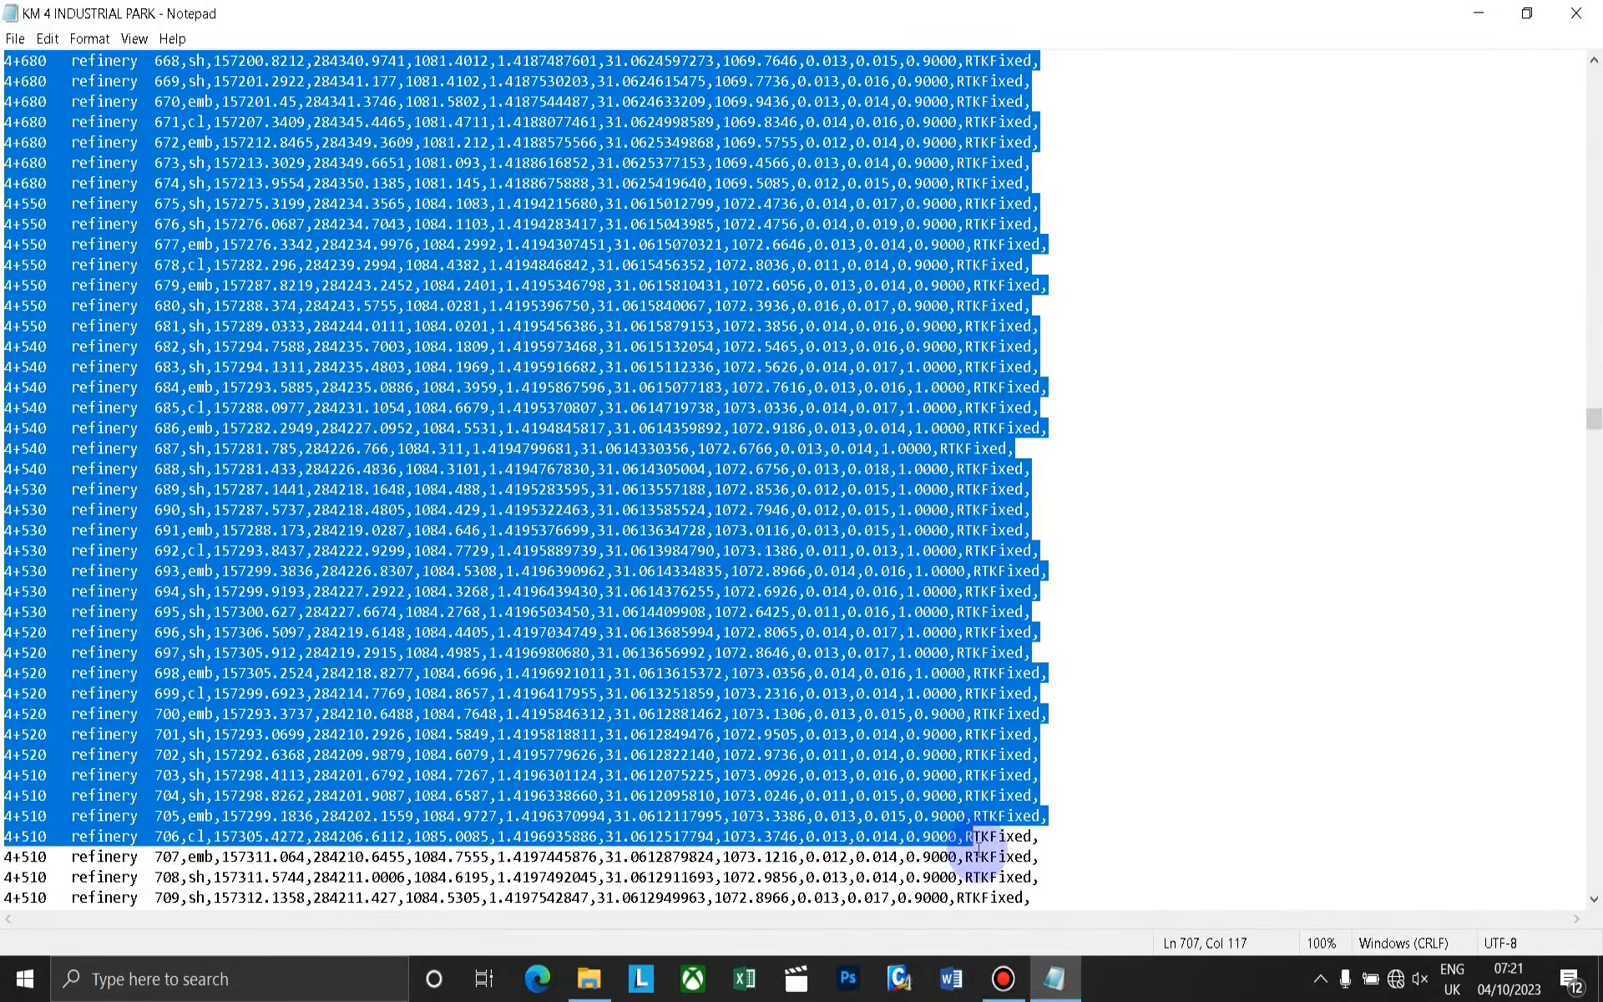
pyautogui.moveTo(978, 845); pyautogui.dragTo(909, 923)
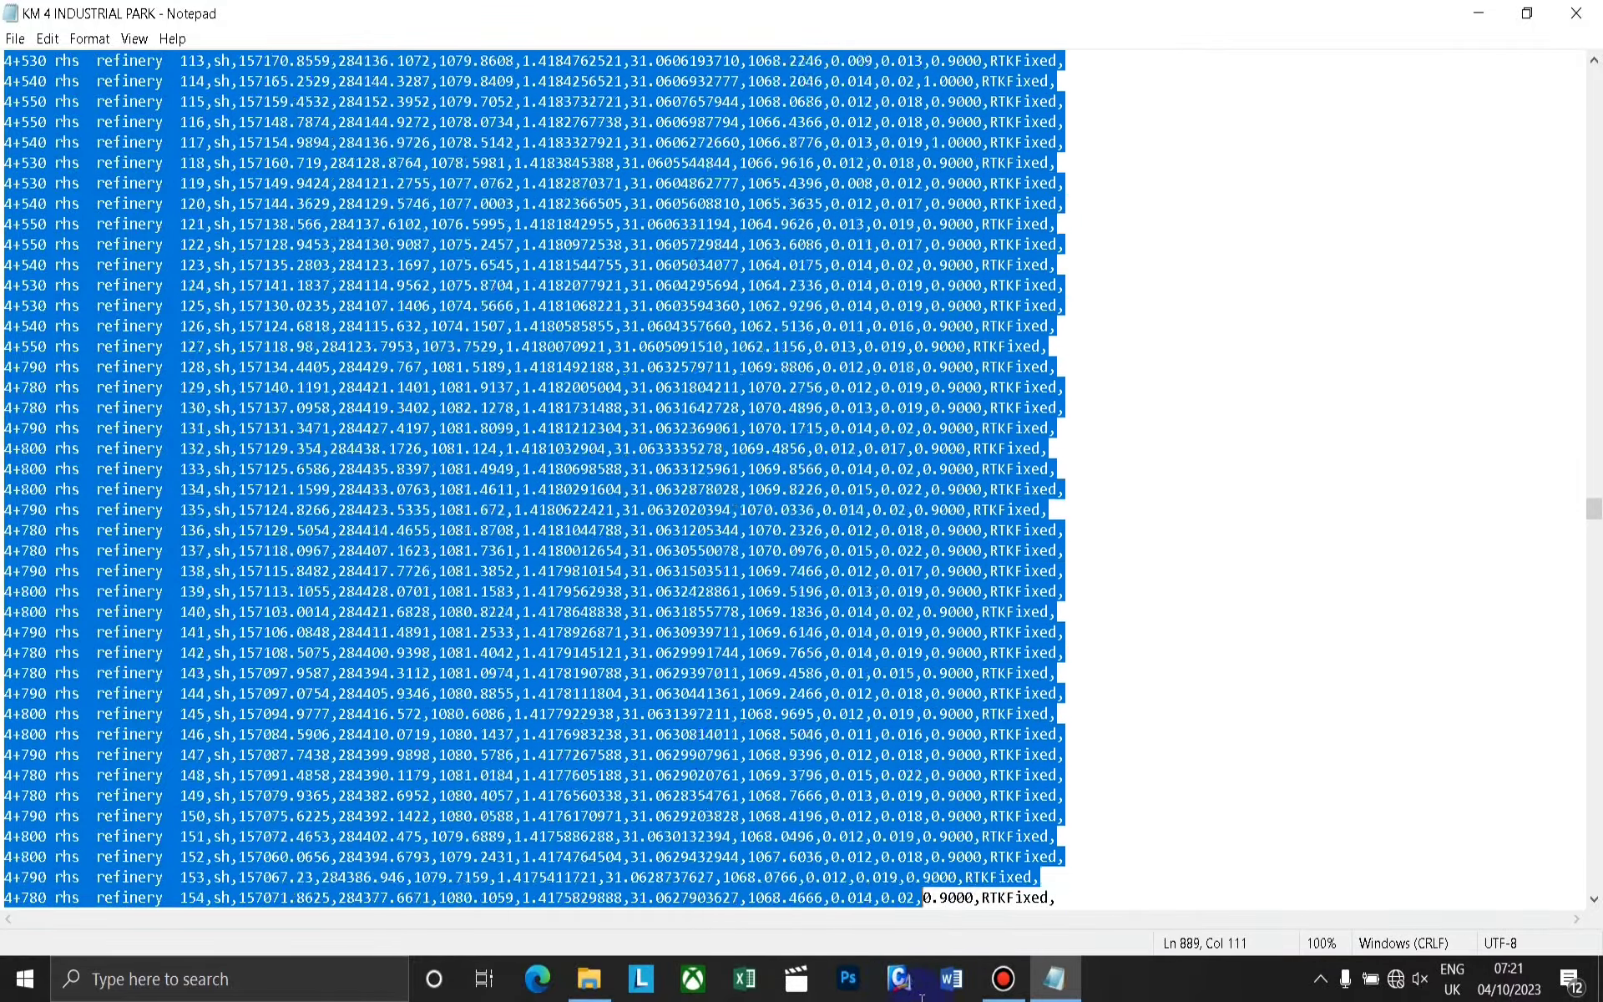
pyautogui.moveTo(930, 970); pyautogui.dragTo(974, 901)
pyautogui.scroll(-13, 869, 618)
pyautogui.scroll(-20, 847, 571)
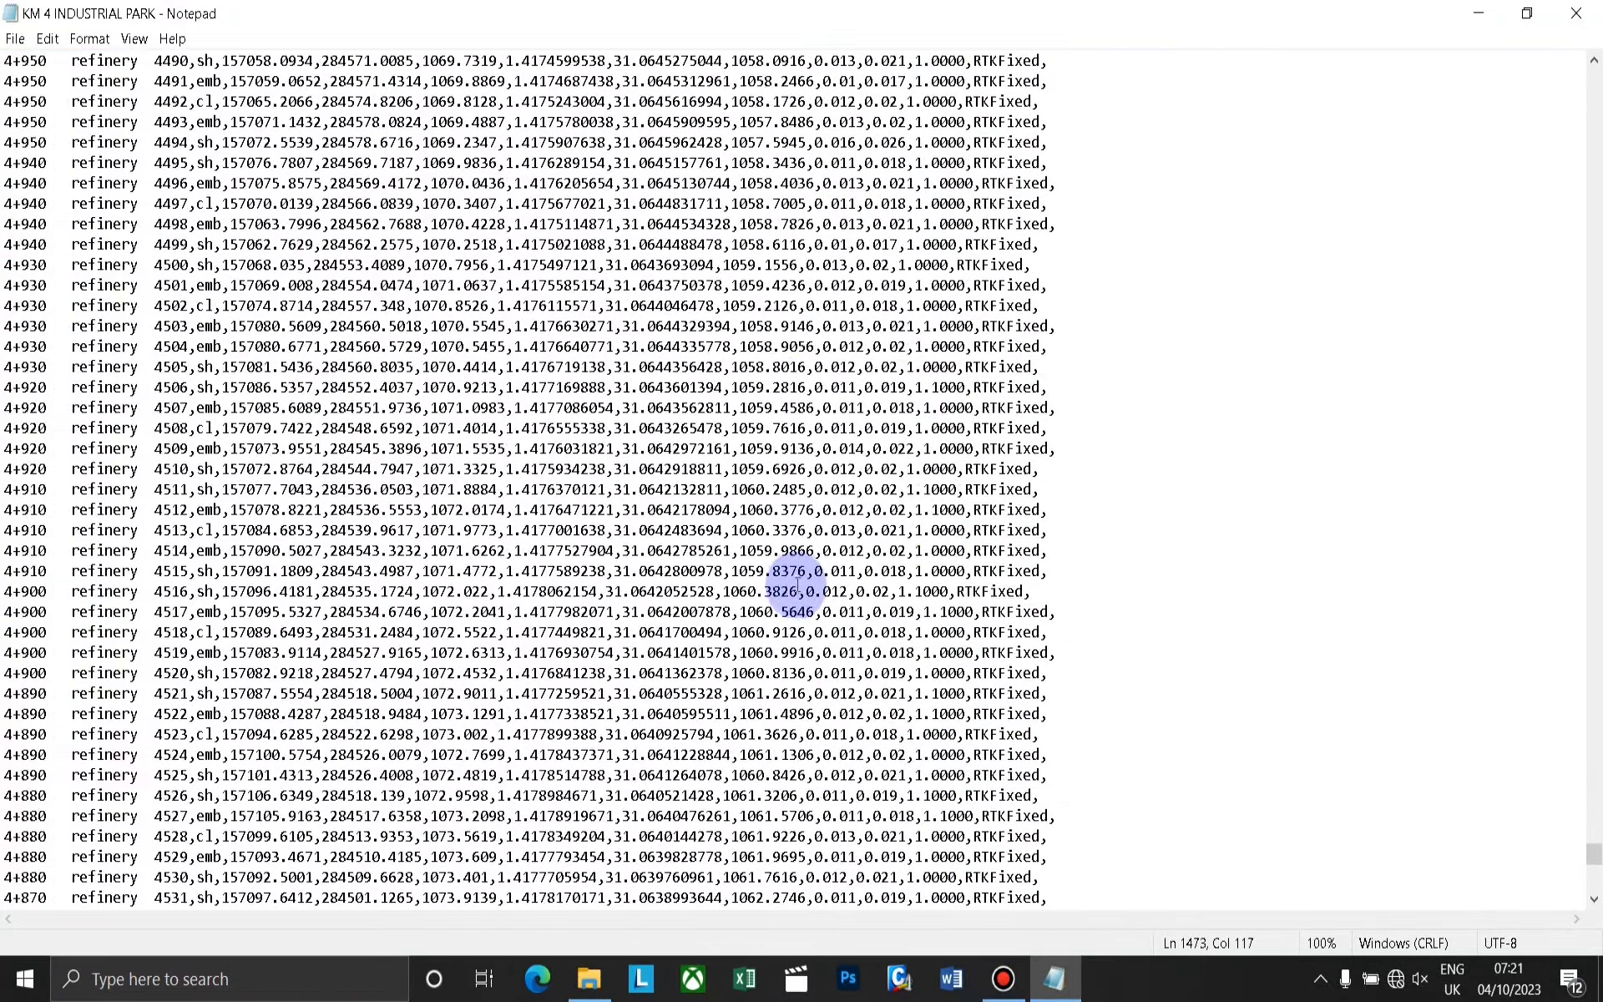
pyautogui.hotkey('ctrl', 'shift', 'End')
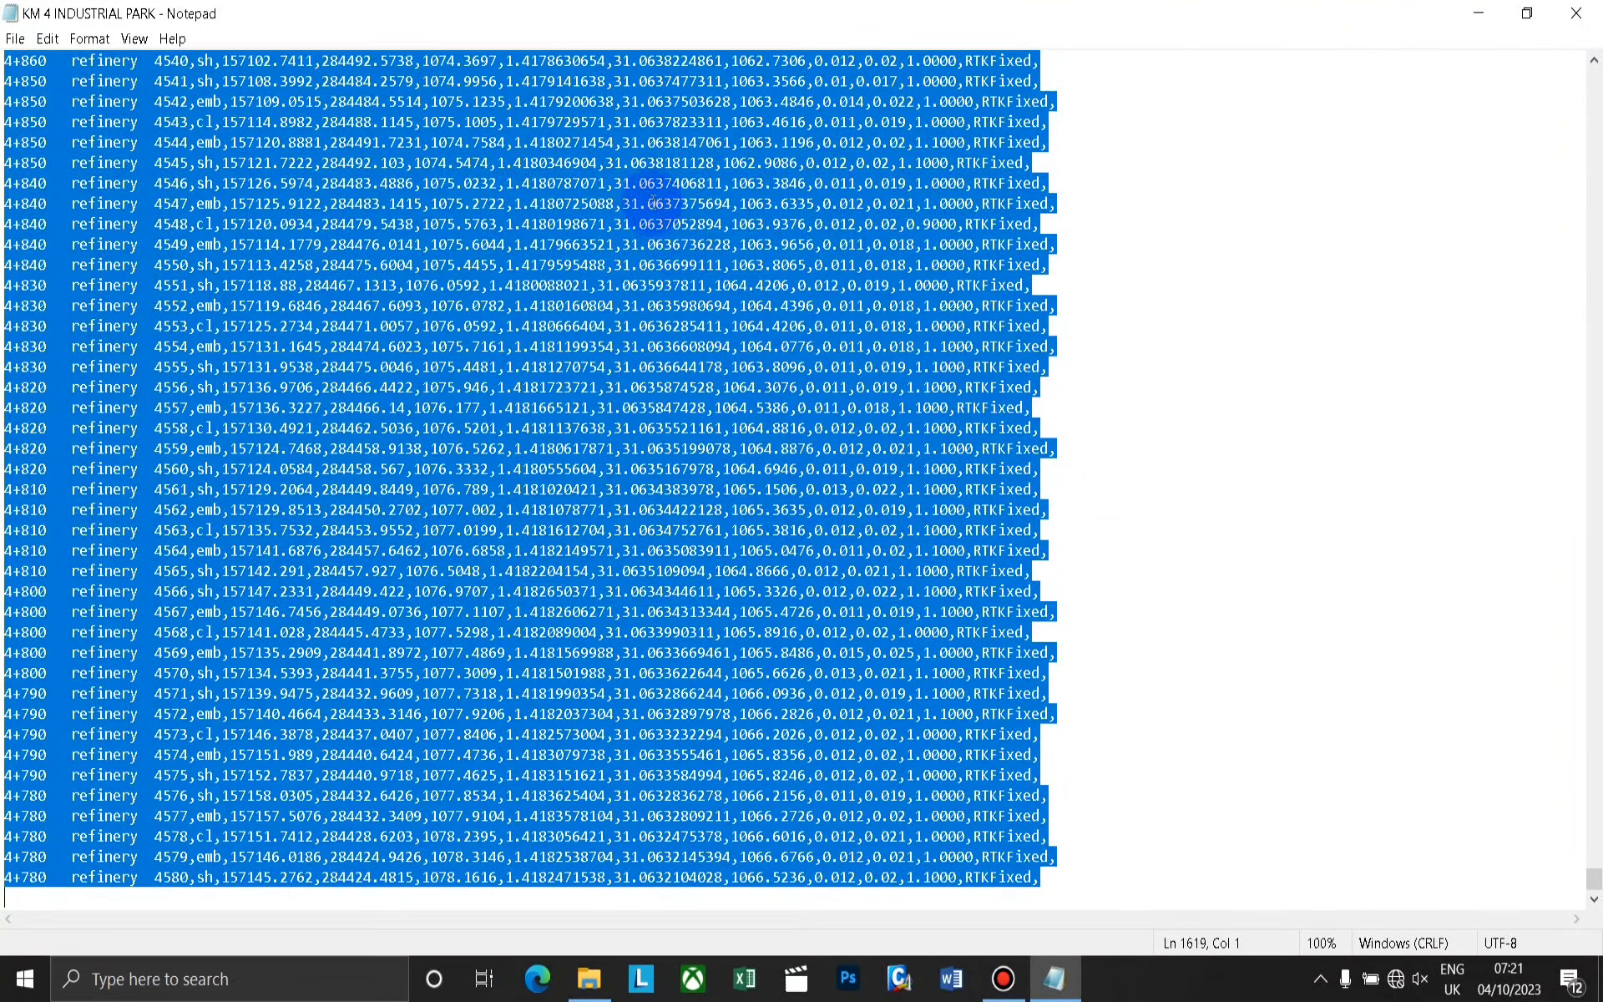
pyautogui.rightClick(462, 237)
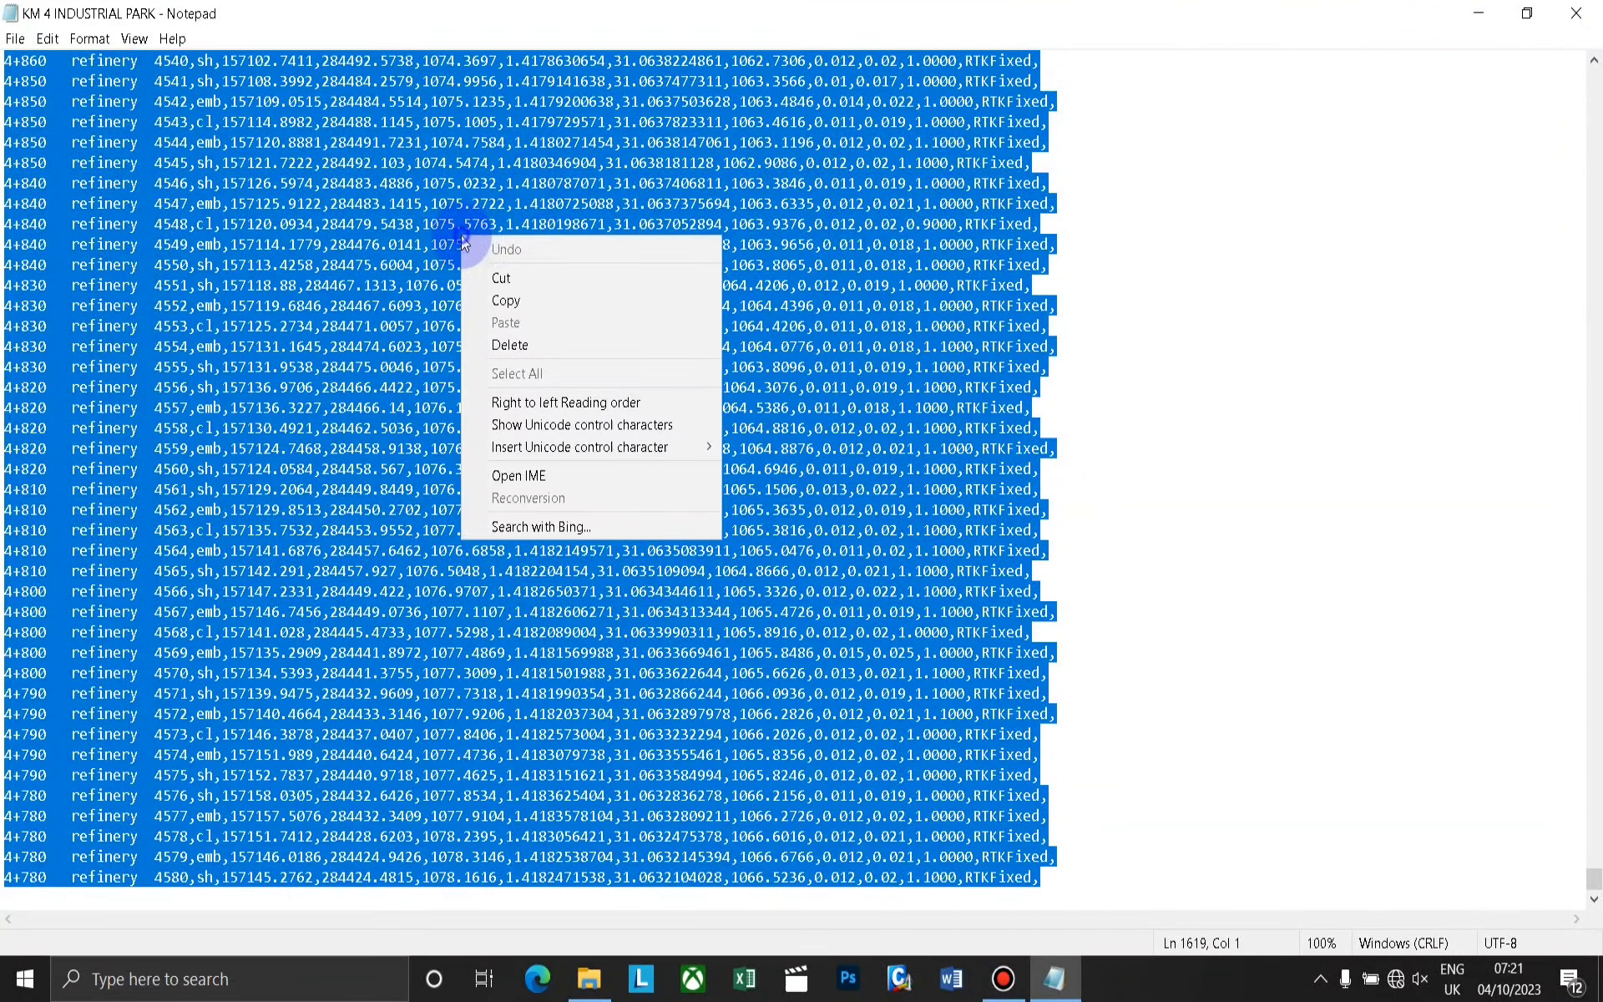
pyautogui.click(523, 298)
# Switch to Excel with a new blank workbook and paste the copied survey data at cell A1.
pyautogui.click(1479, 12)
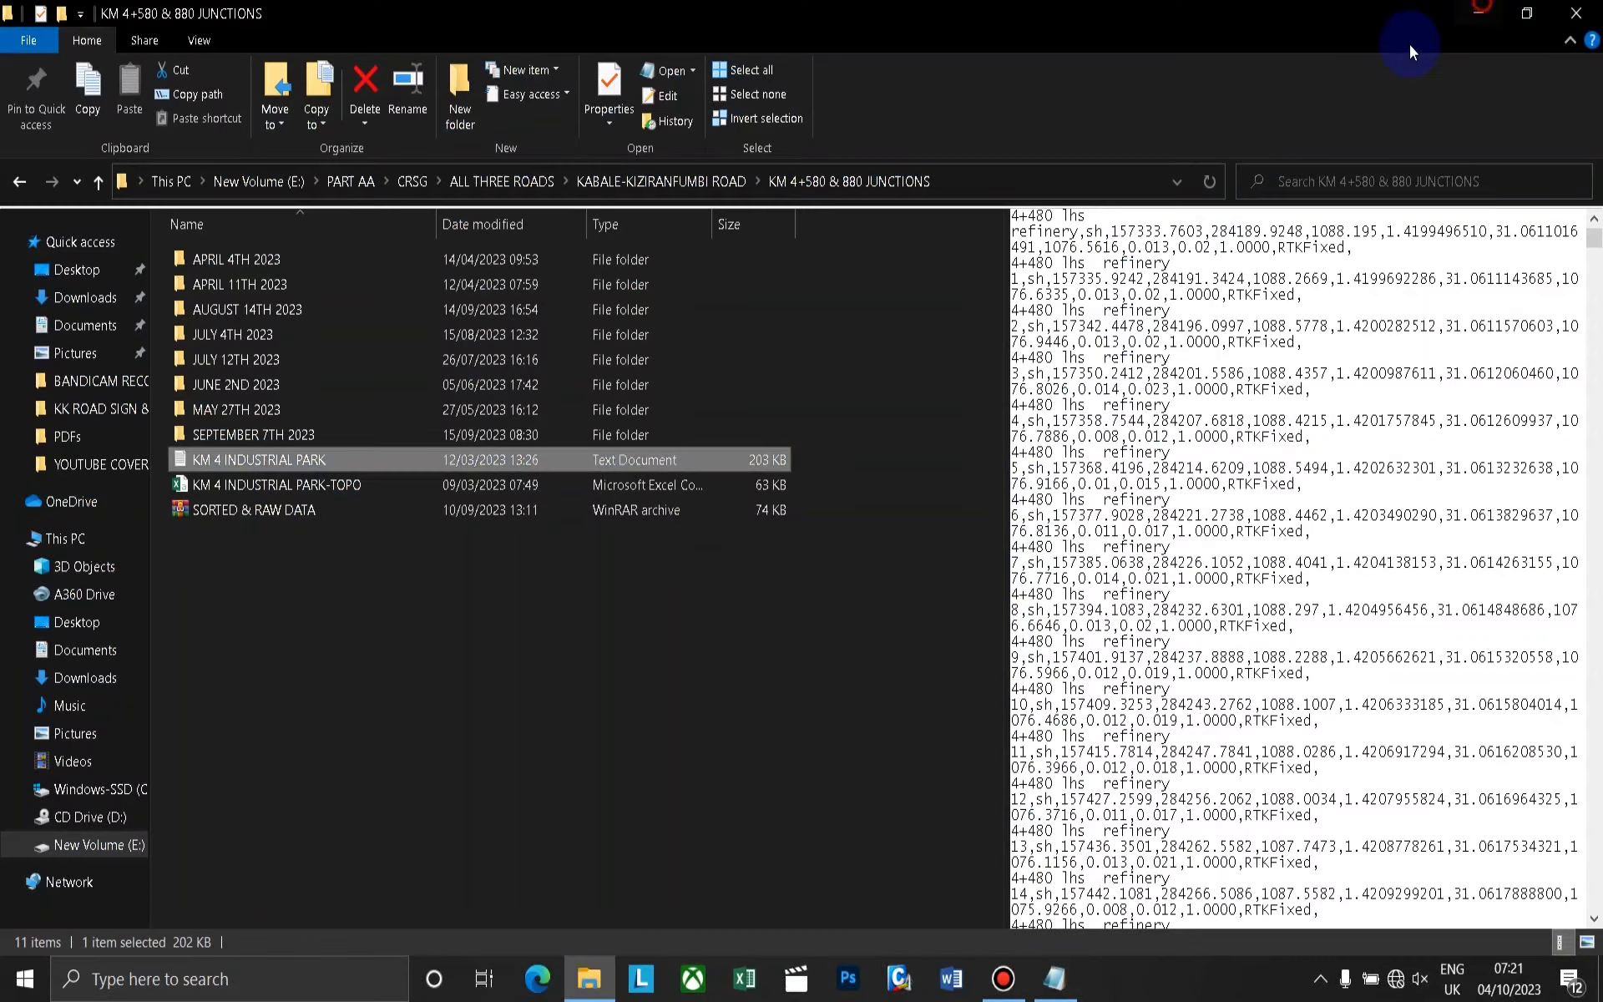
pyautogui.click(745, 978)
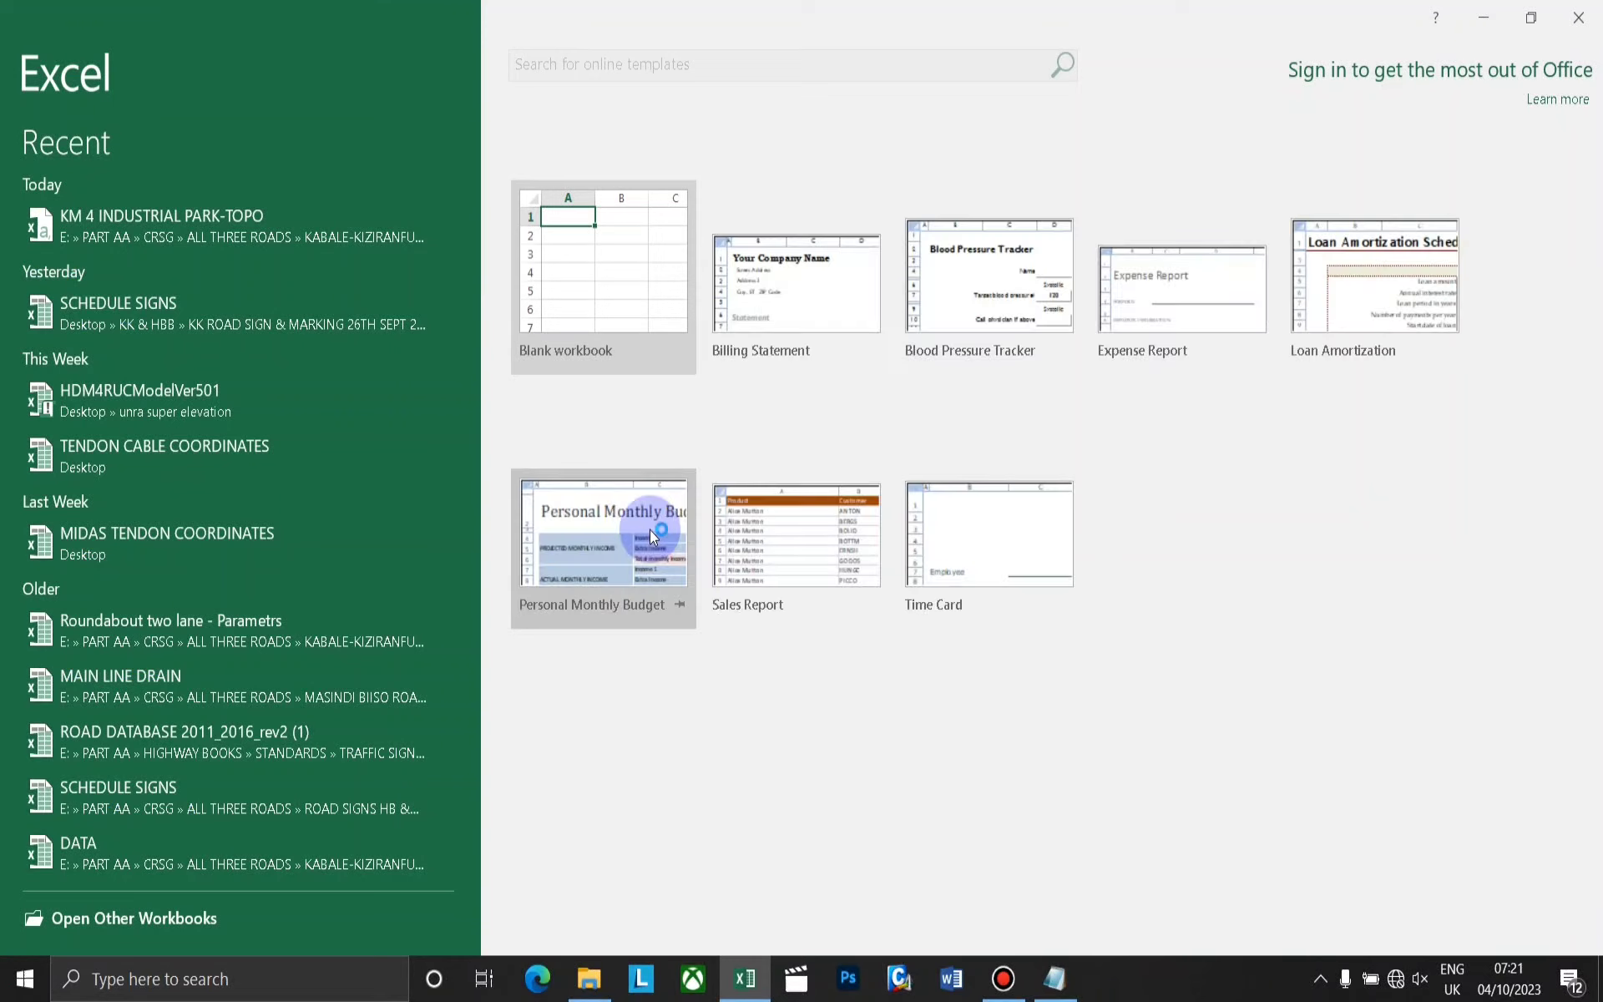
pyautogui.click(605, 288)
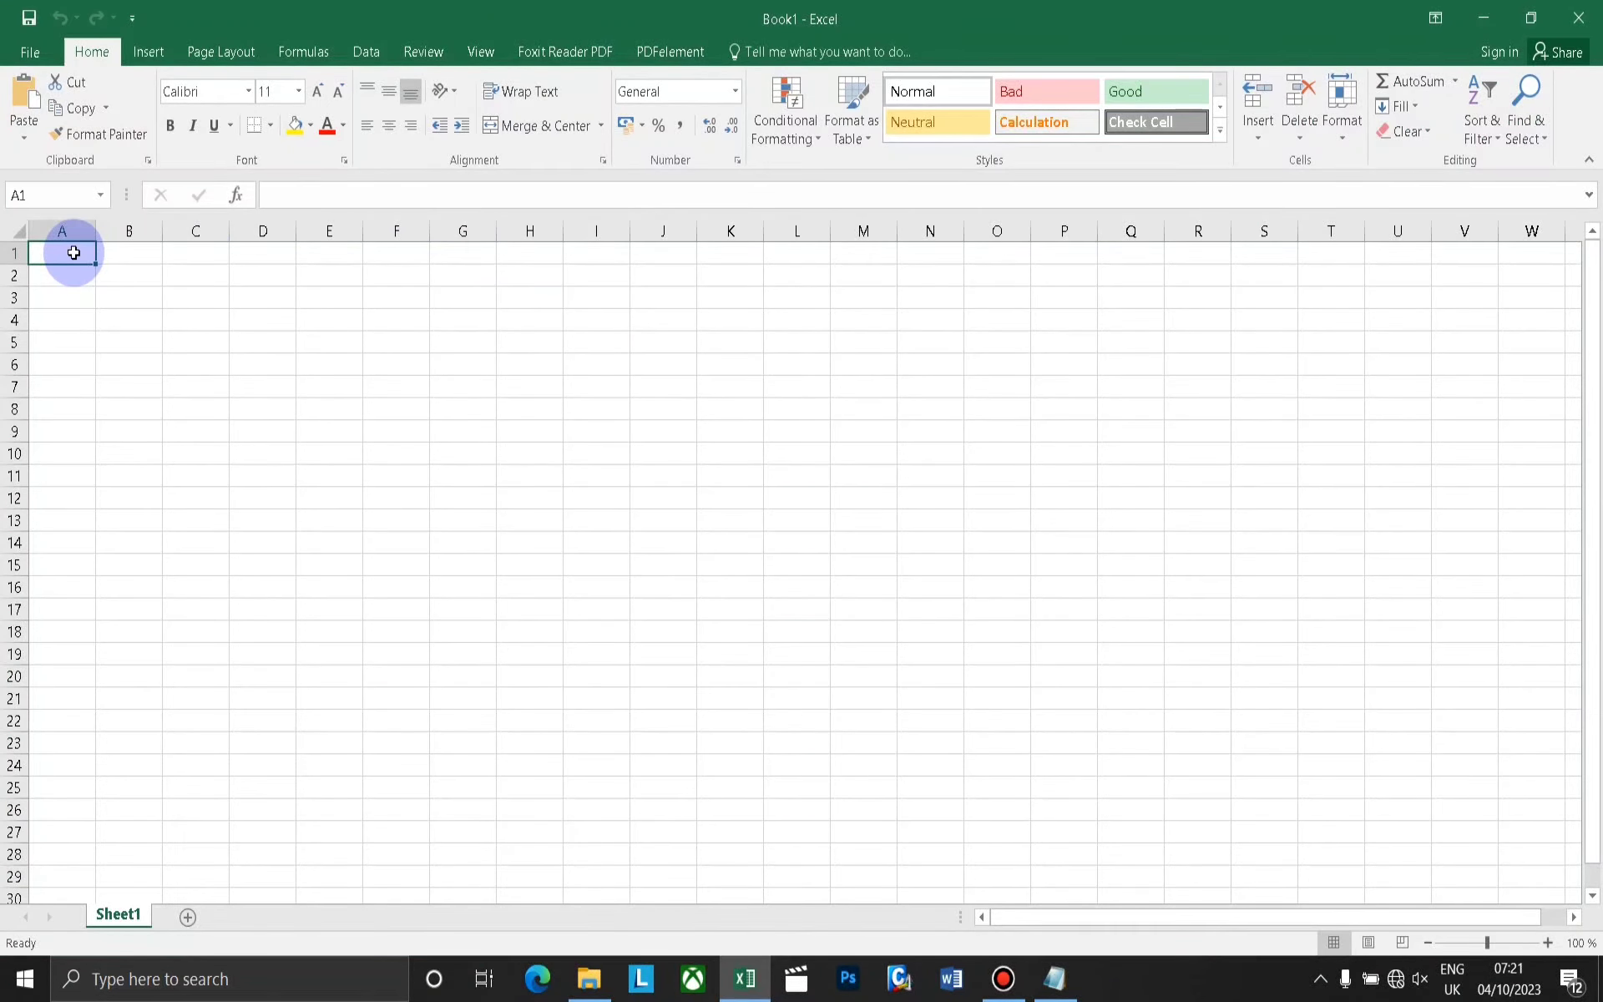
pyautogui.rightClick(73, 252)
pyautogui.click(108, 351)
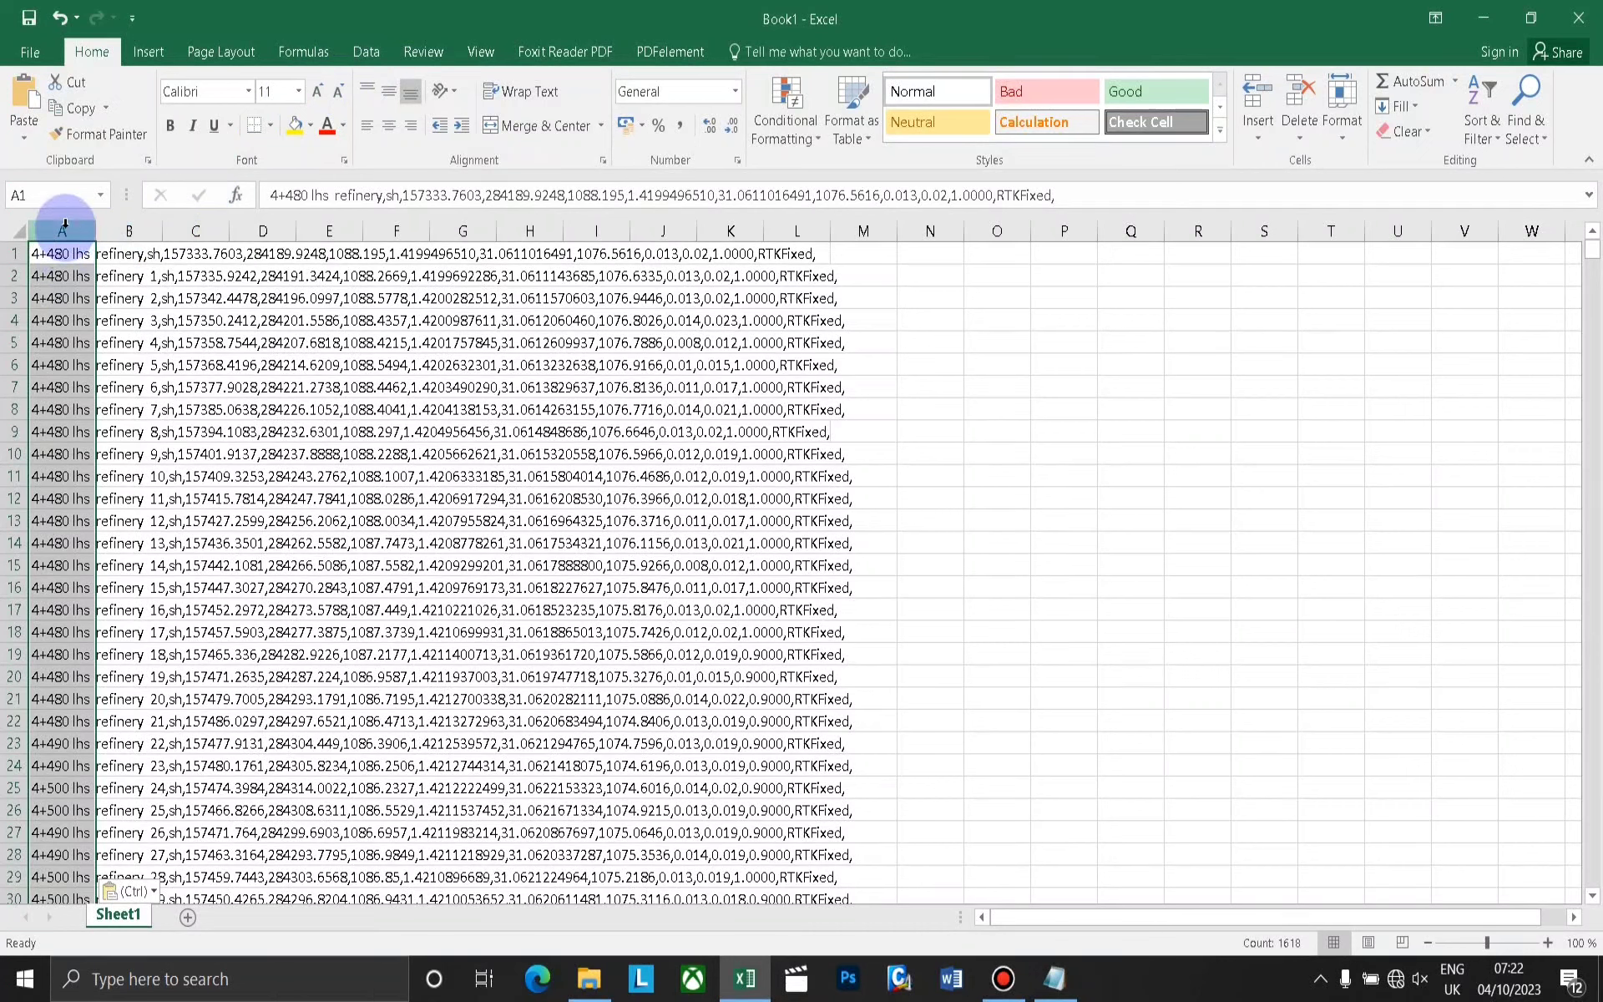
# Start Text to Columns on column A as Delimited data, with Tab, Semicolon and Comma as the delimiters.
pyautogui.click(367, 50)
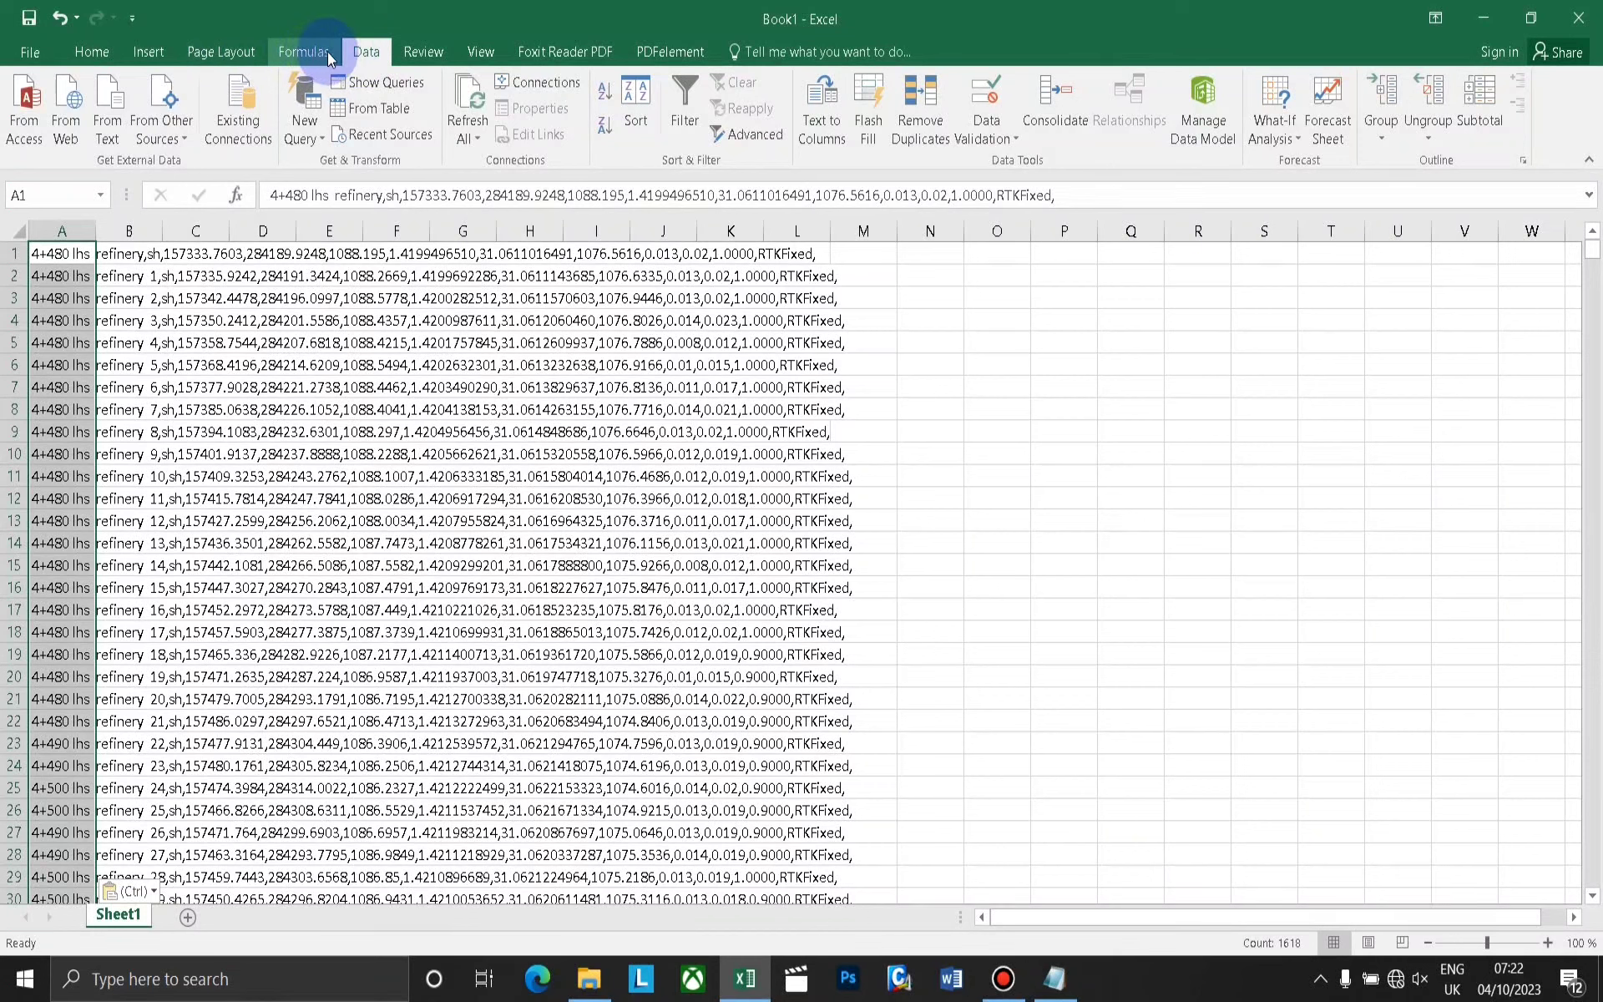
pyautogui.click(824, 117)
pyautogui.moveTo(817, 390); pyautogui.dragTo(576, 306)
pyautogui.click(551, 439)
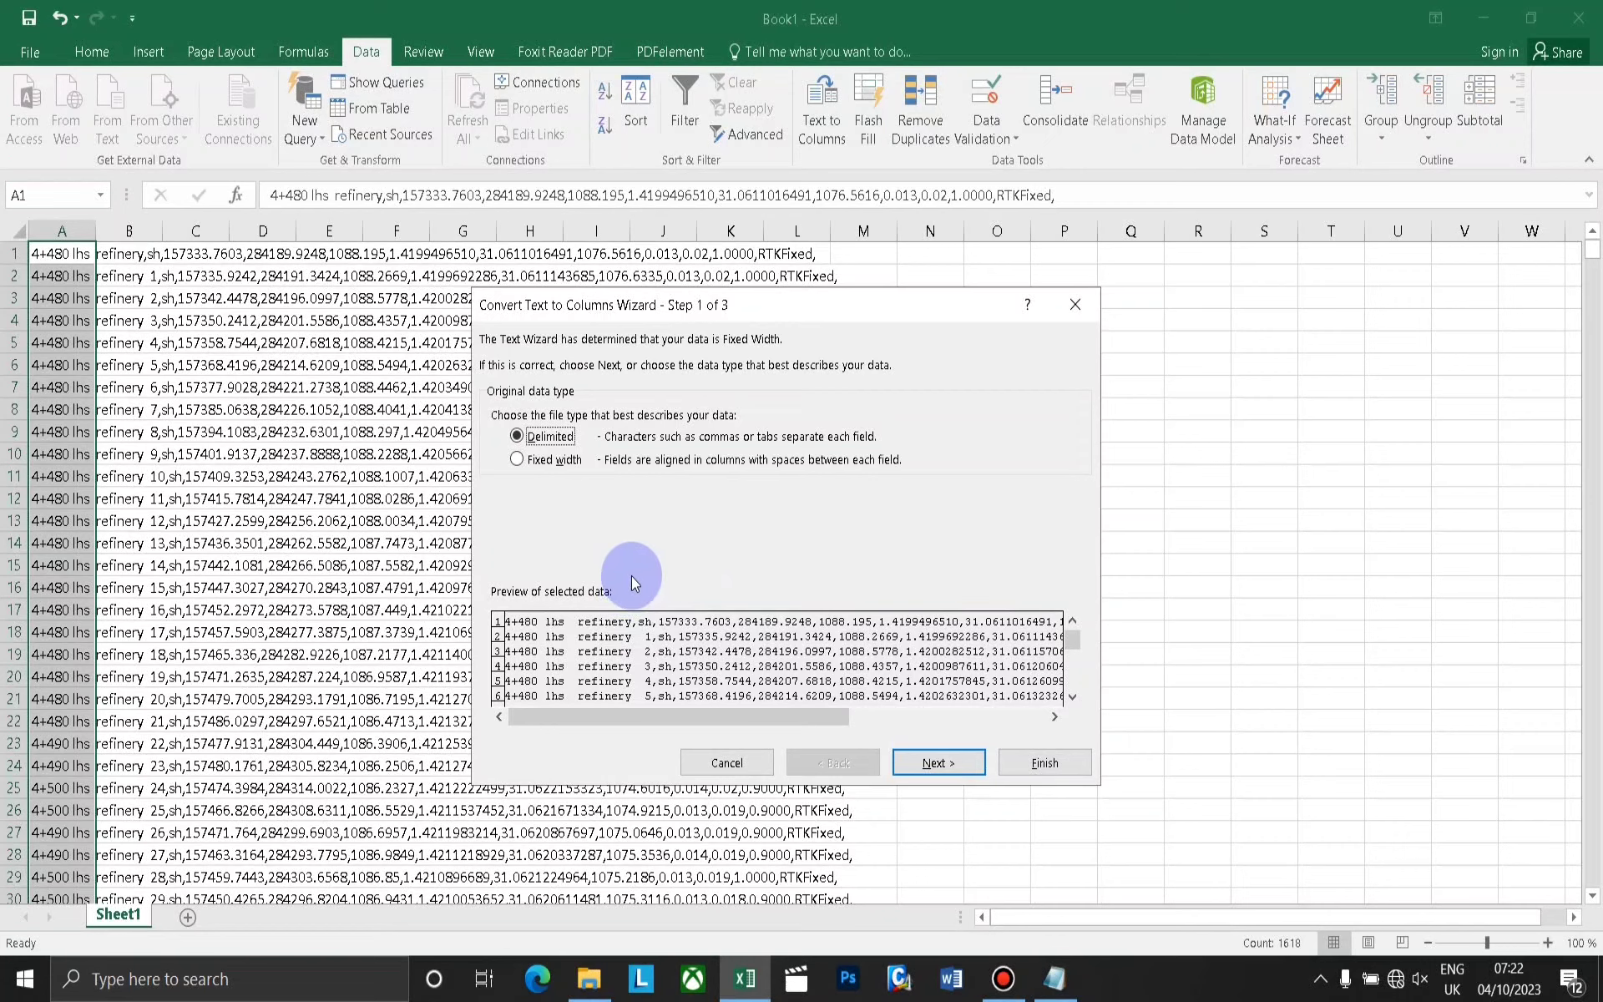
pyautogui.click(912, 762)
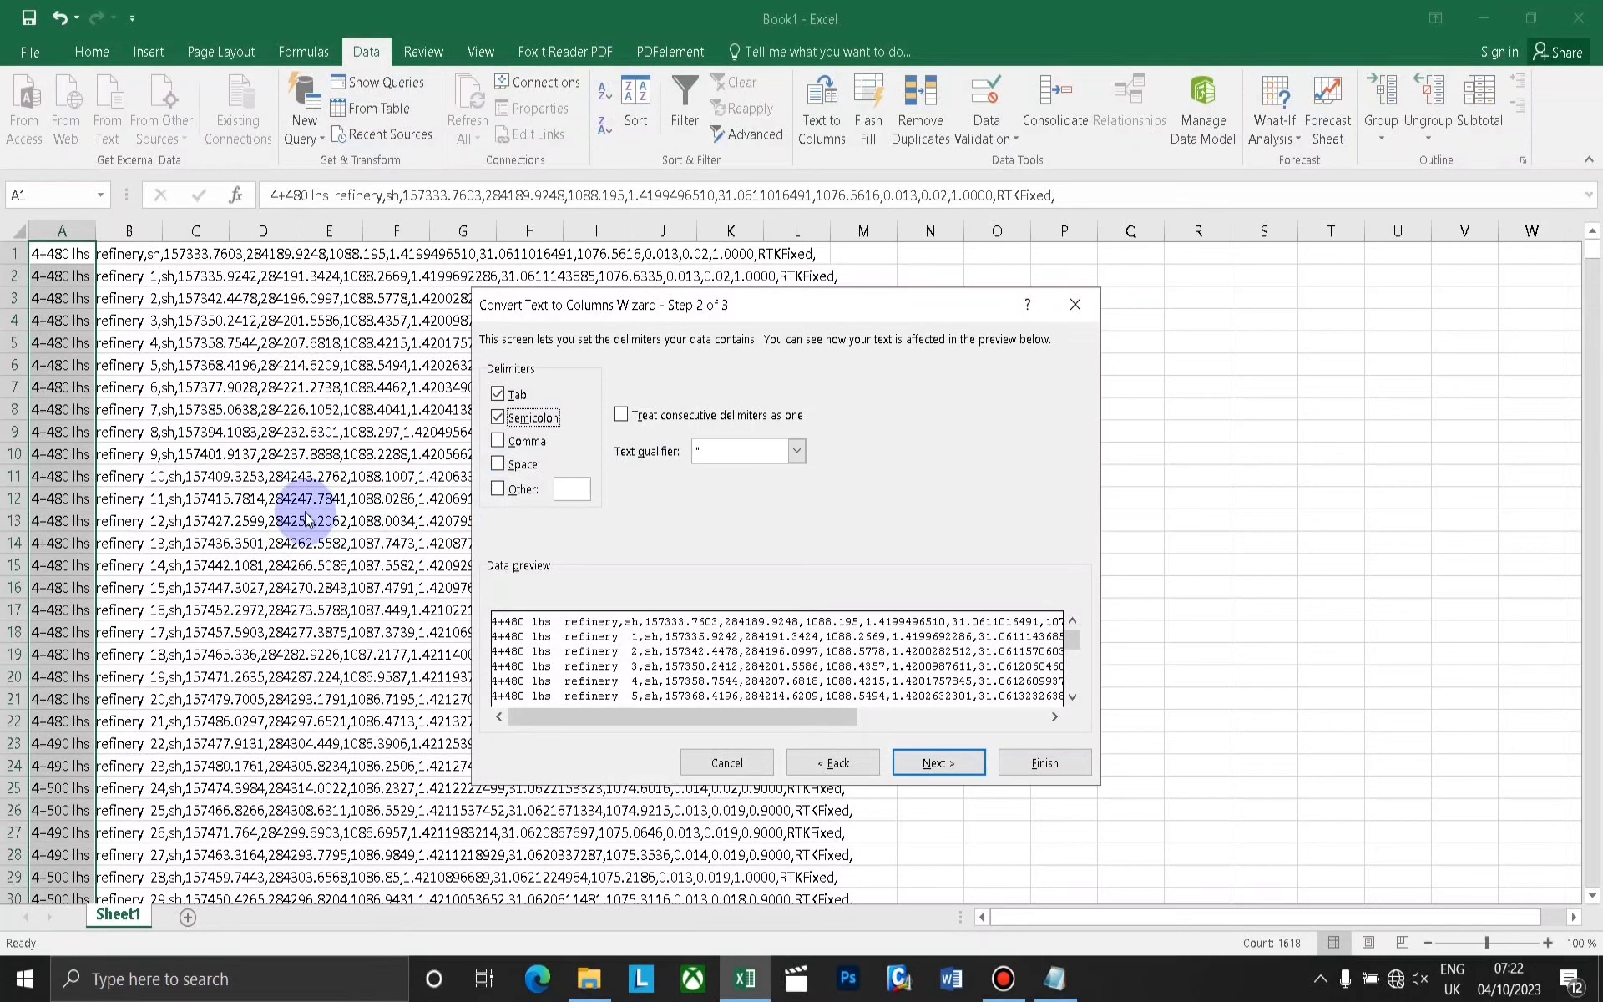
pyautogui.click(498, 441)
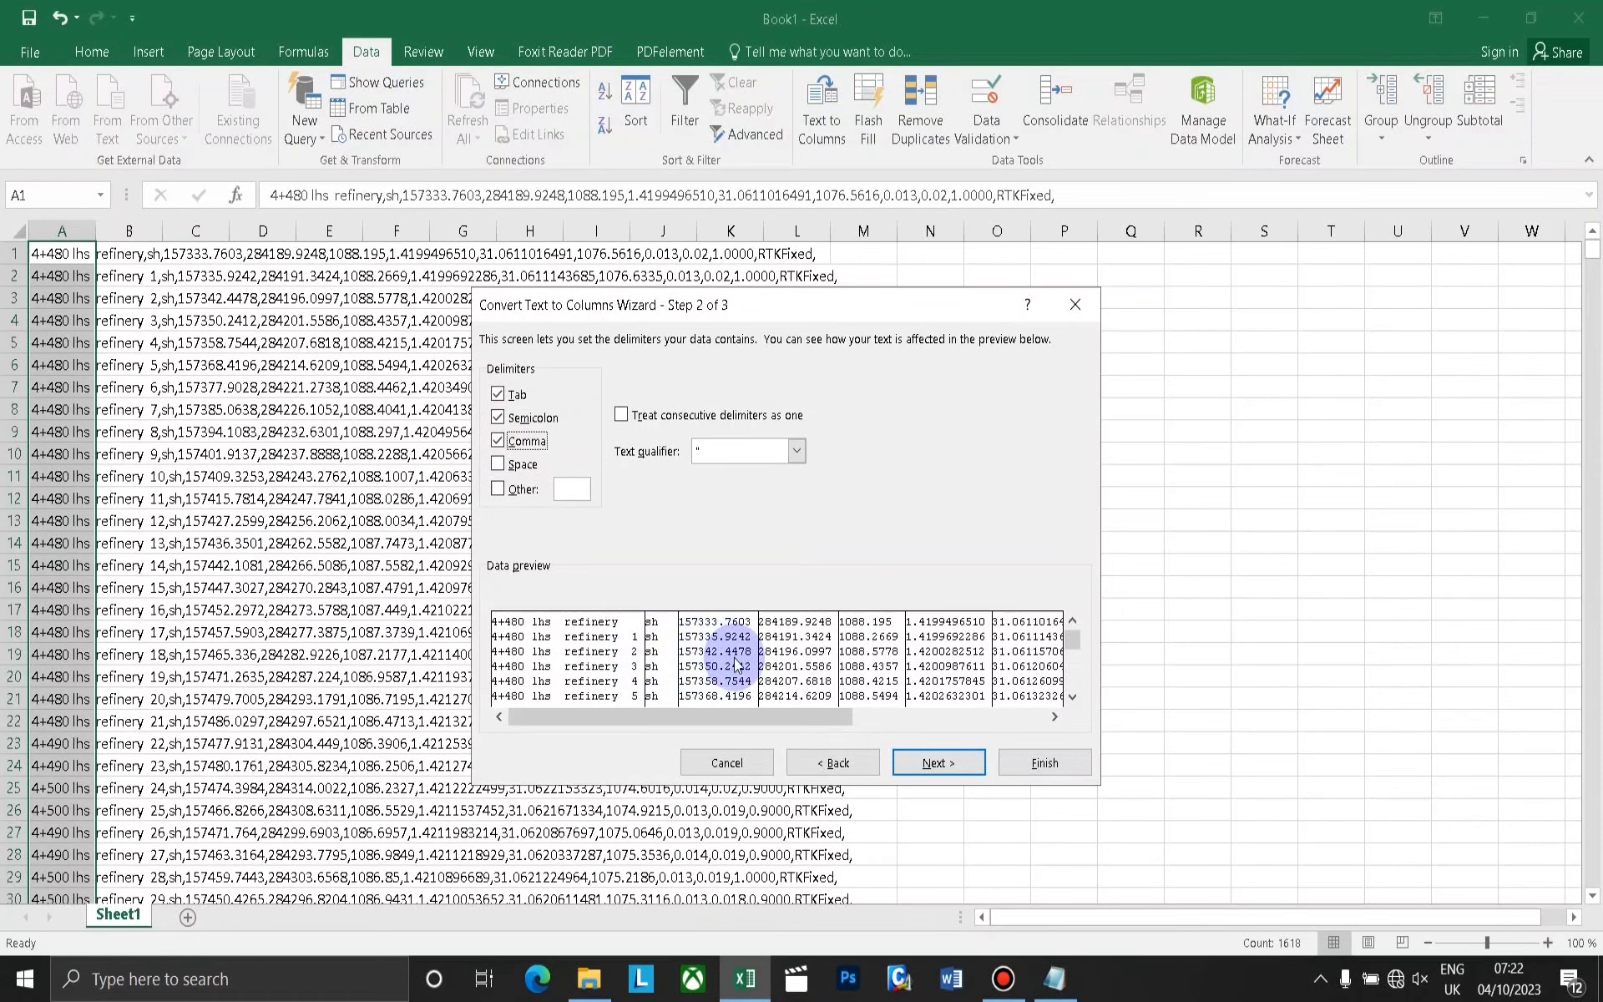
pyautogui.click(503, 440)
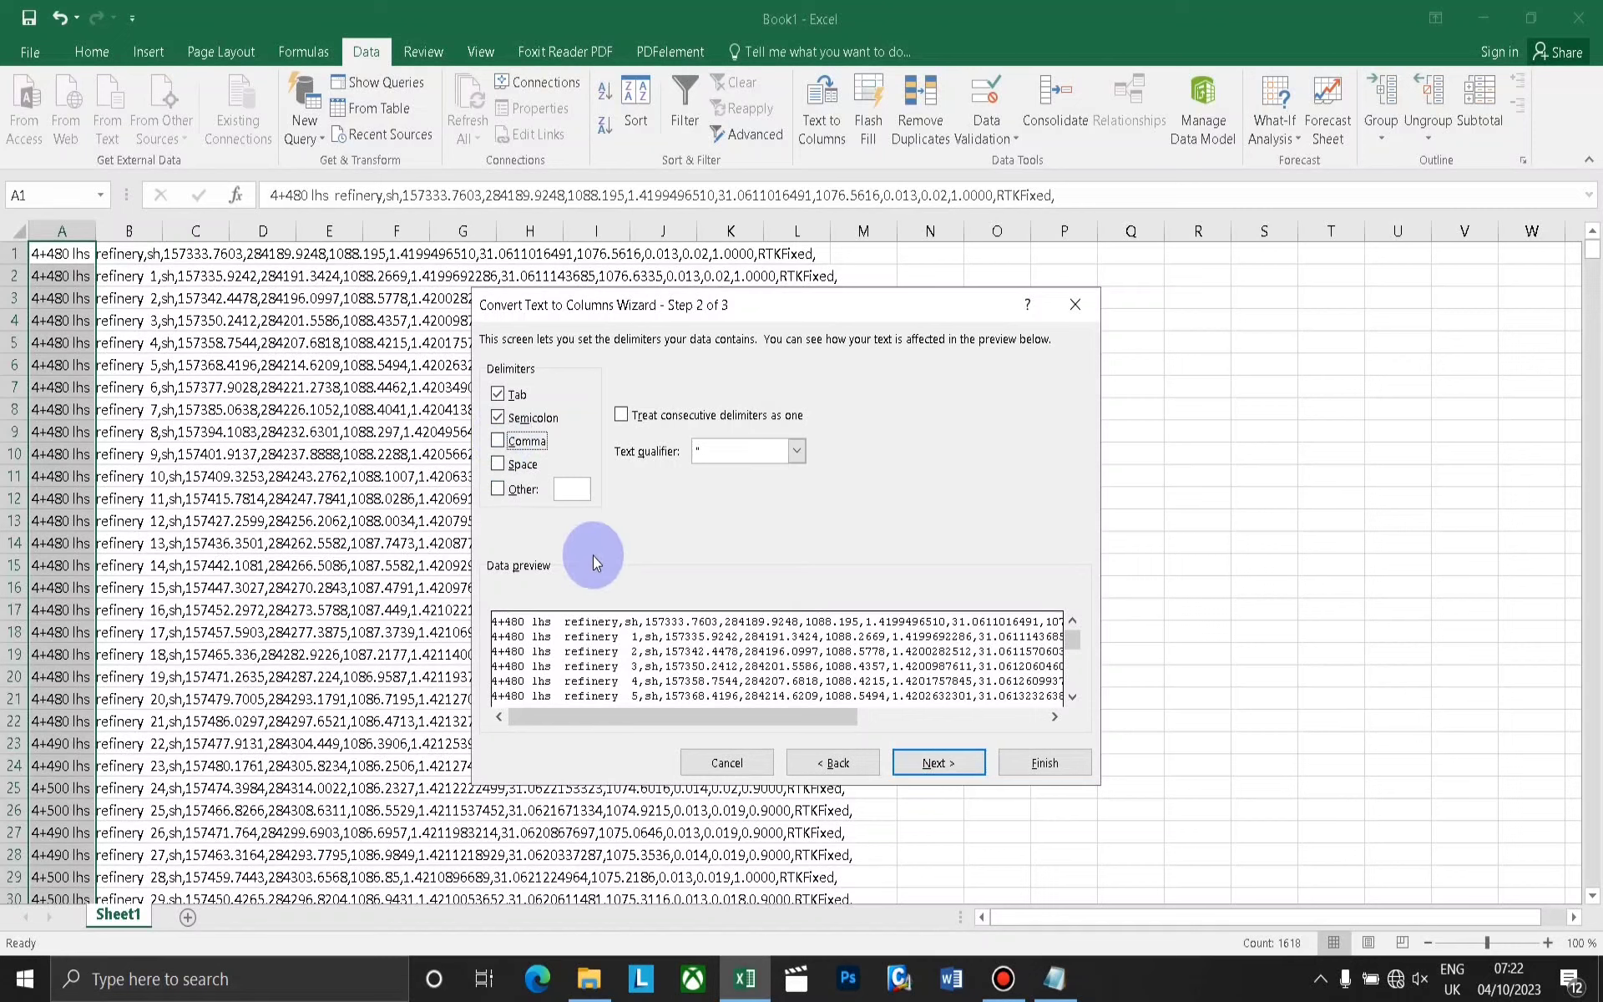
pyautogui.click(501, 441)
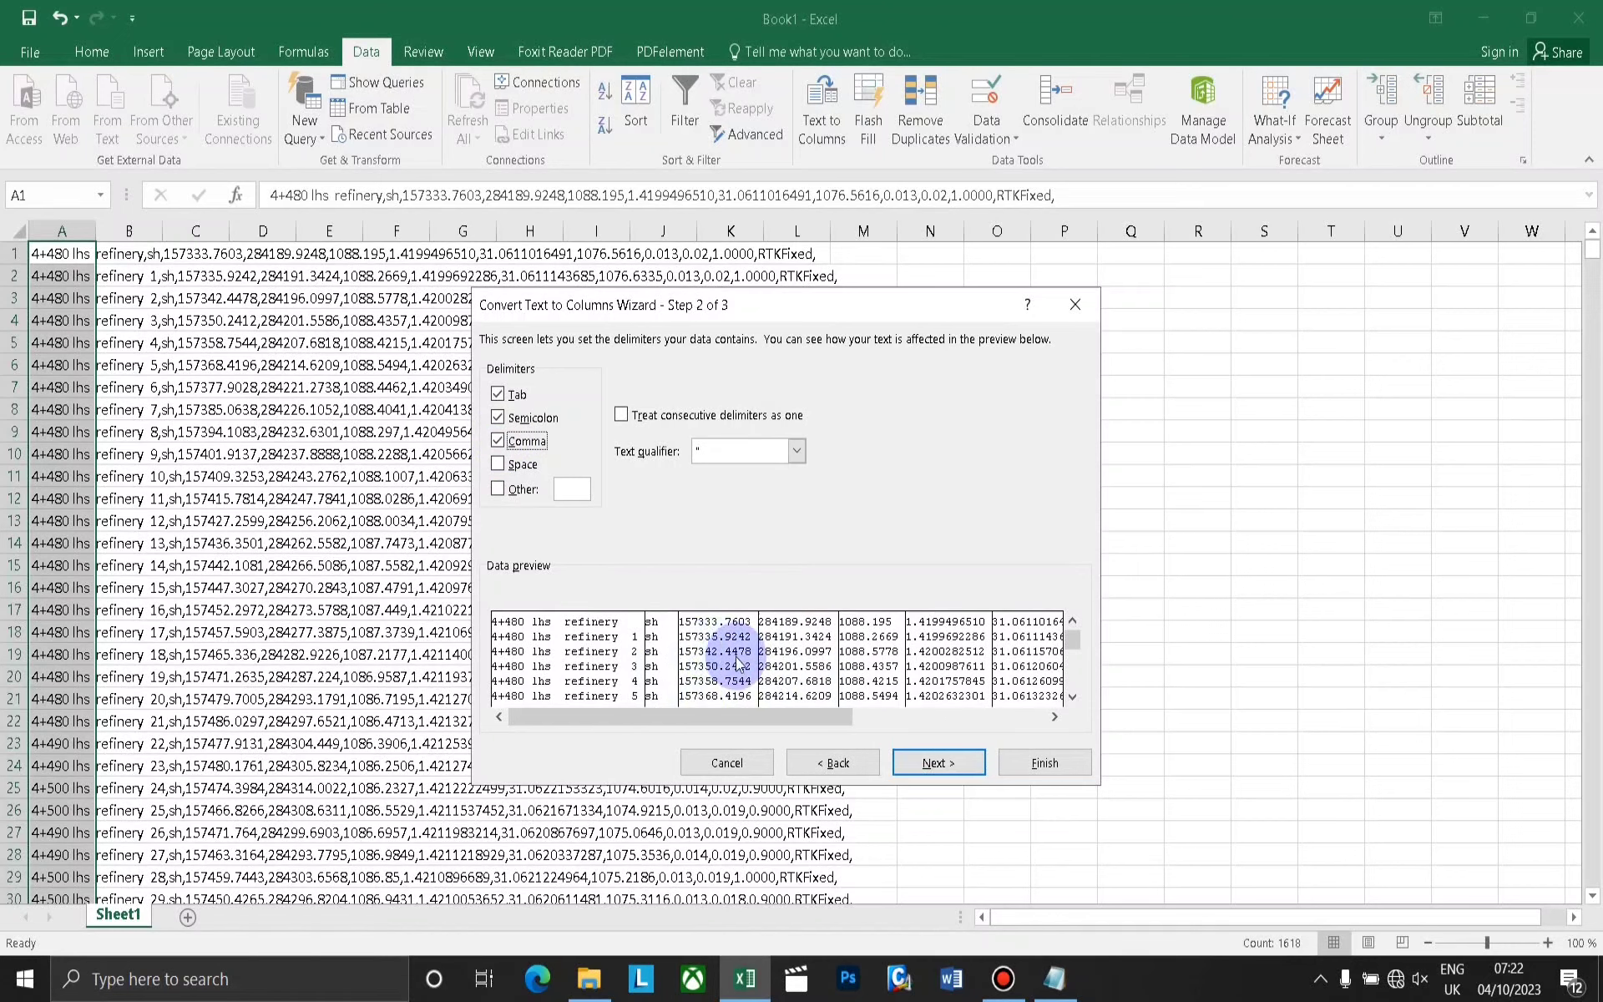
# Try out Space and a custom Other character as extra delimiters, and clear both options again.
pyautogui.click(501, 465)
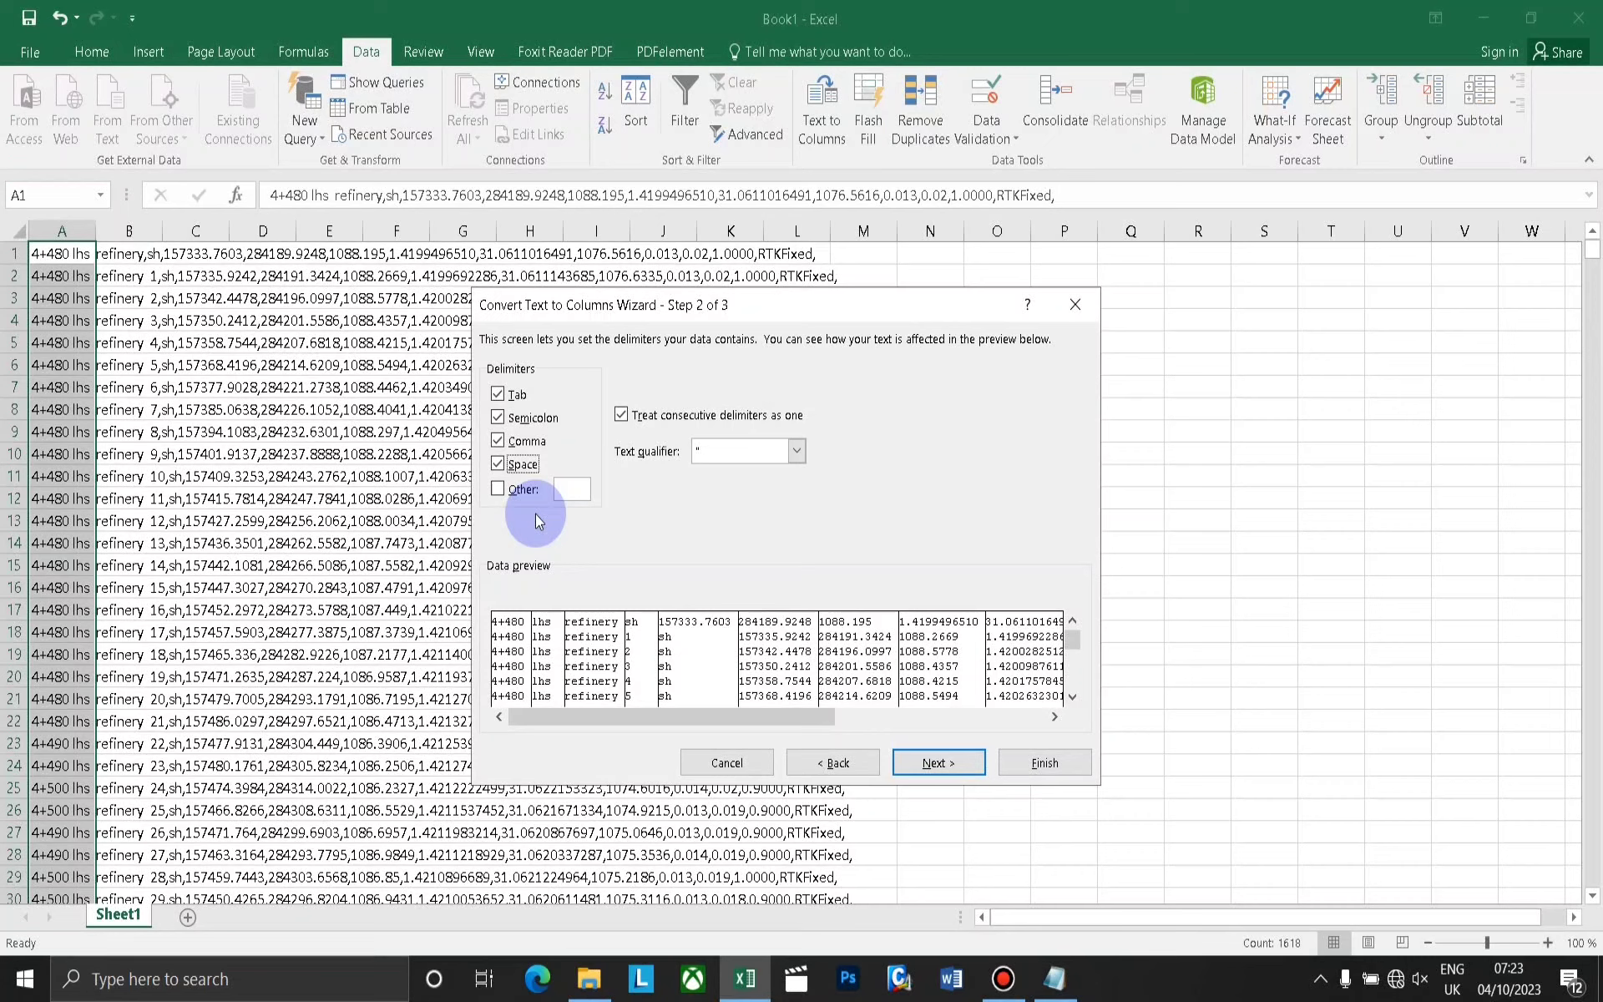
pyautogui.click(503, 466)
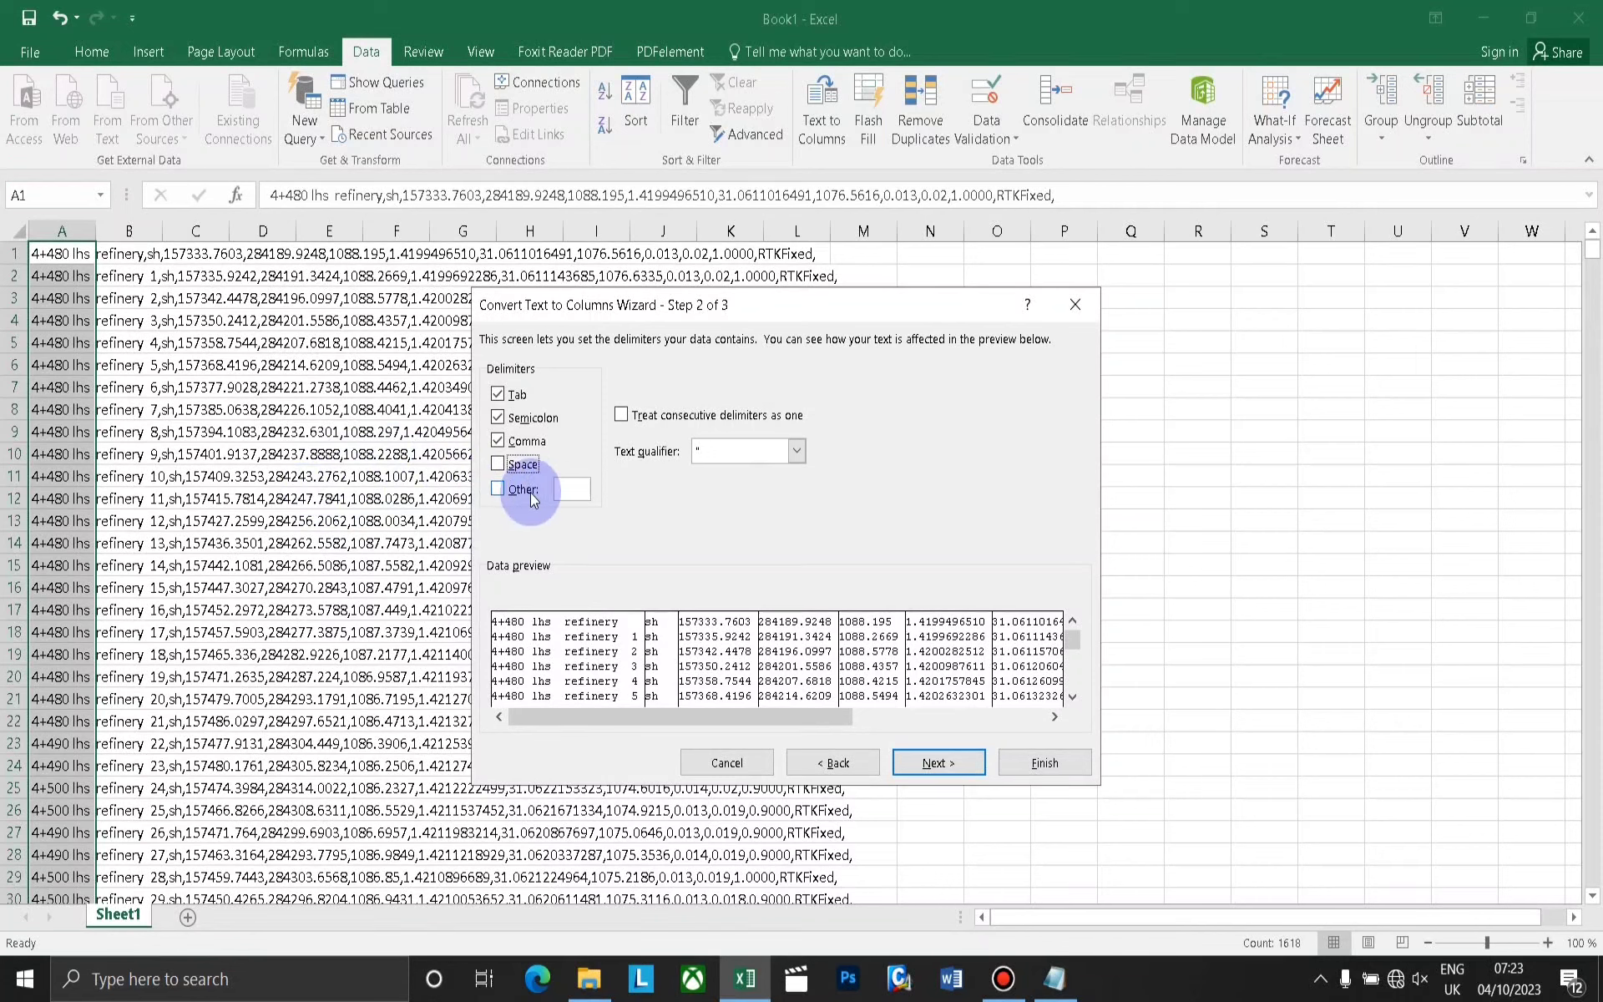
pyautogui.click(501, 490)
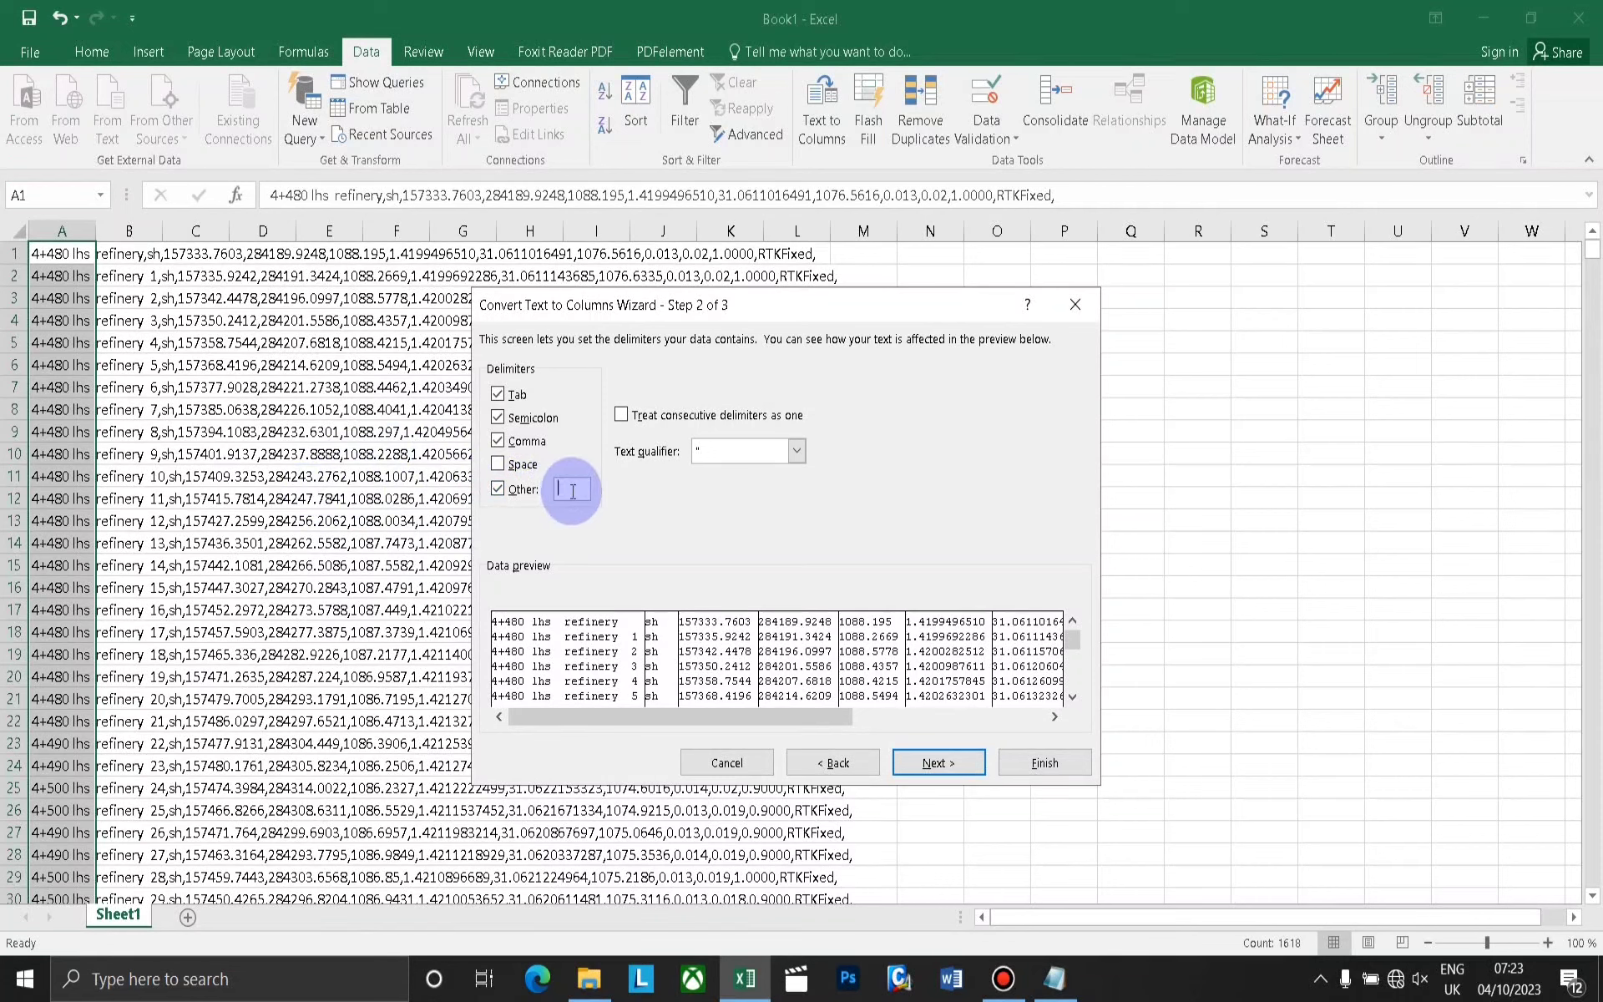
pyautogui.write('.')
pyautogui.press('BackSpace')
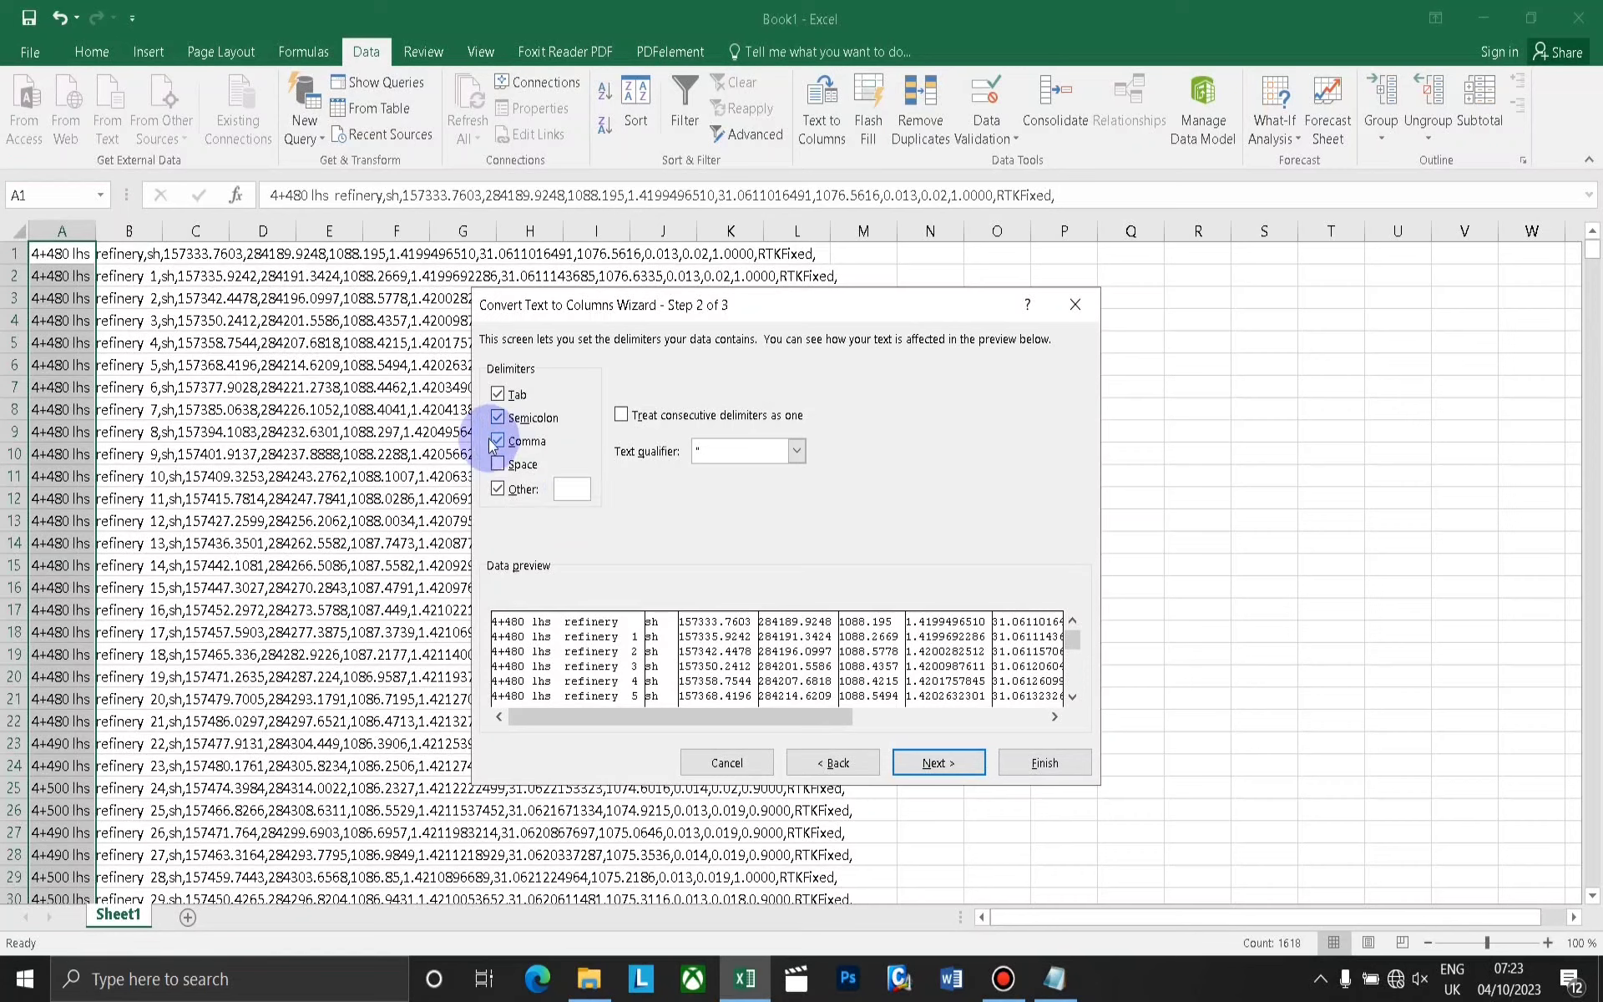
pyautogui.click(498, 464)
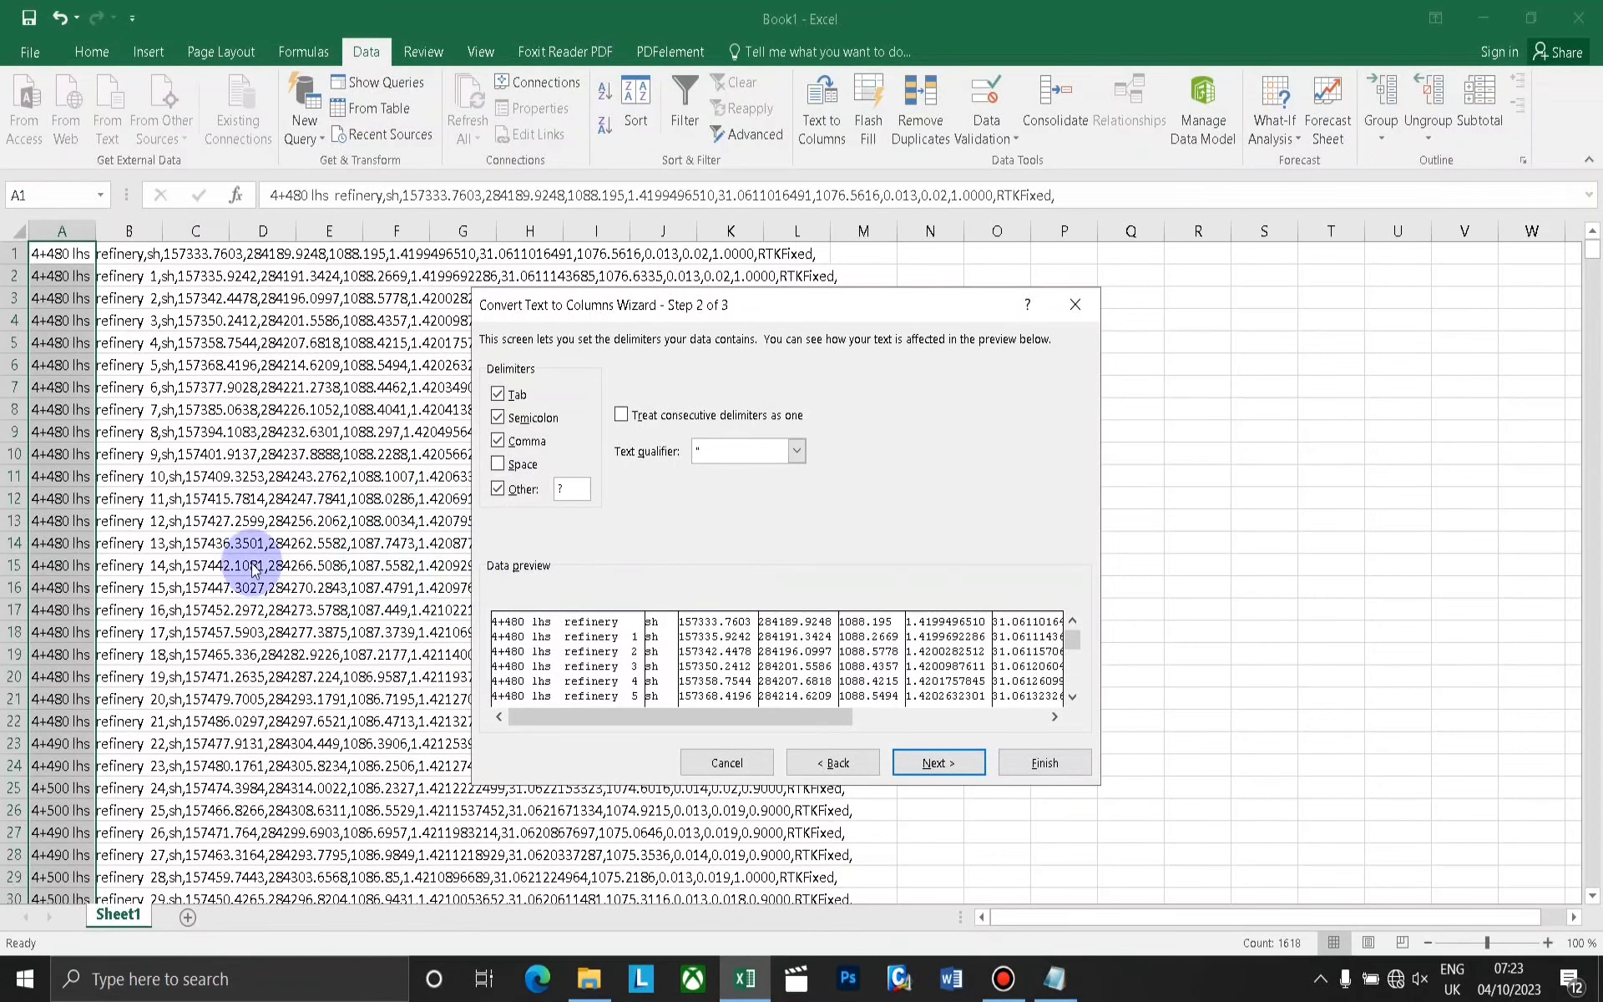
pyautogui.click(567, 490)
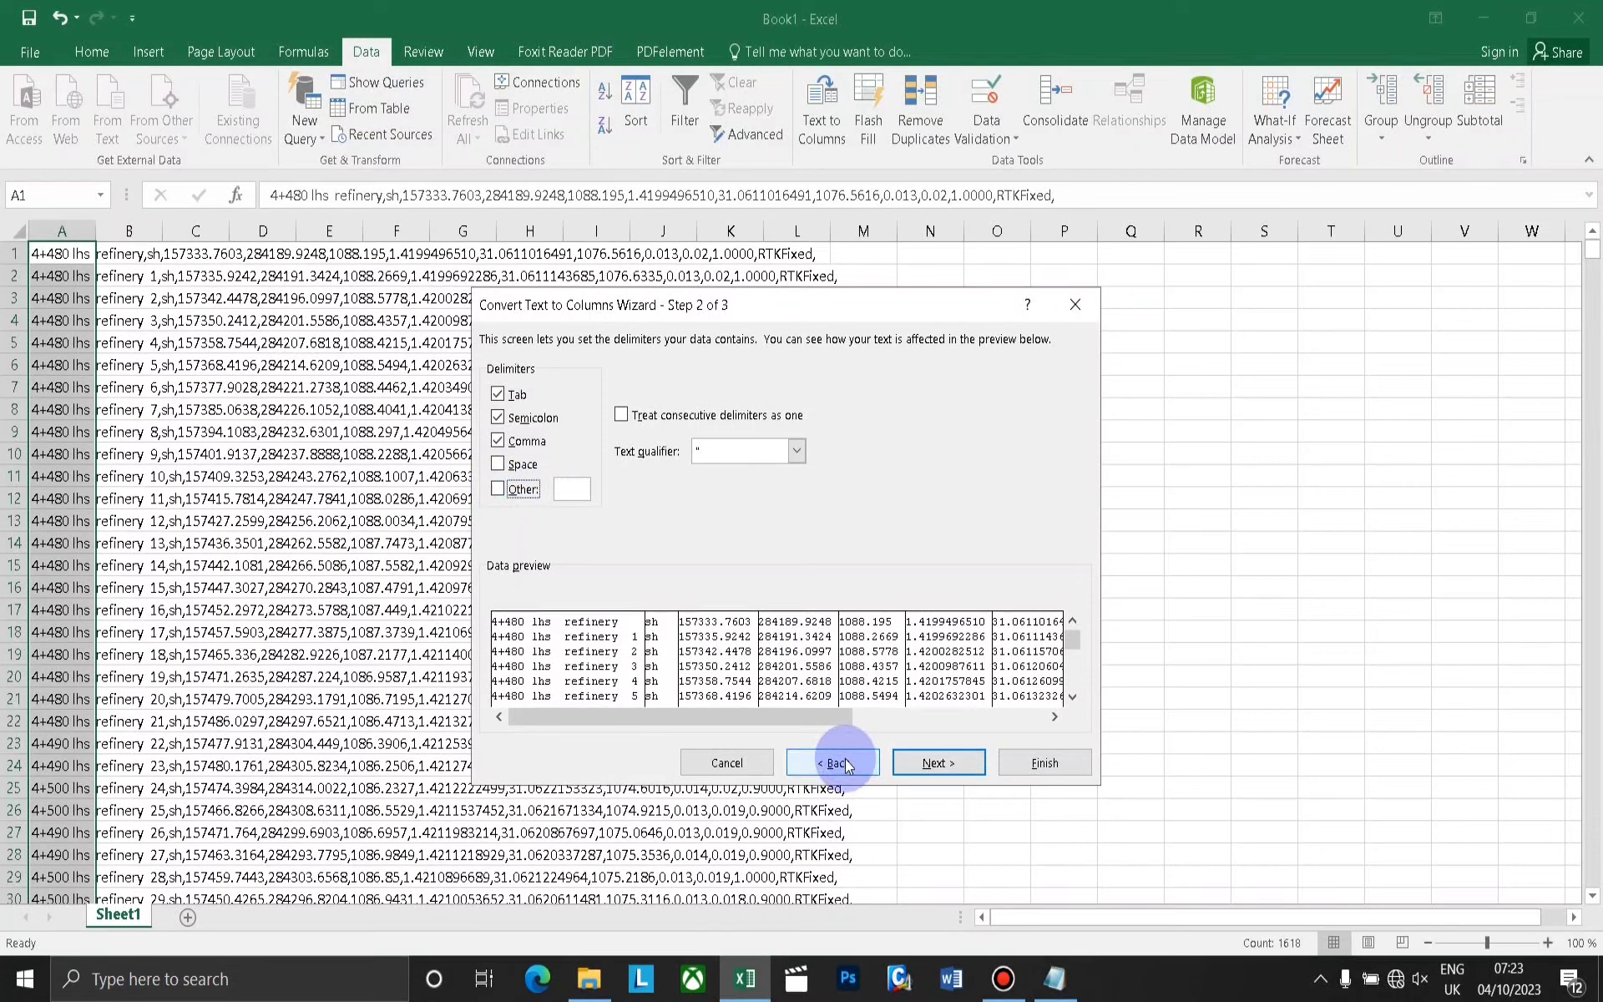
# Finish the column split with the General data format and $A$1 as the destination.
pyautogui.click(924, 760)
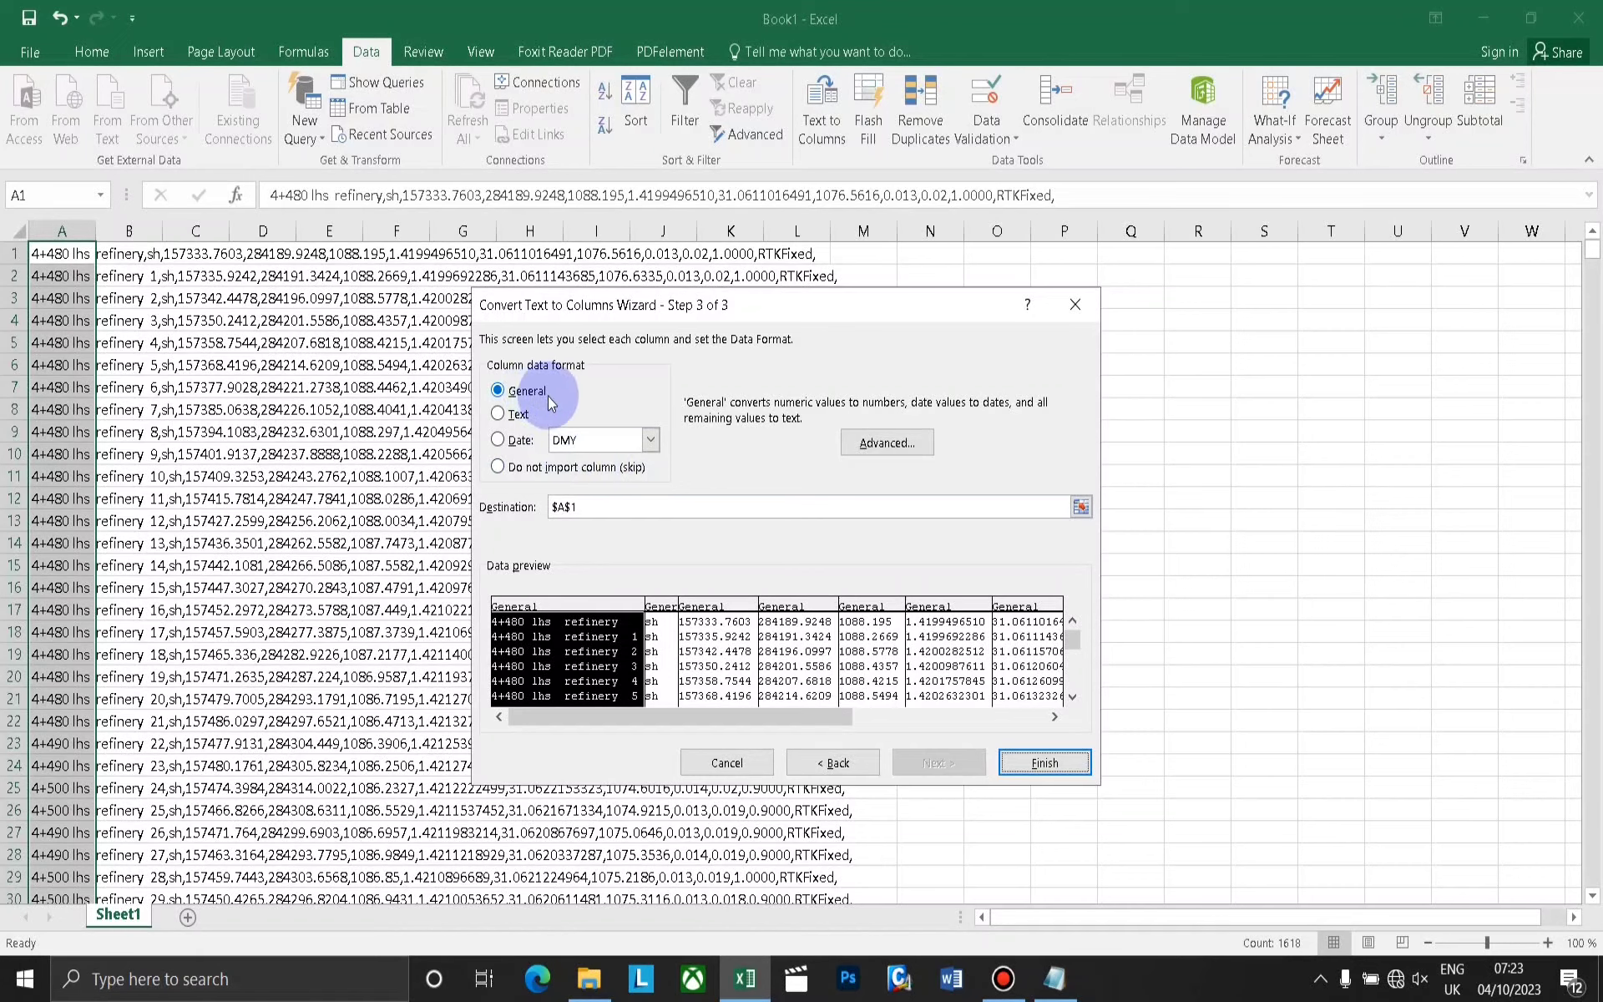
pyautogui.click(1011, 763)
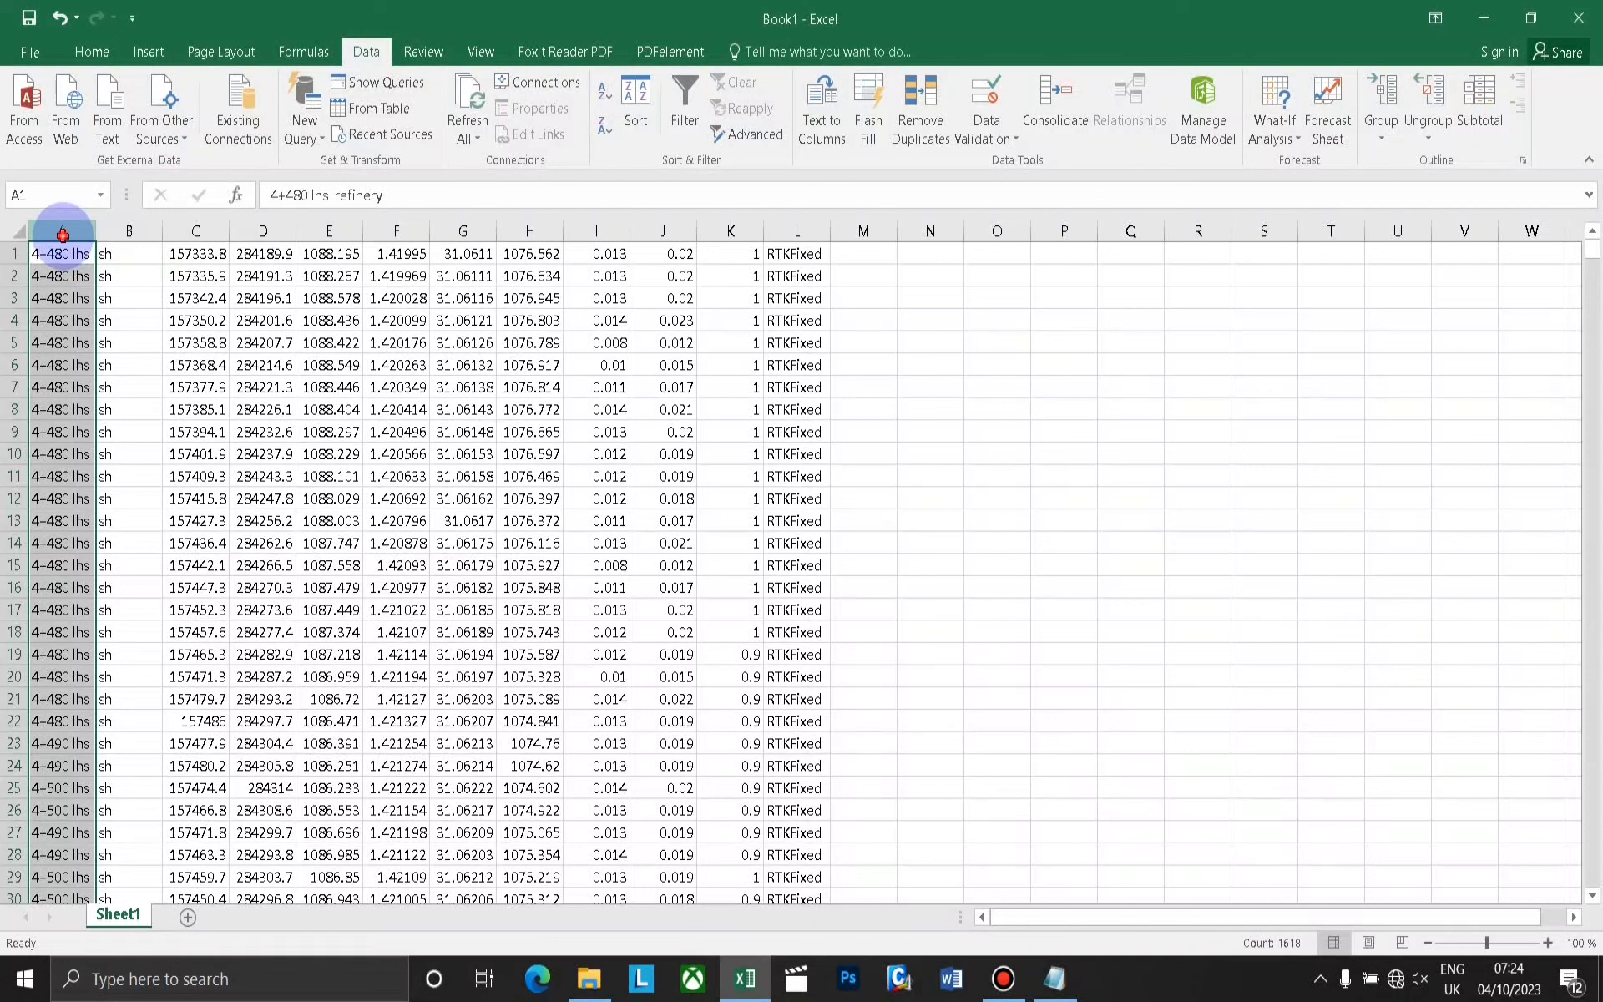
# Delete column A and columns F through L, keeping only the point code and coordinate columns.
pyautogui.moveTo(63, 234); pyautogui.dragTo(107, 234)
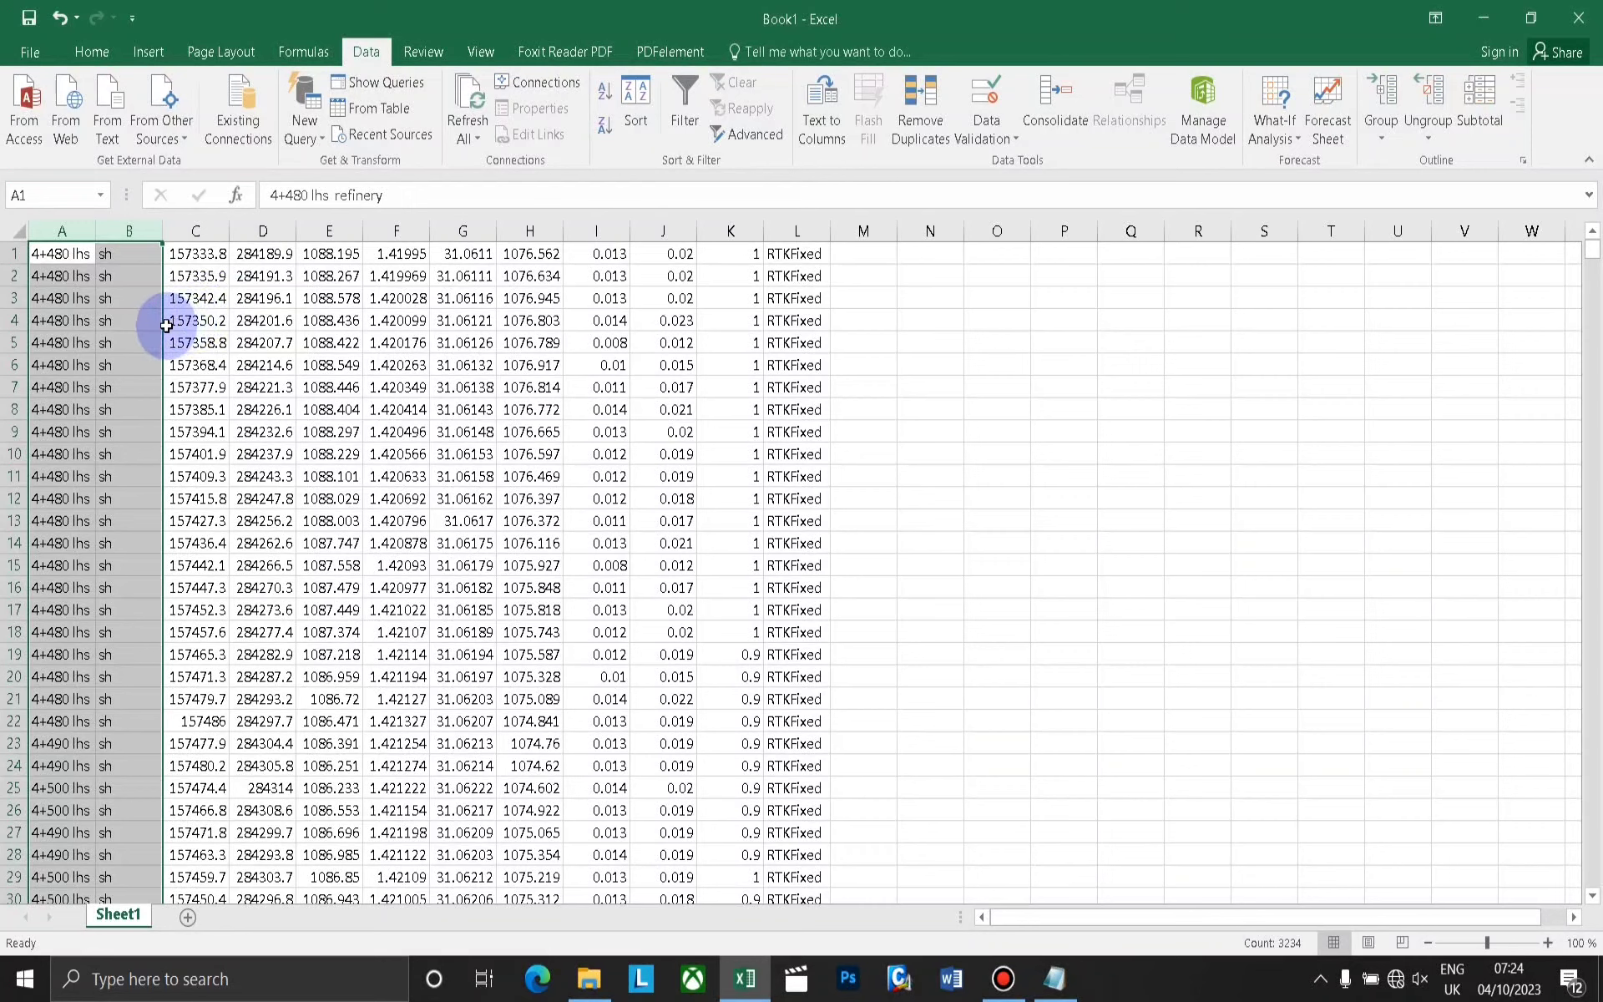
pyautogui.click(65, 232)
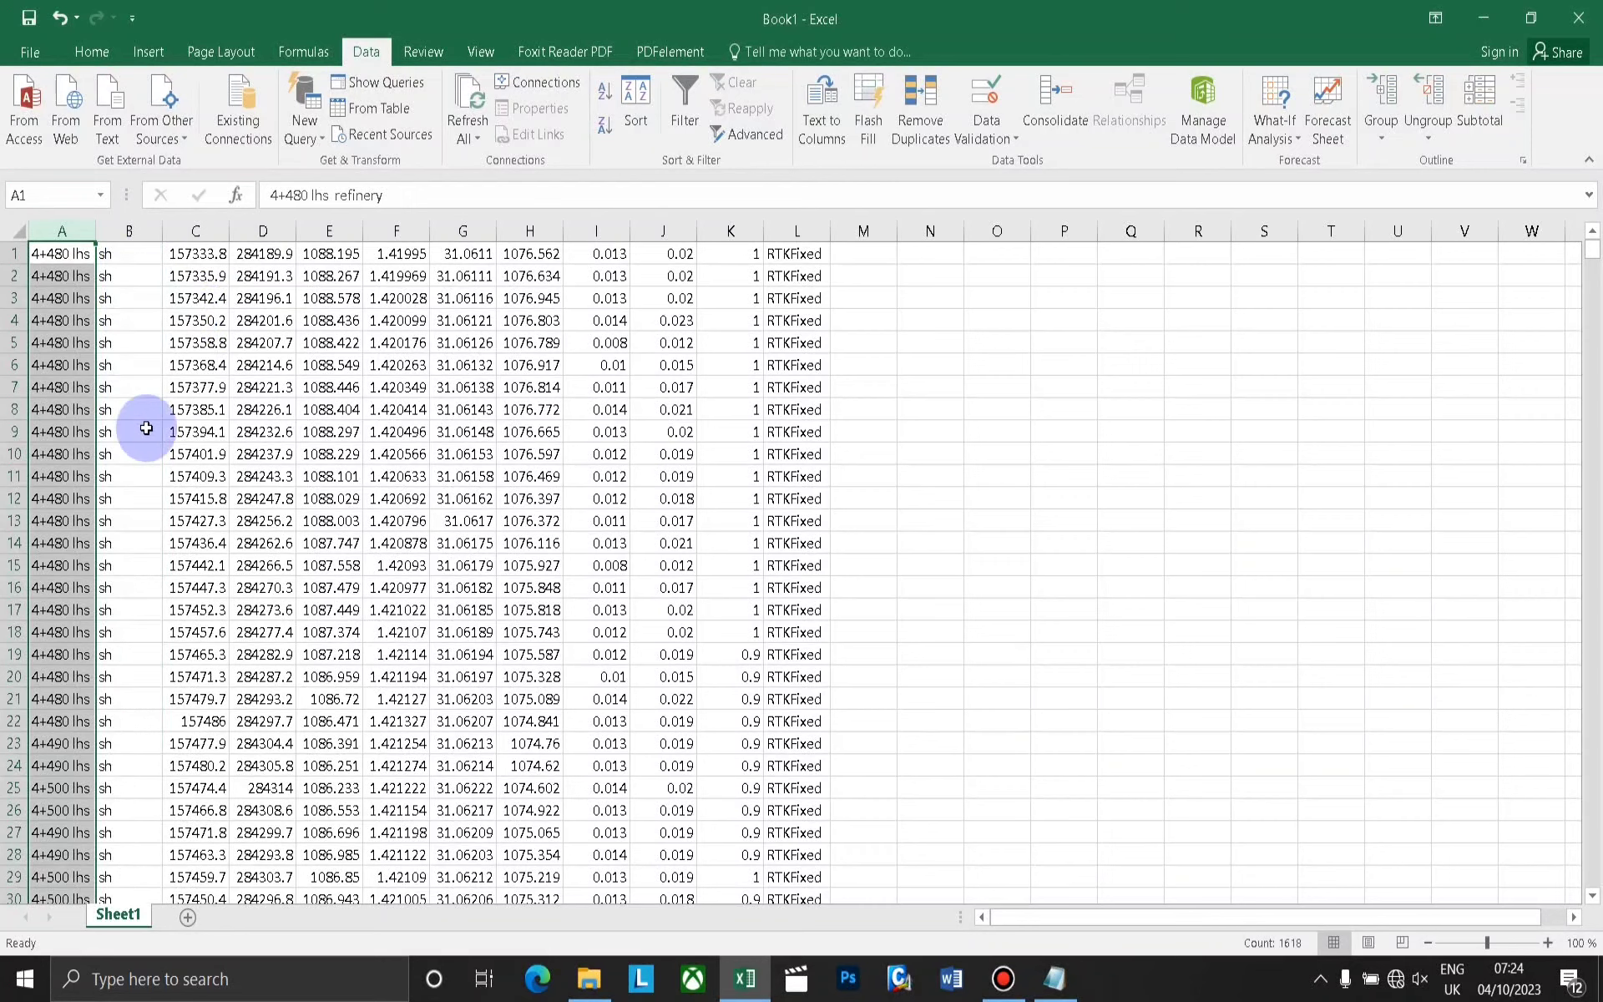
pyautogui.keyDown('ctrl'); pyautogui.click(385, 232); pyautogui.keyUp('ctrl')
pyautogui.keyDown('ctrl'); pyautogui.click(468, 232); pyautogui.keyUp('ctrl')
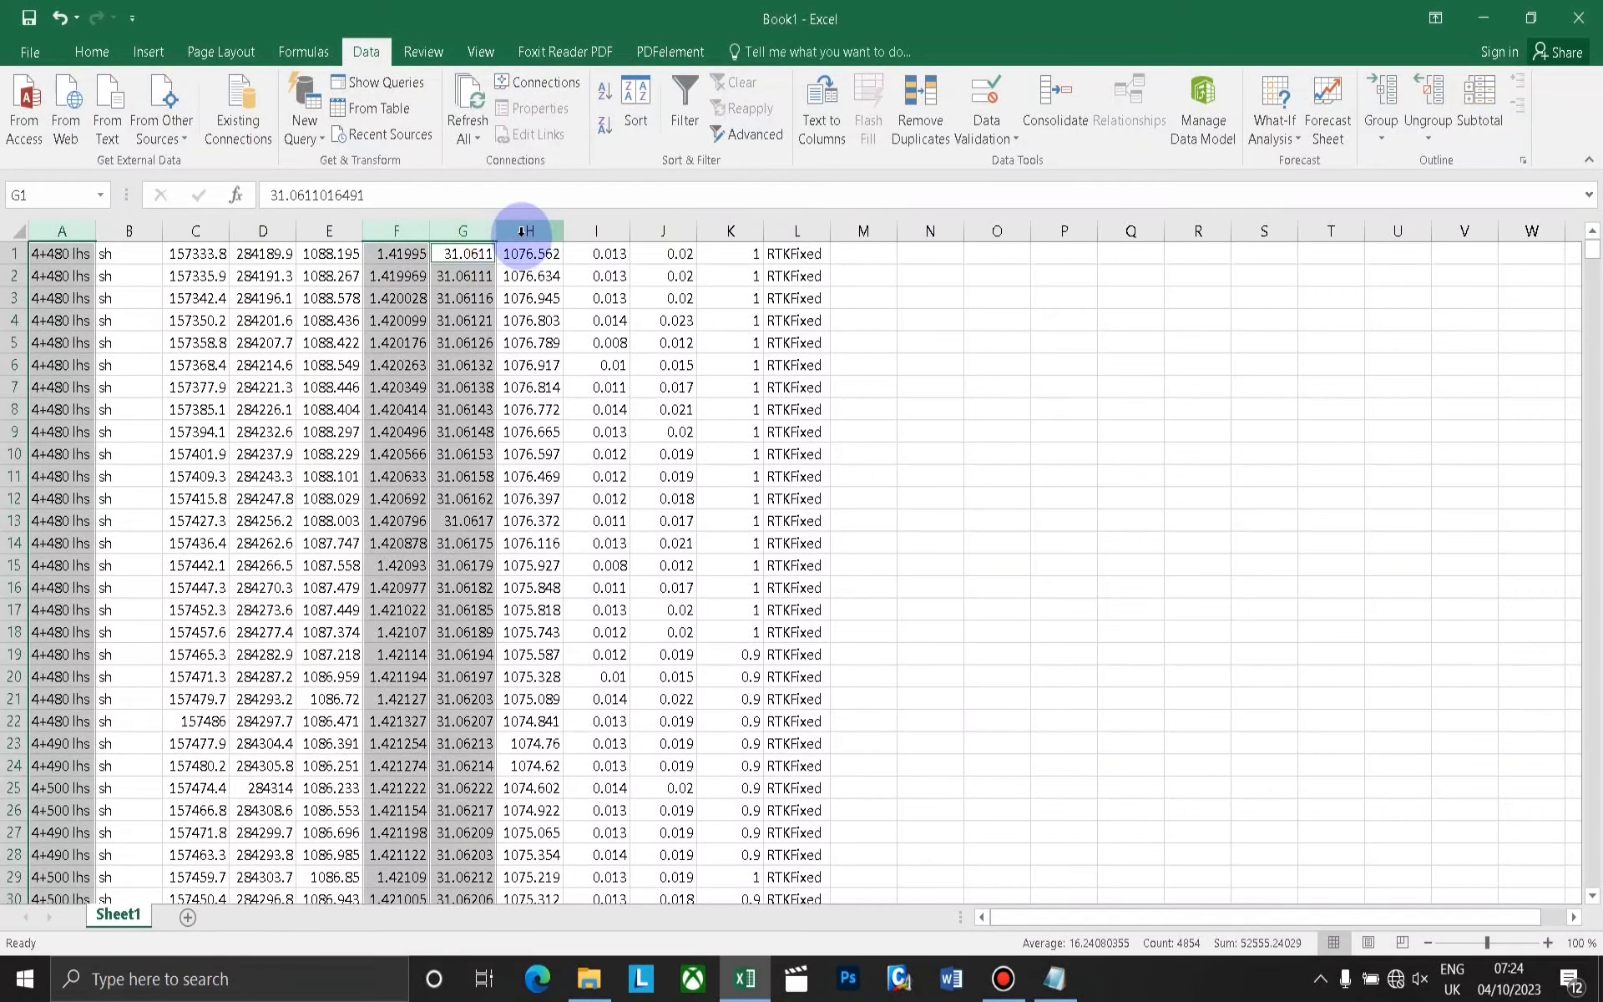
pyautogui.moveTo(522, 231); pyautogui.dragTo(807, 233)
pyautogui.rightClick(806, 233)
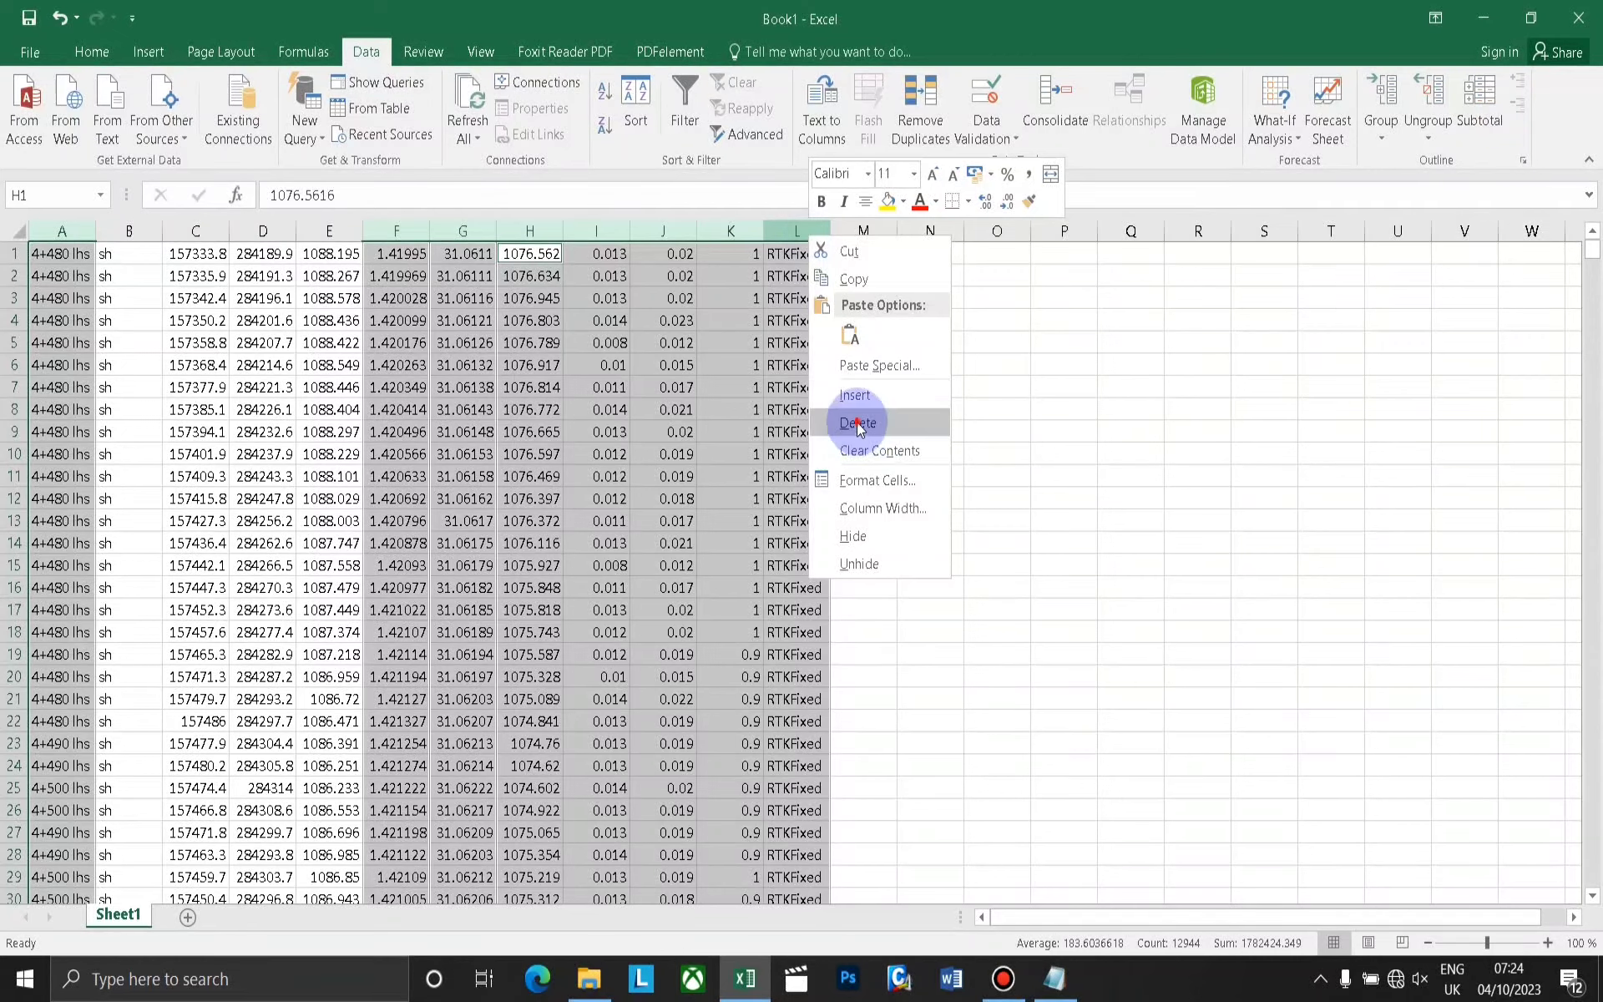
pyautogui.click(859, 424)
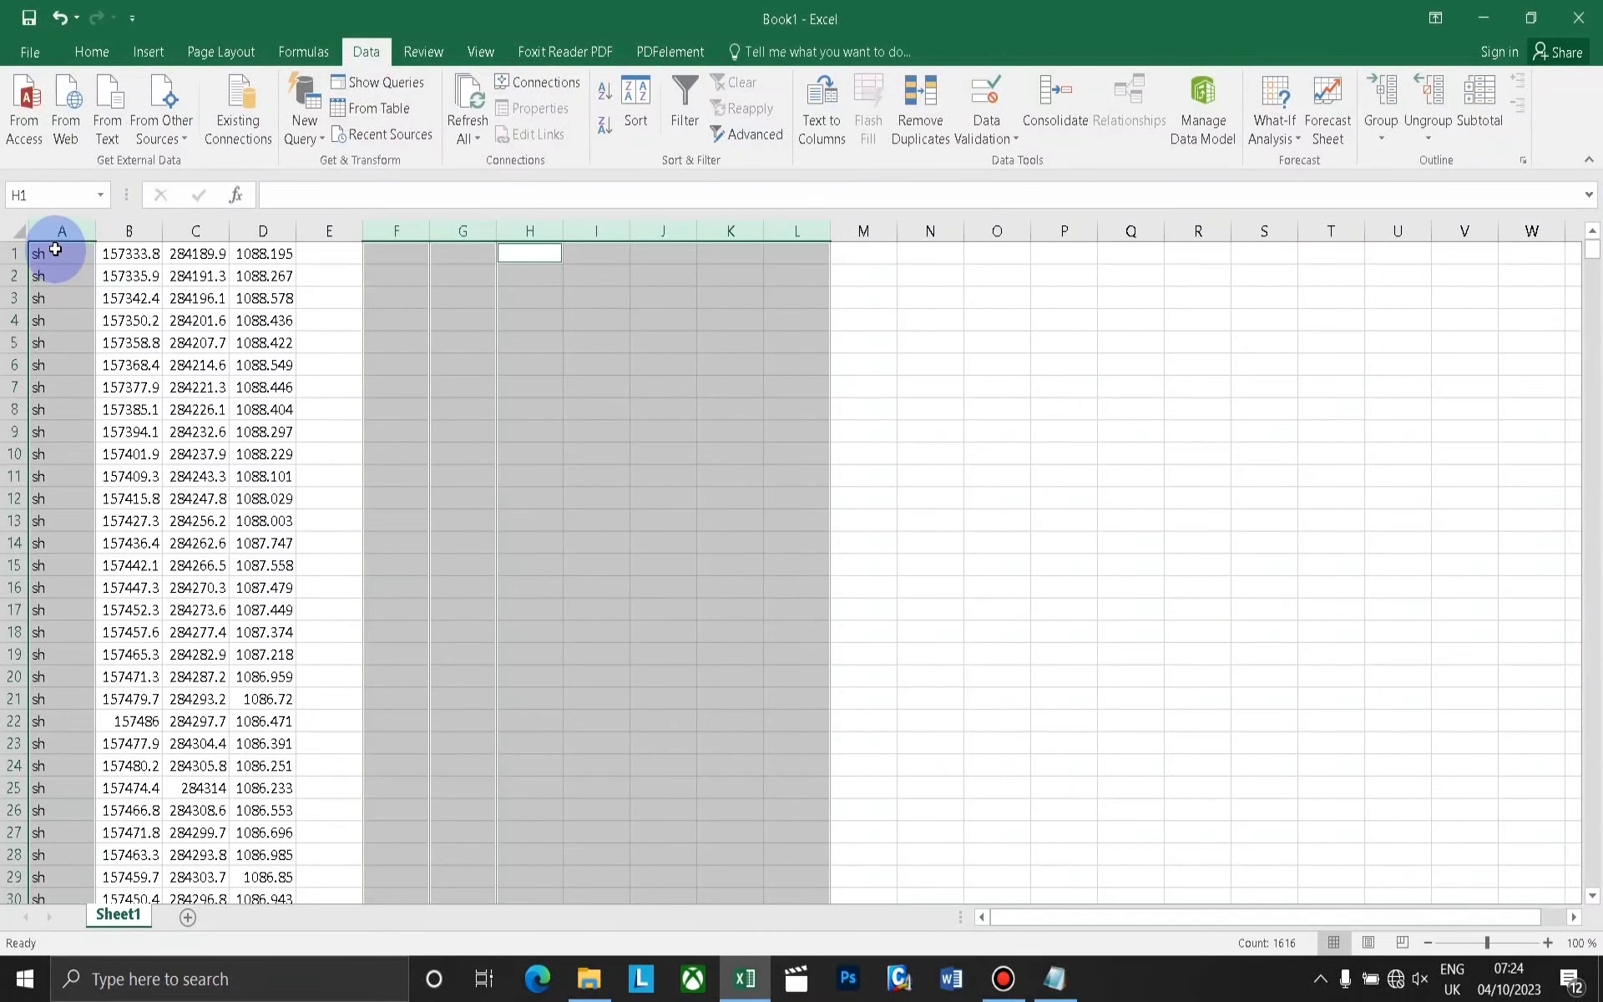
pyautogui.click(317, 343)
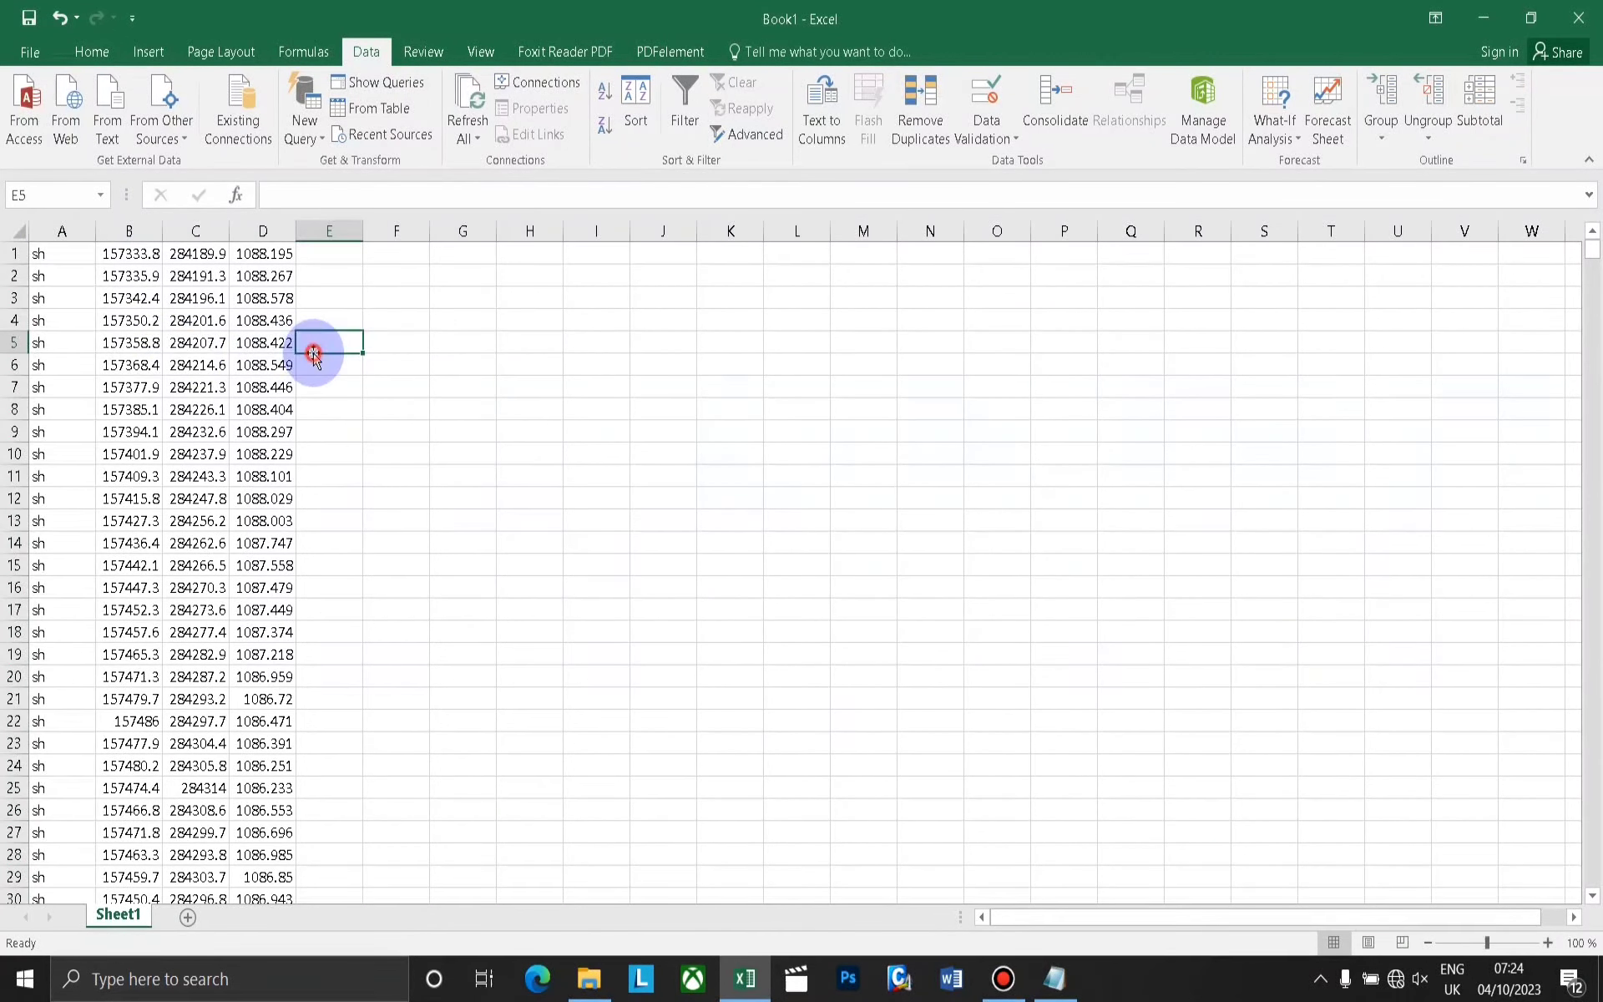
# Move the point code column from column A to column E, after the coordinates.
pyautogui.click(53, 231)
pyautogui.rightClick(53, 232)
pyautogui.click(101, 278)
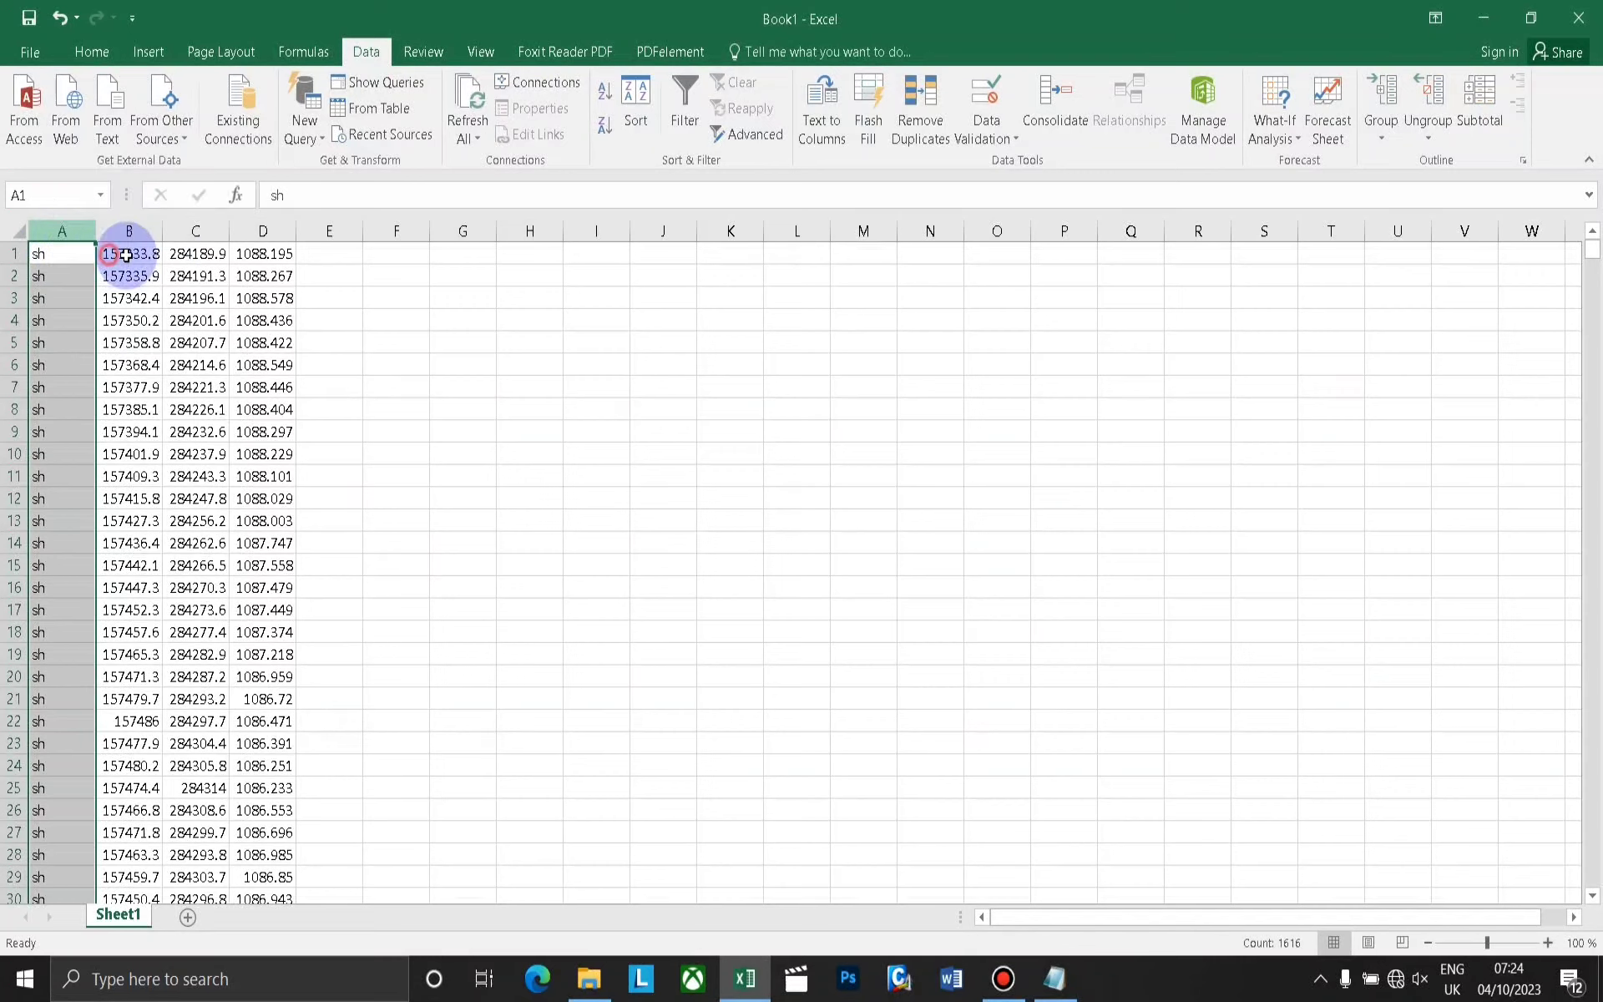
pyautogui.rightClick(336, 230)
pyautogui.click(382, 341)
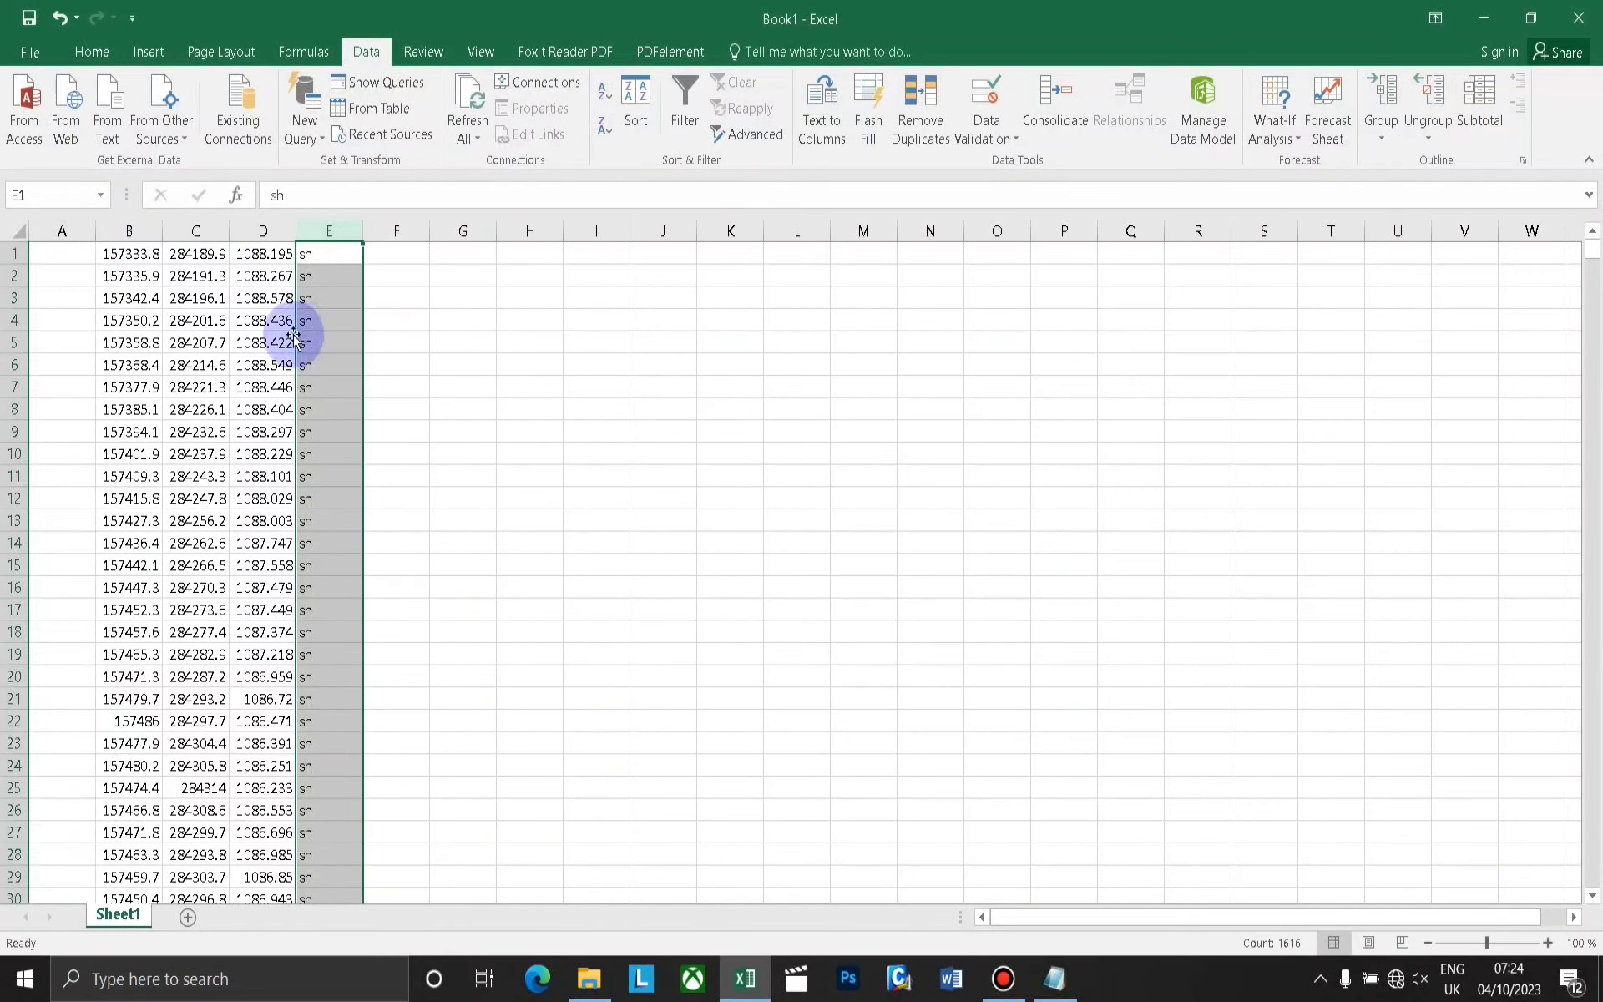
# Fit the widths of columns B, C and D to their full coordinate values.
pyautogui.scroll(-12, 176, 297)
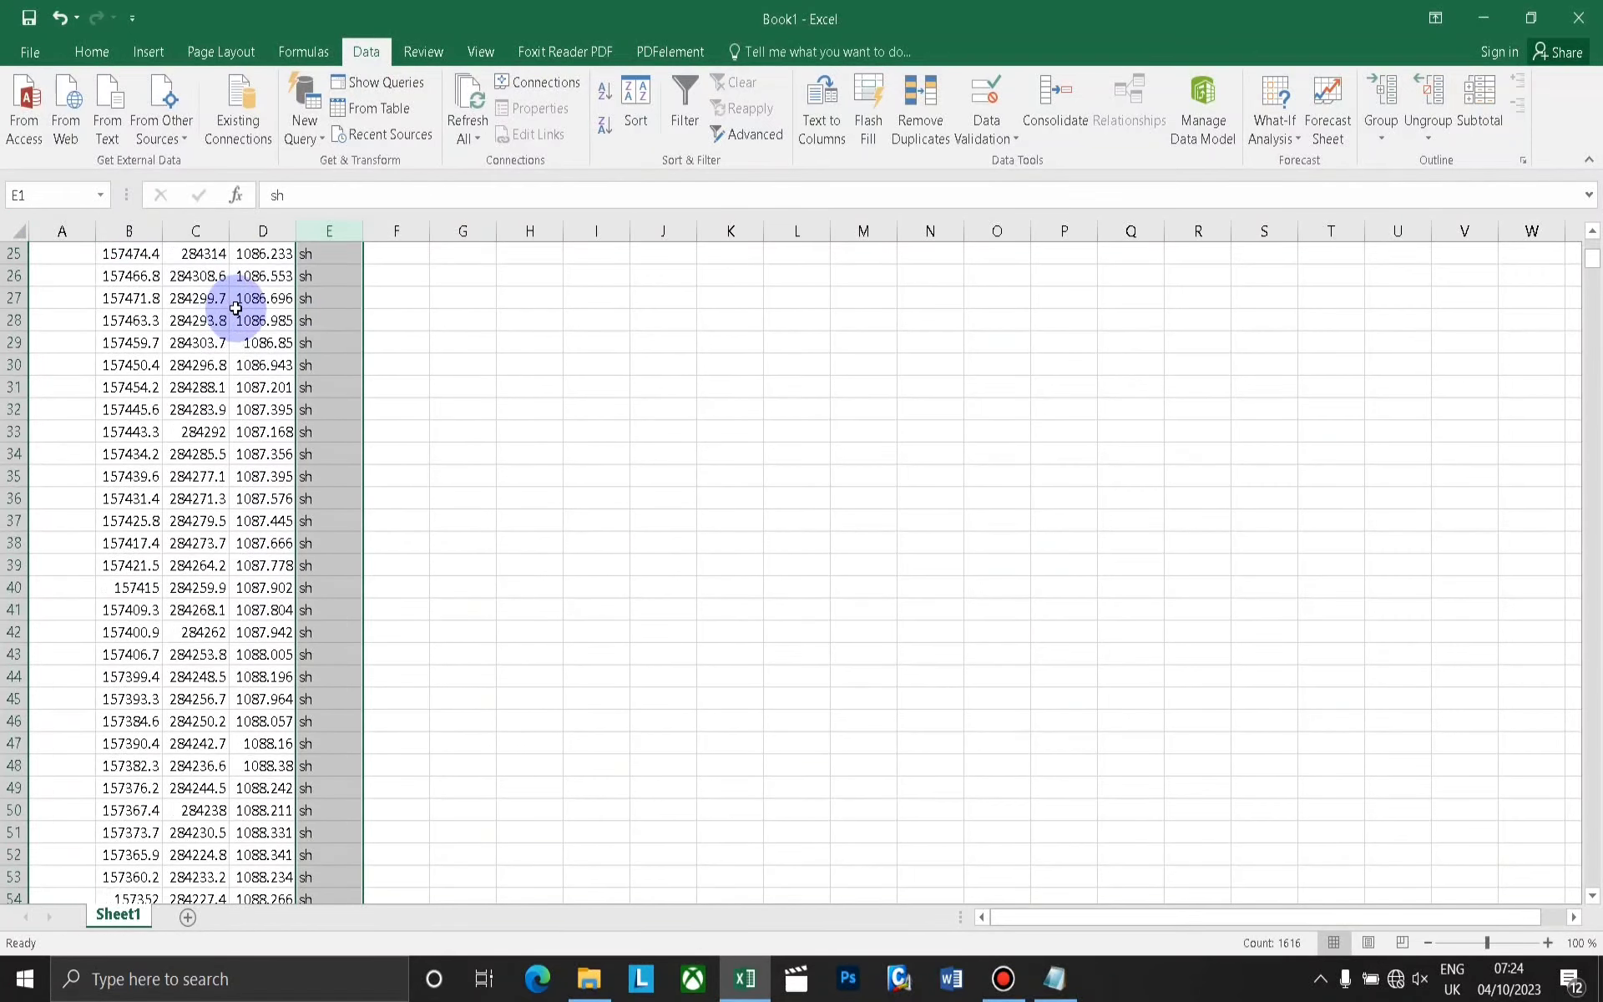
pyautogui.scroll(12, 217, 284)
pyautogui.doubleClick(230, 231)
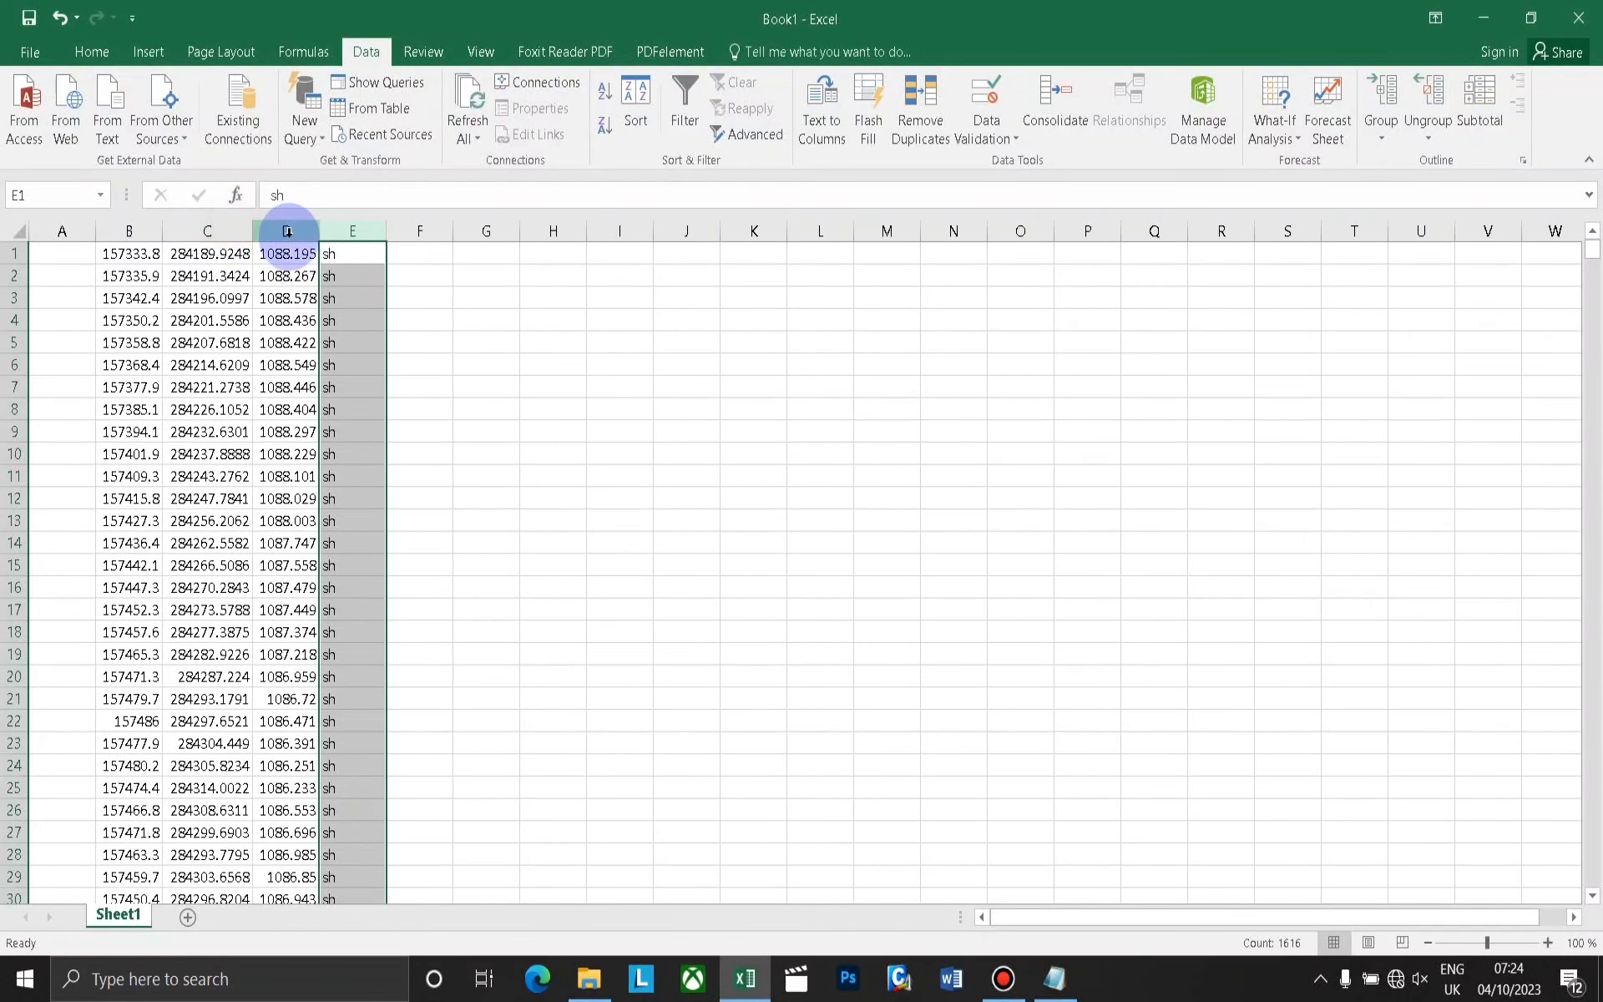
pyautogui.moveTo(305, 225); pyautogui.dragTo(130, 227)
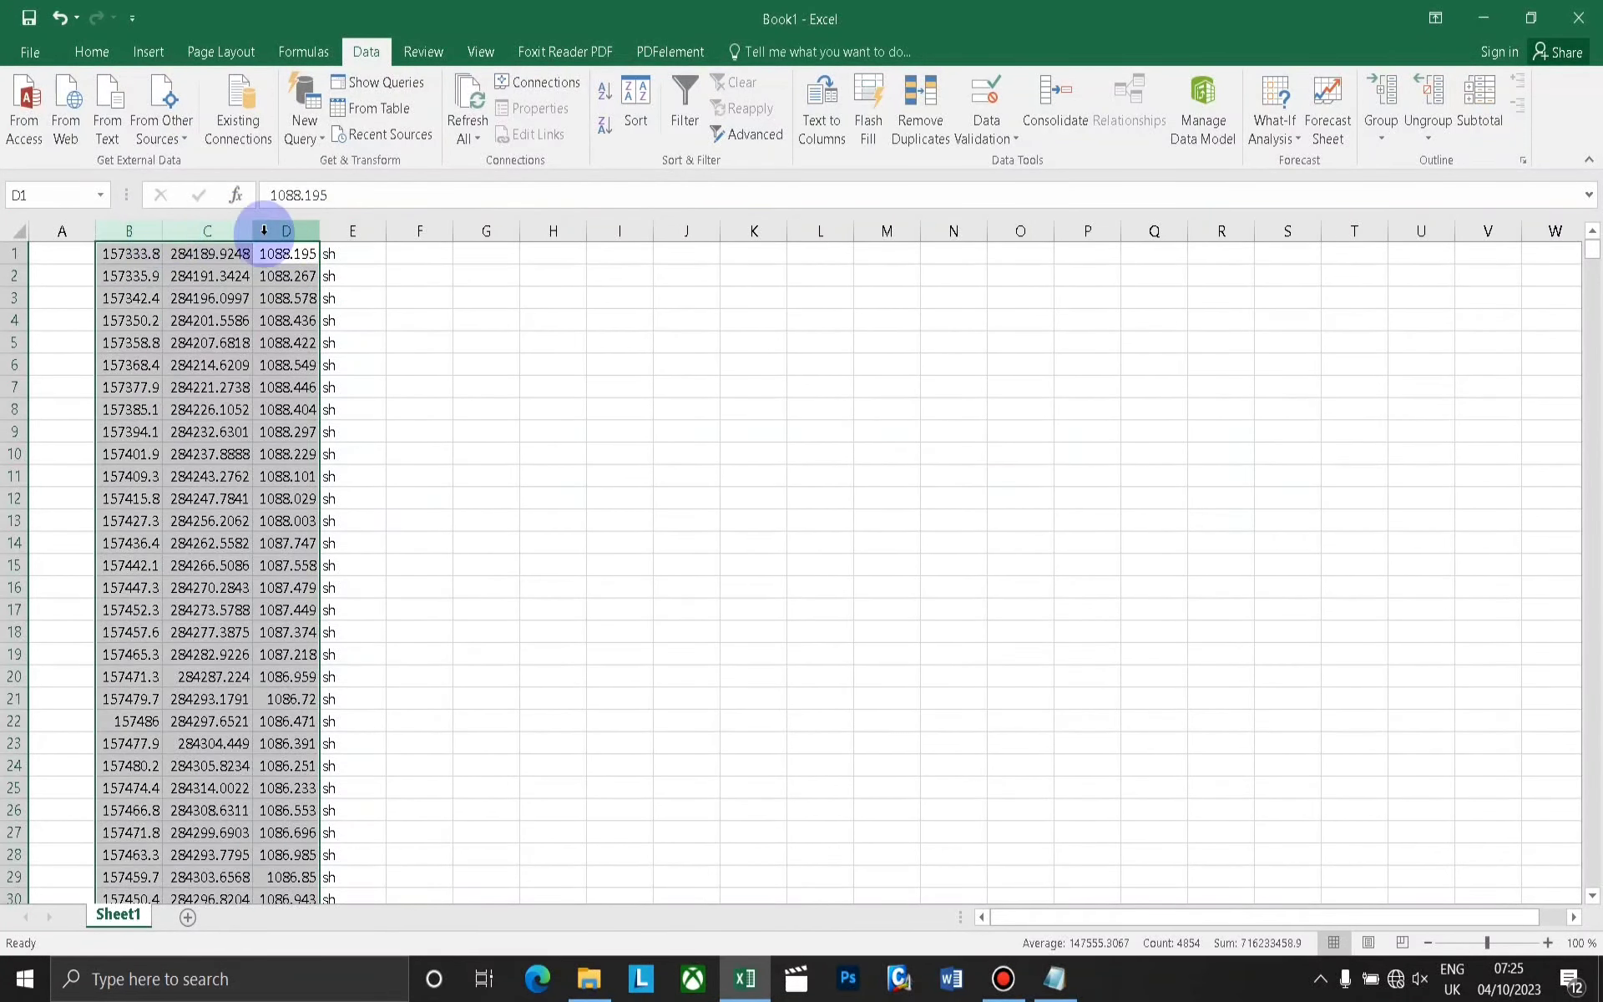
pyautogui.doubleClick(324, 230)
# Number the points in column A by entering 1 in A1 and 2 in A2 and filling the series down to the last data row.
pyautogui.click(78, 251)
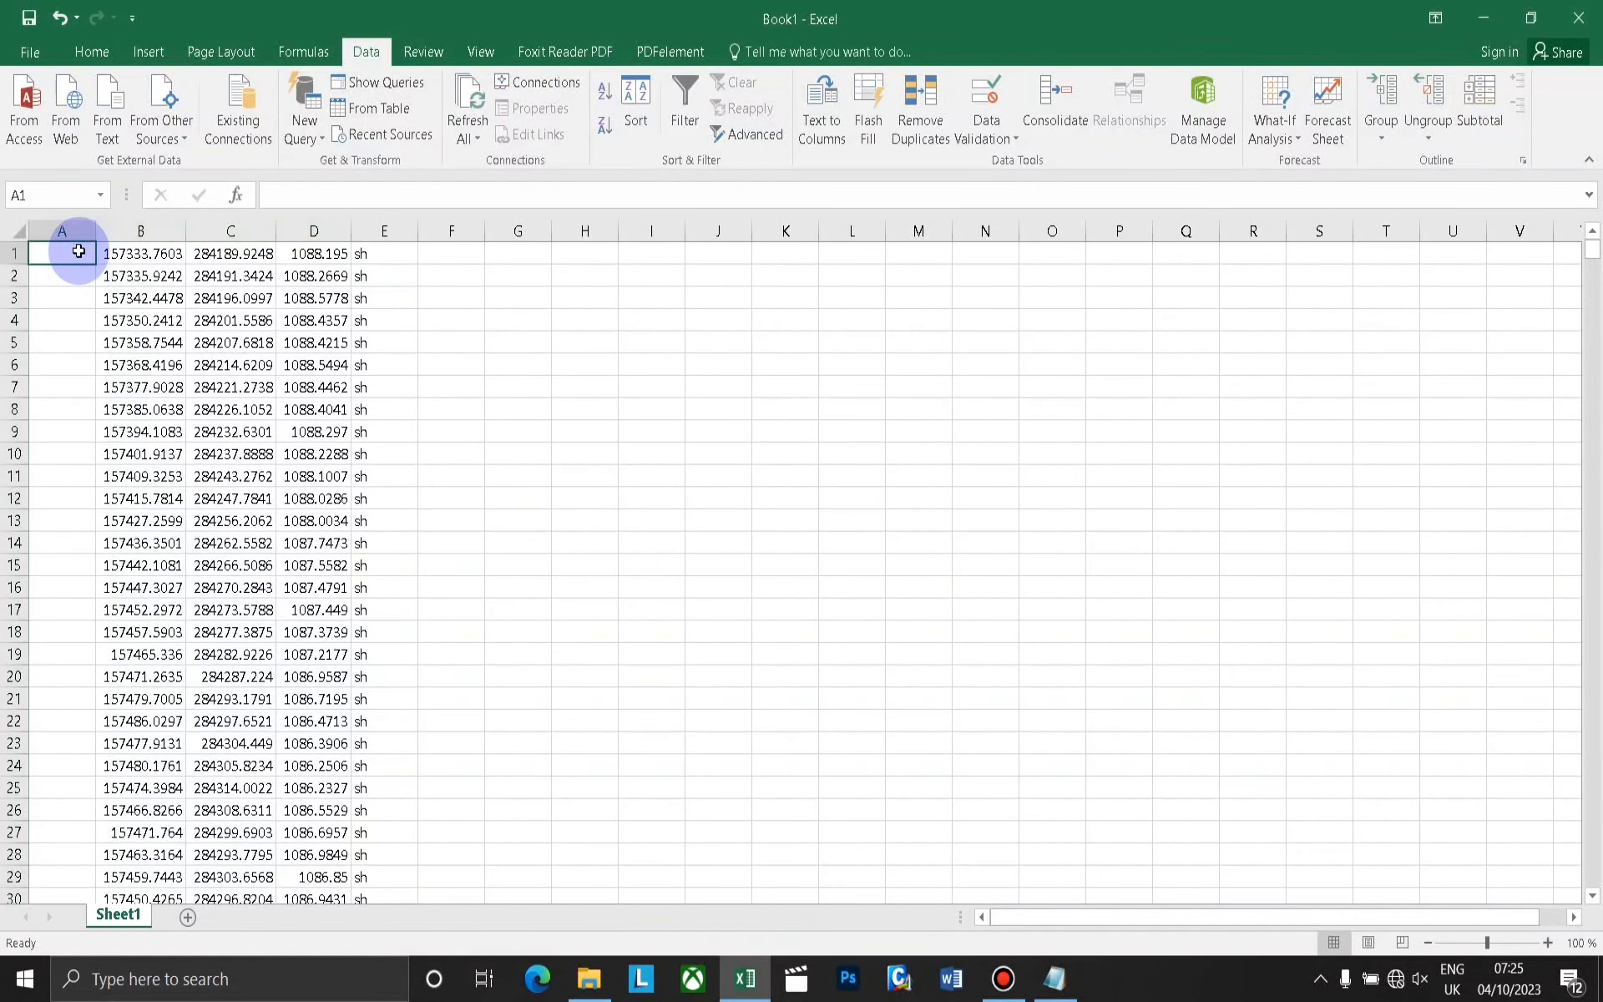
pyautogui.click(71, 281)
pyautogui.write('2')
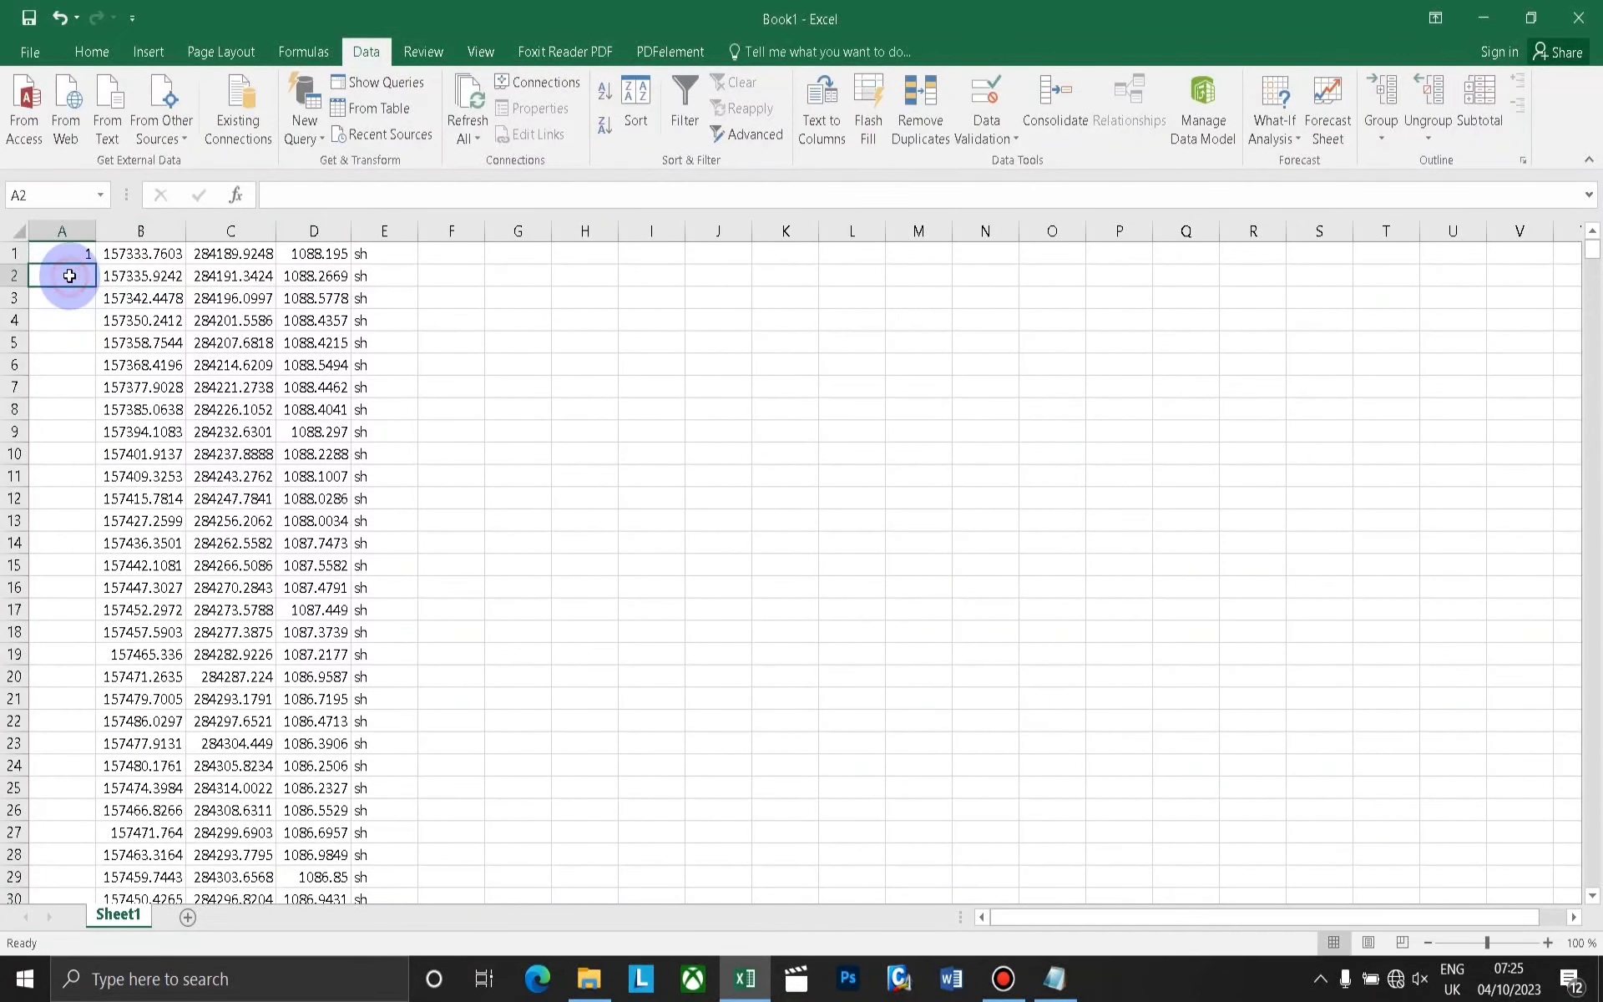
pyautogui.click(86, 254)
pyautogui.write('1')
pyautogui.moveTo(85, 254); pyautogui.dragTo(92, 284)
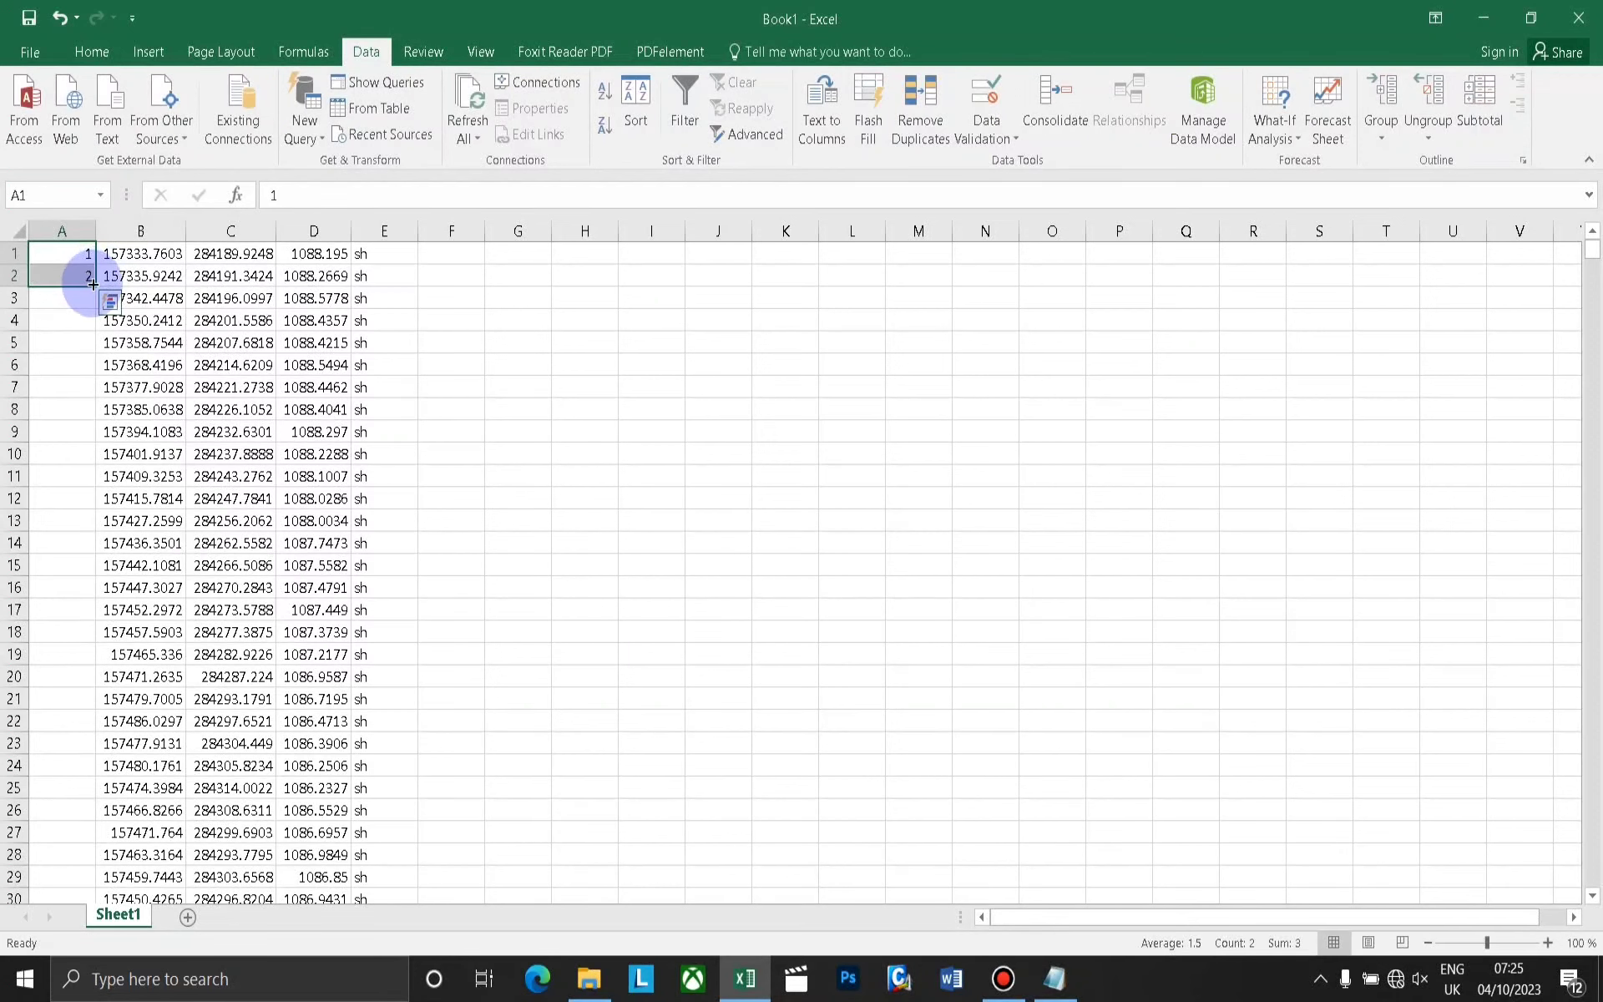
pyautogui.doubleClick(93, 286)
pyautogui.scroll(-16, 125, 350)
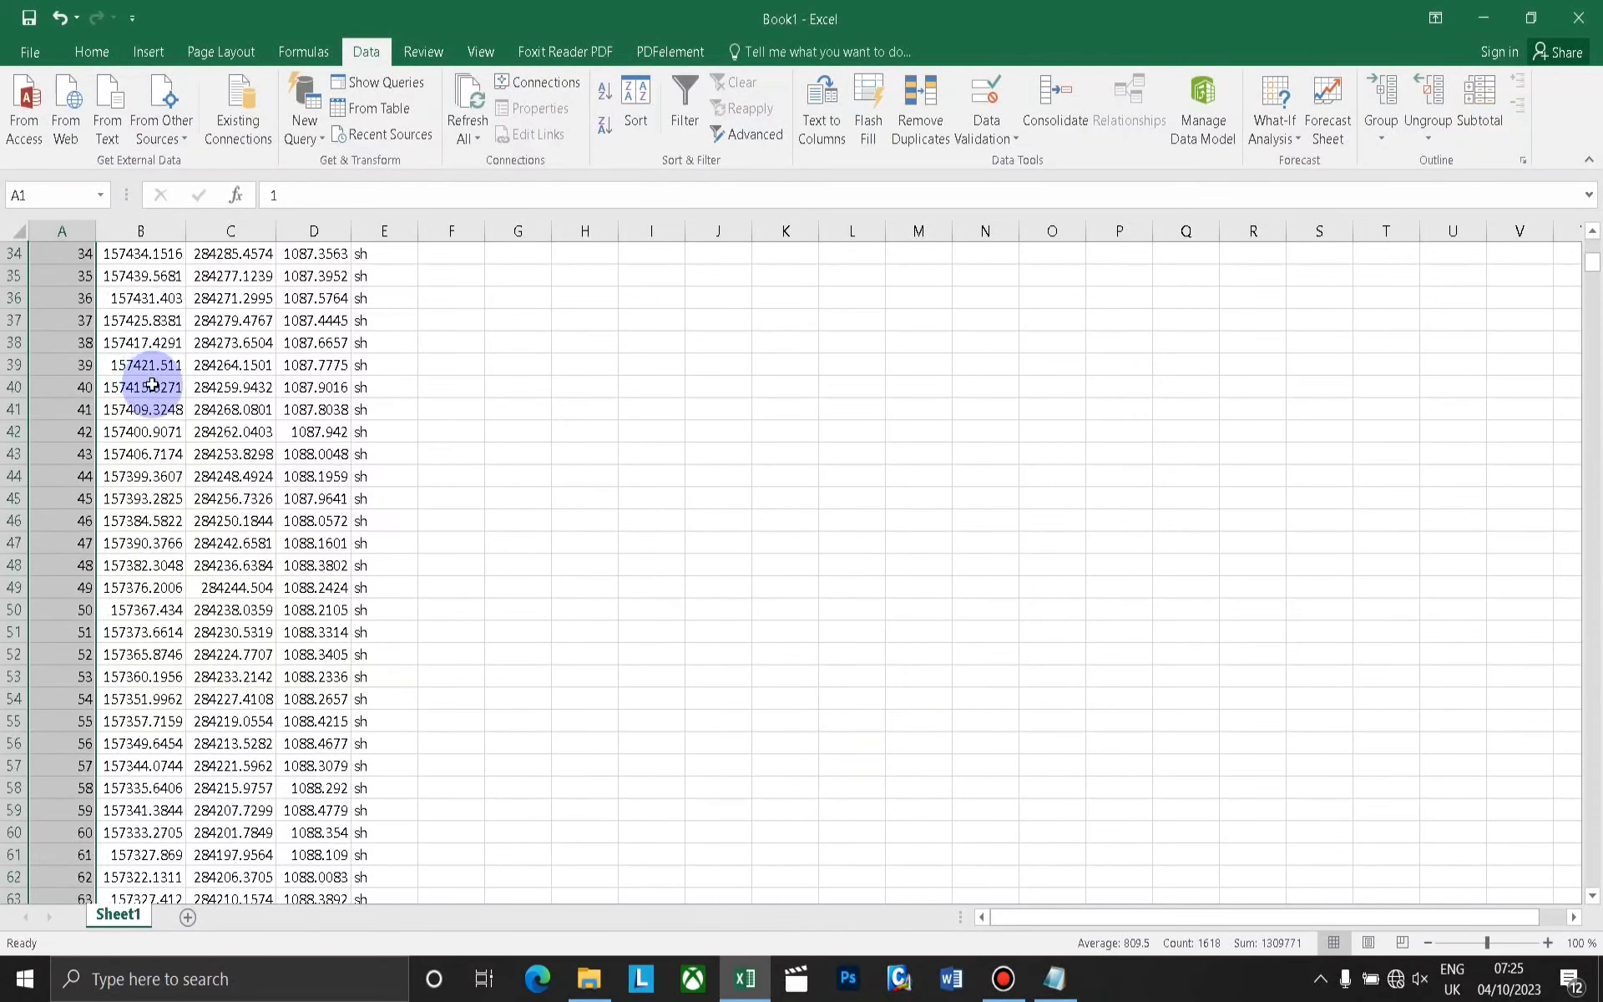
pyautogui.scroll(16, 157, 389)
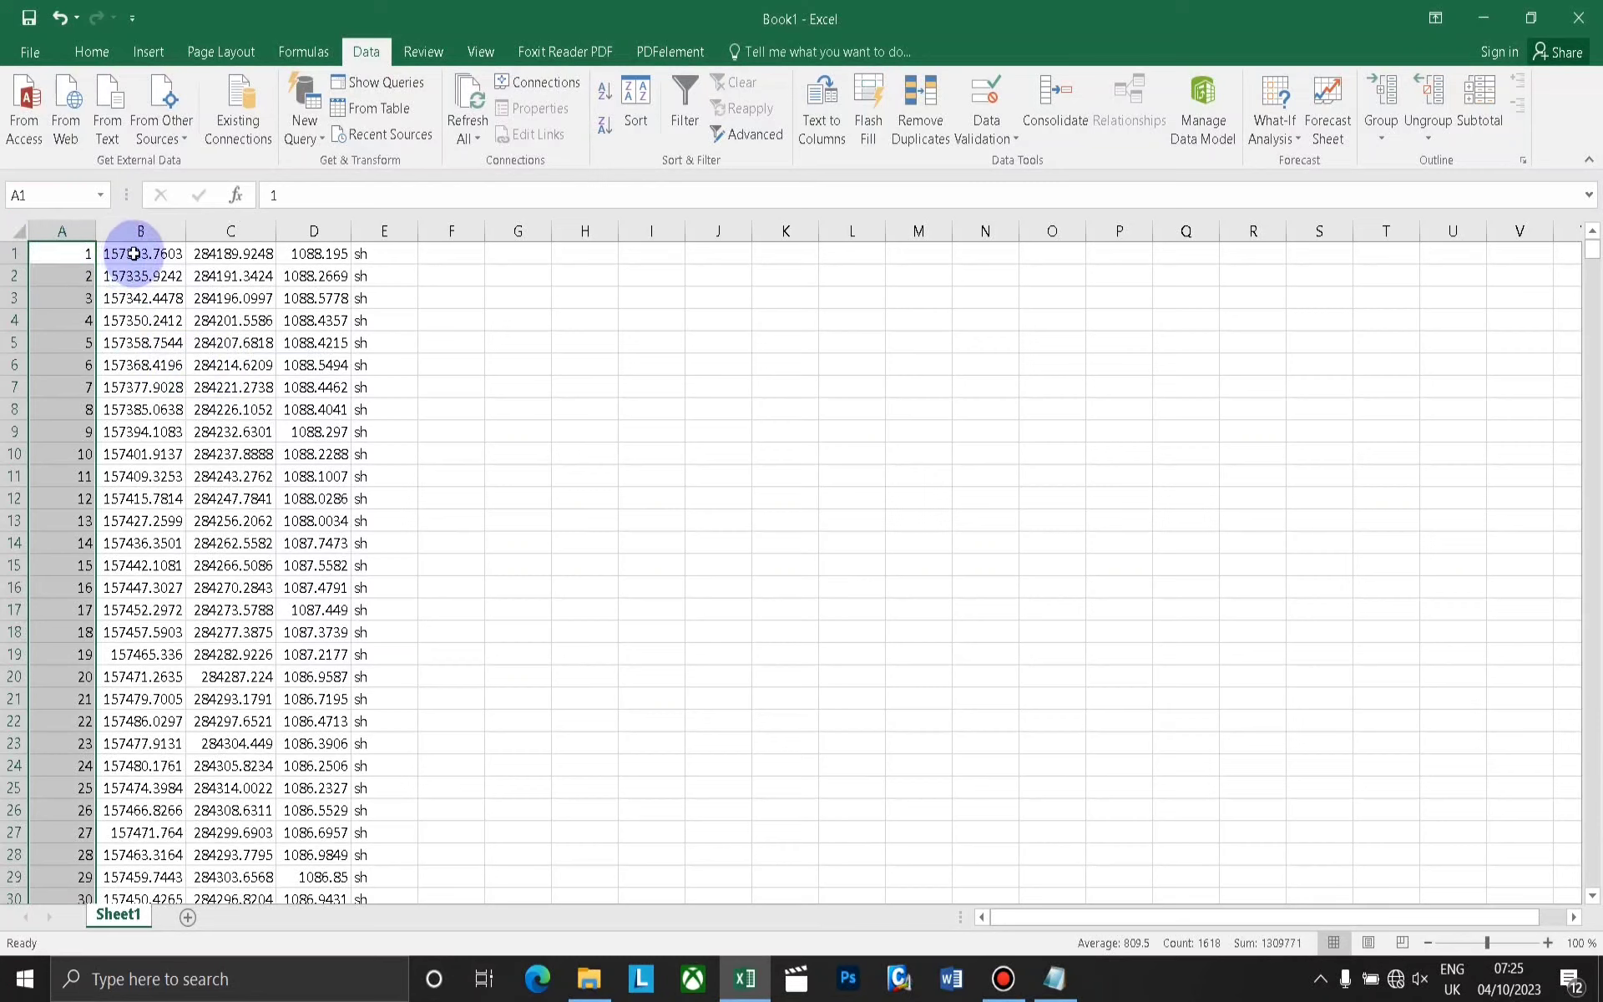
pyautogui.click(309, 256)
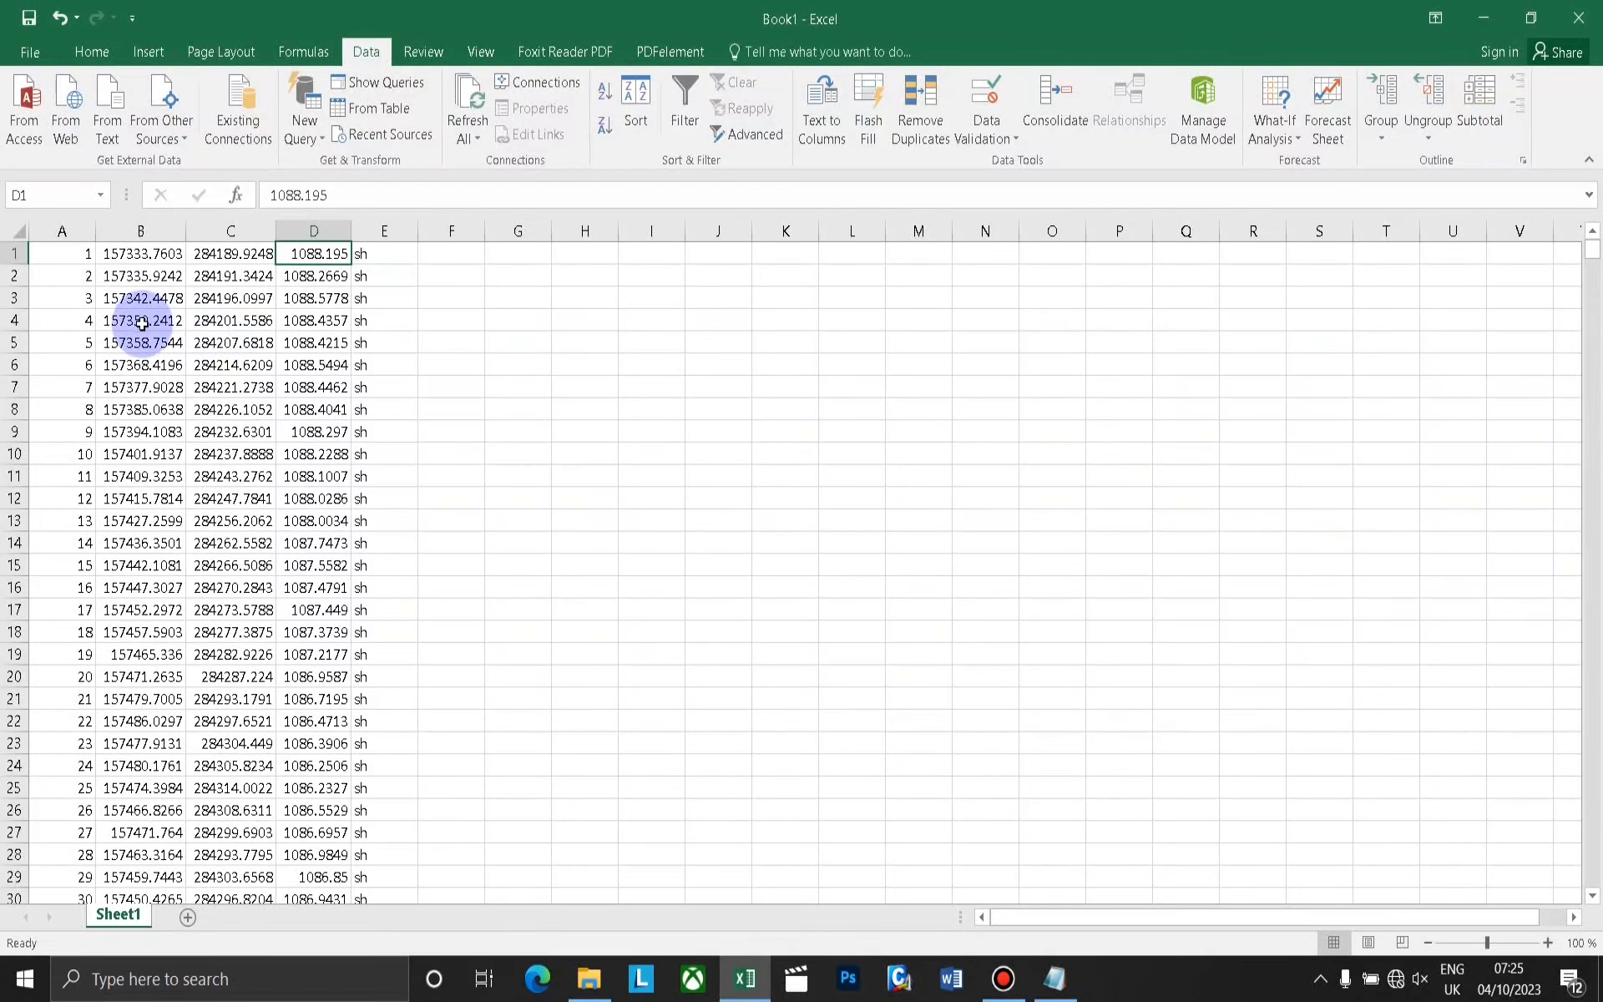
# Start saving the workbook under a new name and go to the PART BB folder on New Volume (E:).
pyautogui.click(32, 54)
pyautogui.click(47, 259)
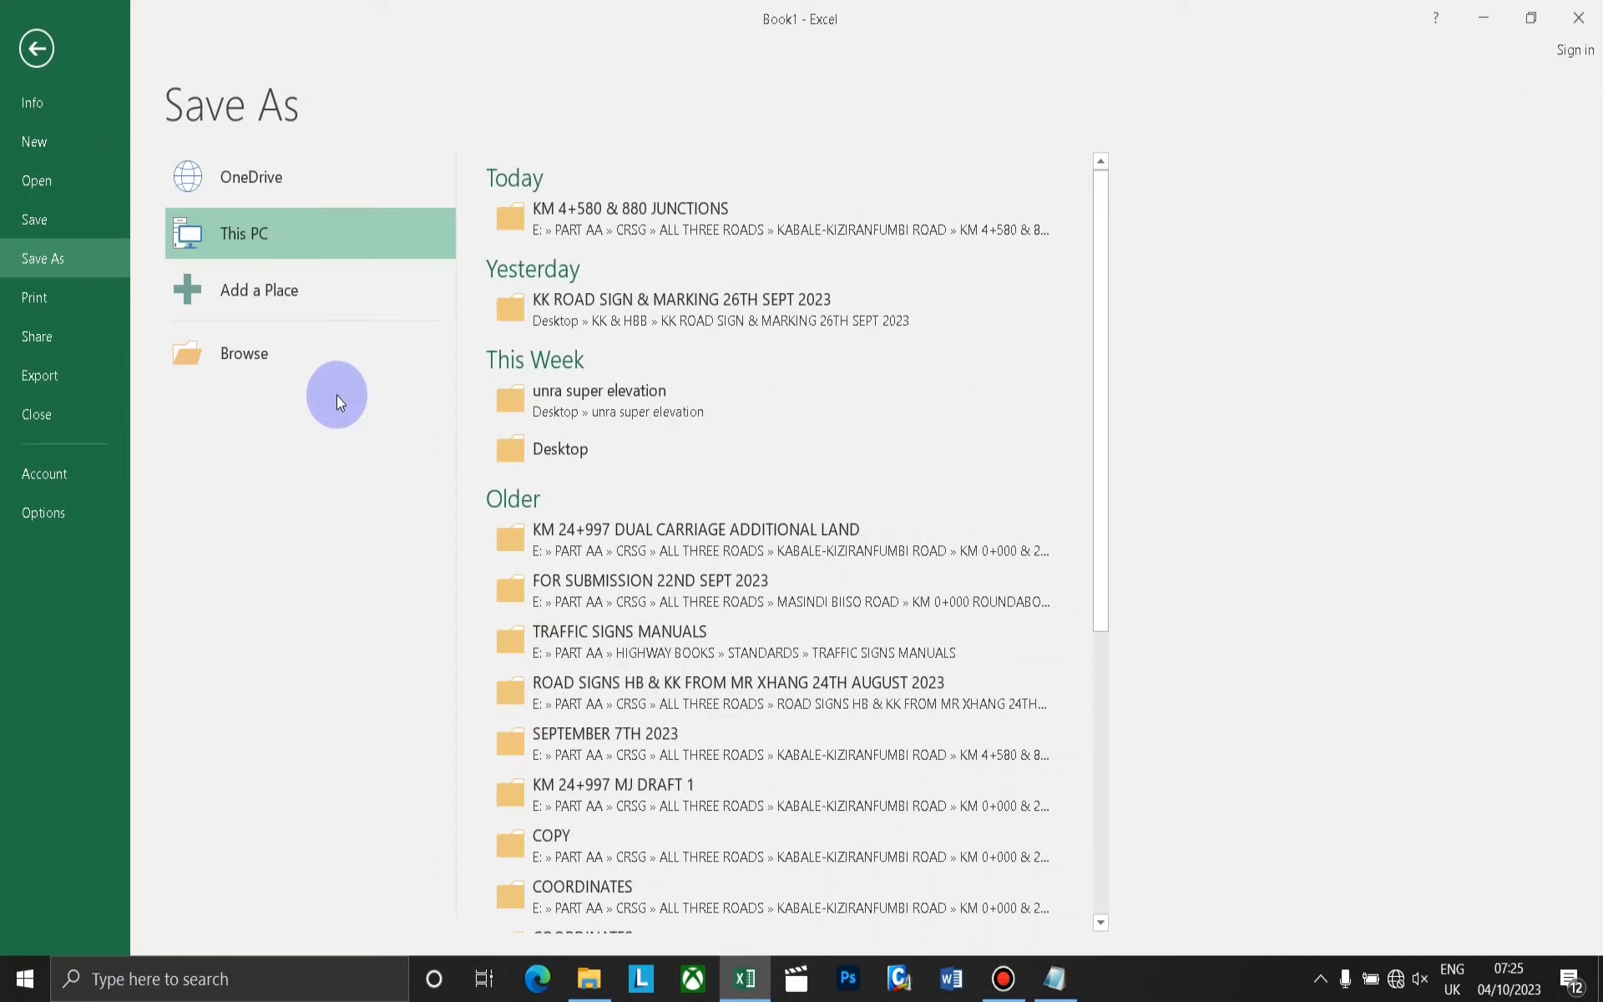
pyautogui.click(321, 371)
pyautogui.moveTo(158, 297); pyautogui.dragTo(154, 355)
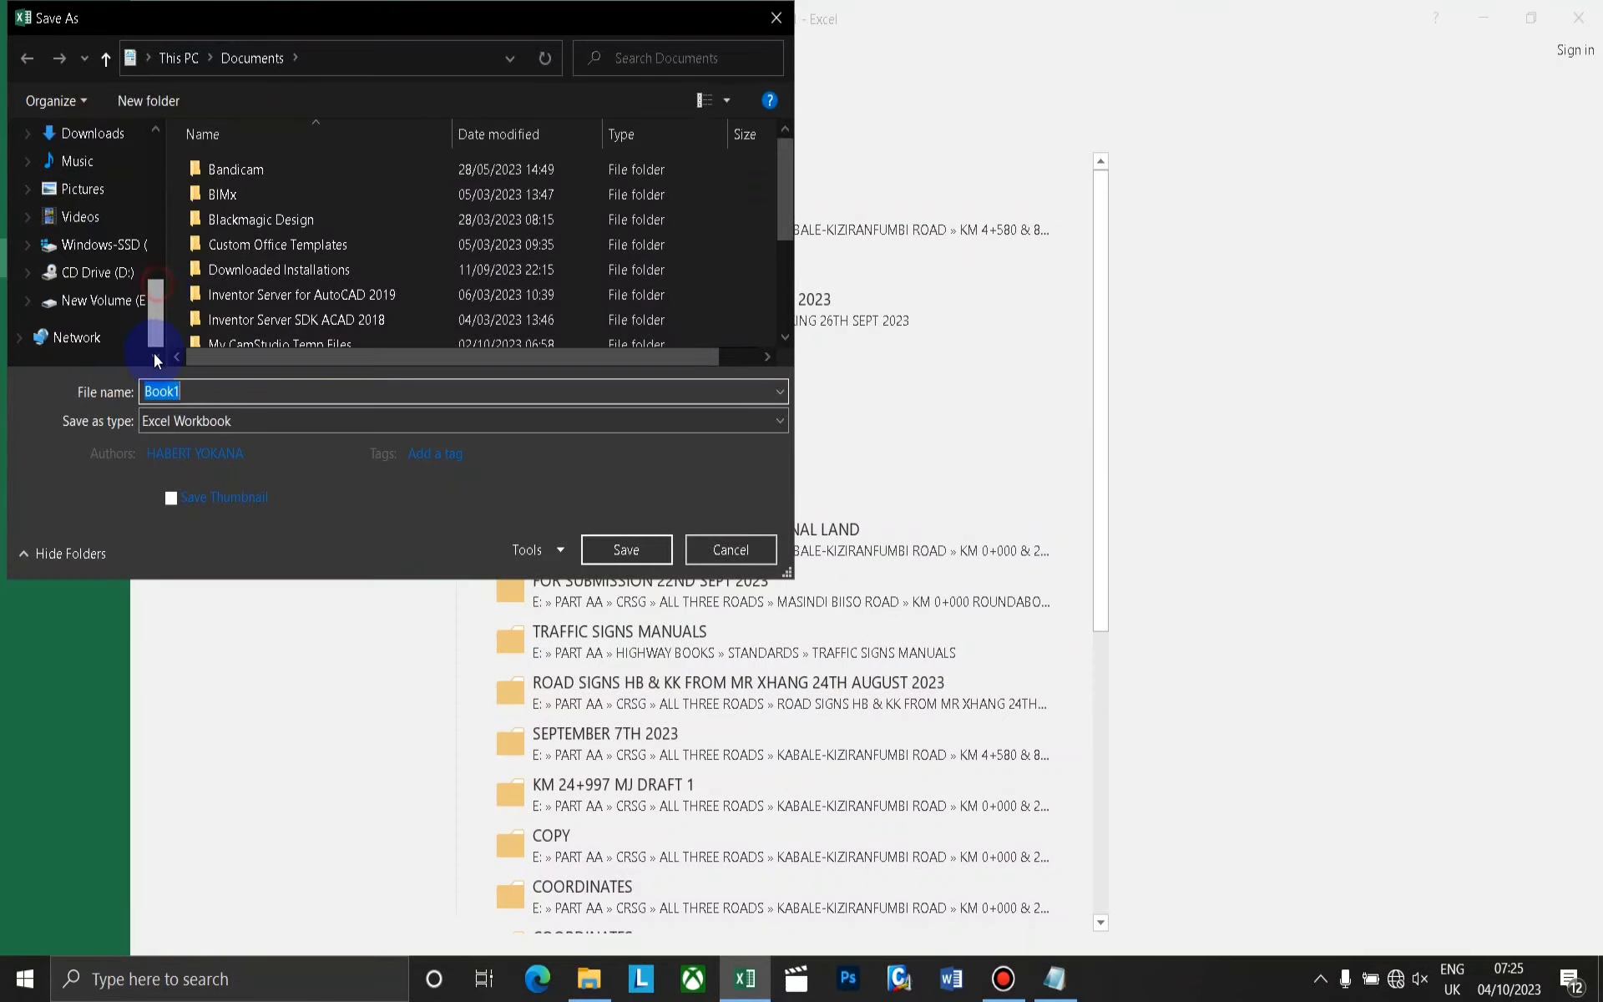
pyautogui.click(120, 311)
pyautogui.doubleClick(266, 197)
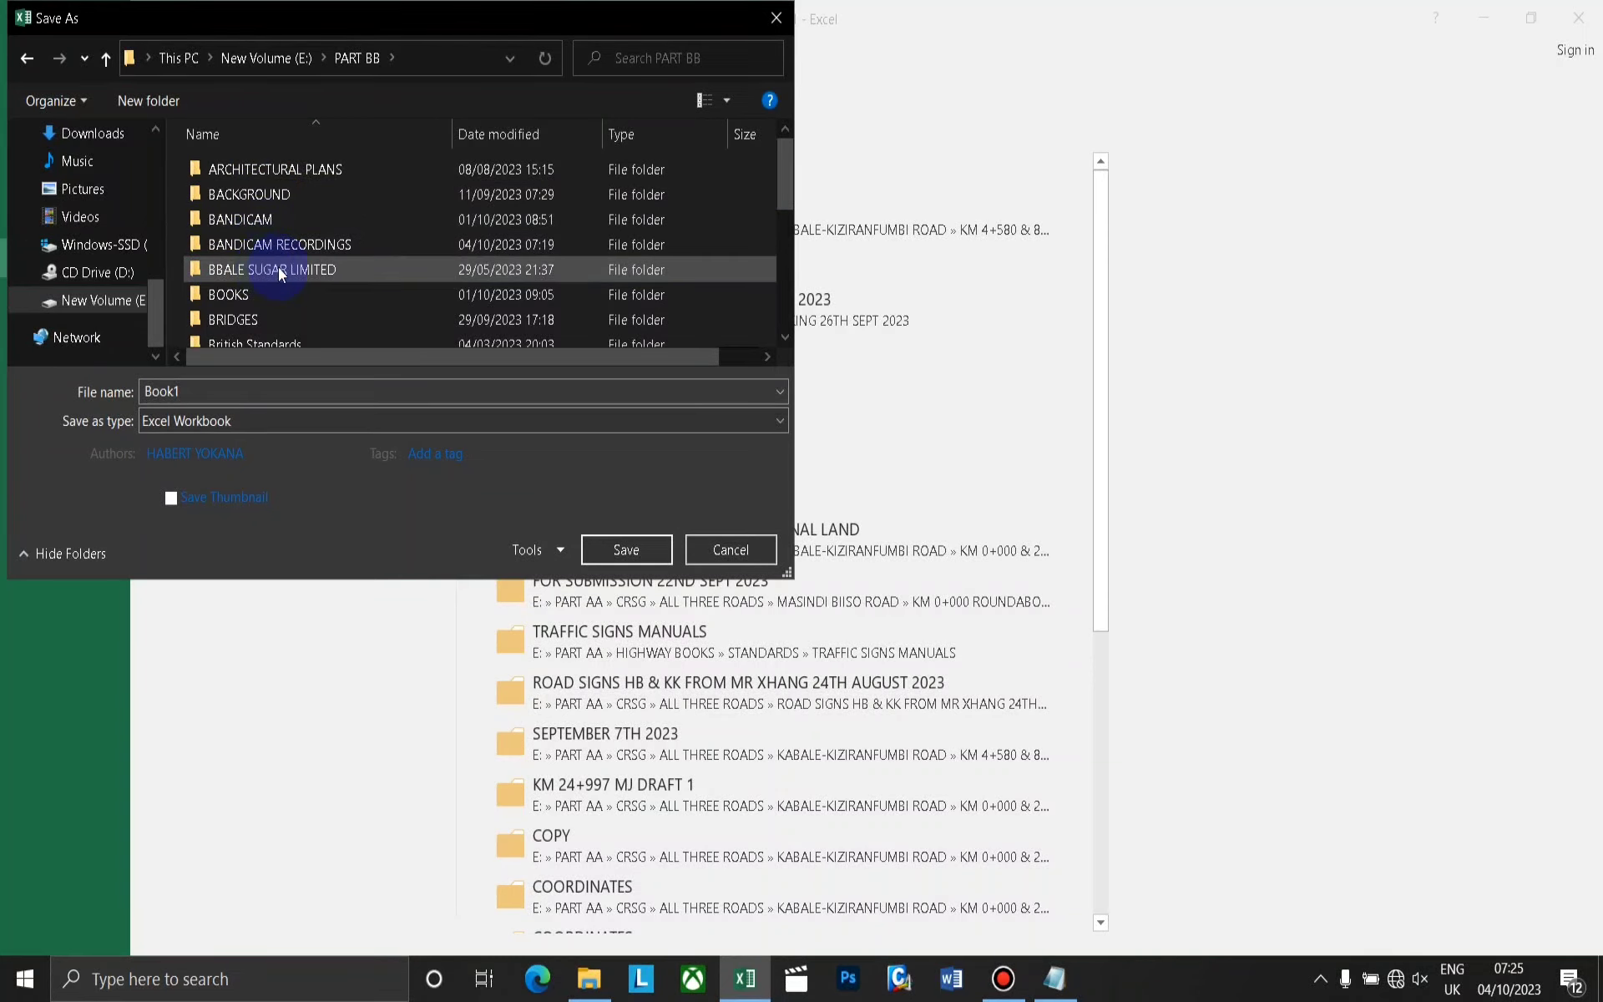
# Create a new folder named TUTORIAL inside PART BB and open it as the save location.
pyautogui.rightClick(294, 285)
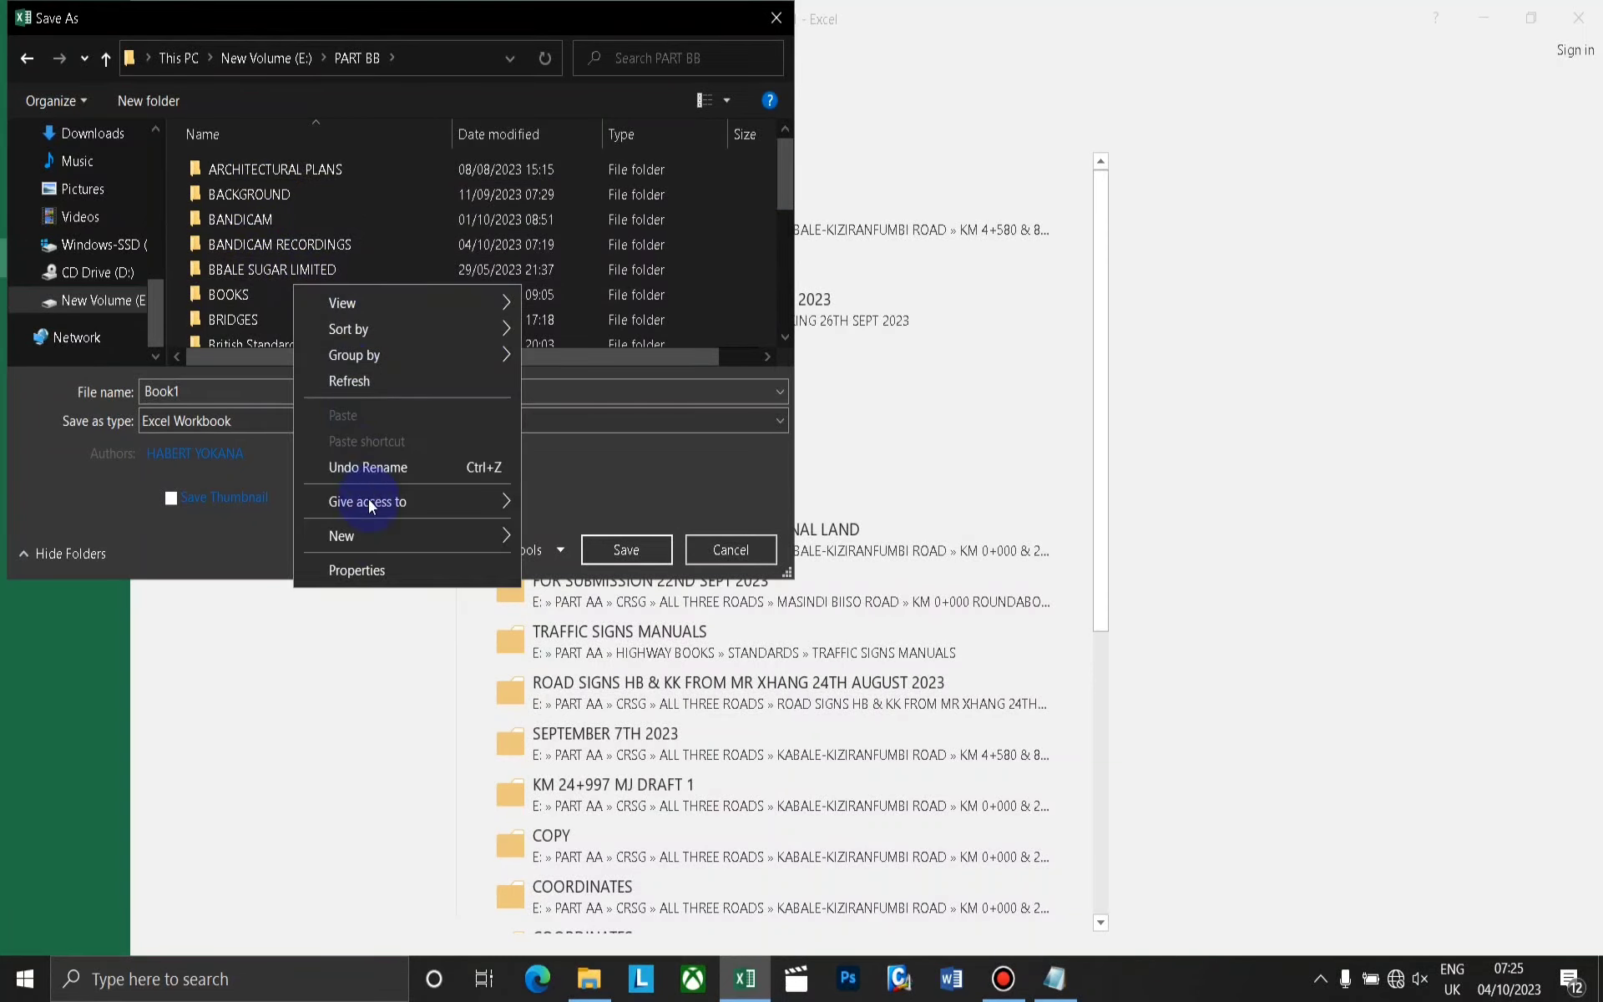
pyautogui.moveTo(501, 536)
pyautogui.click(598, 542)
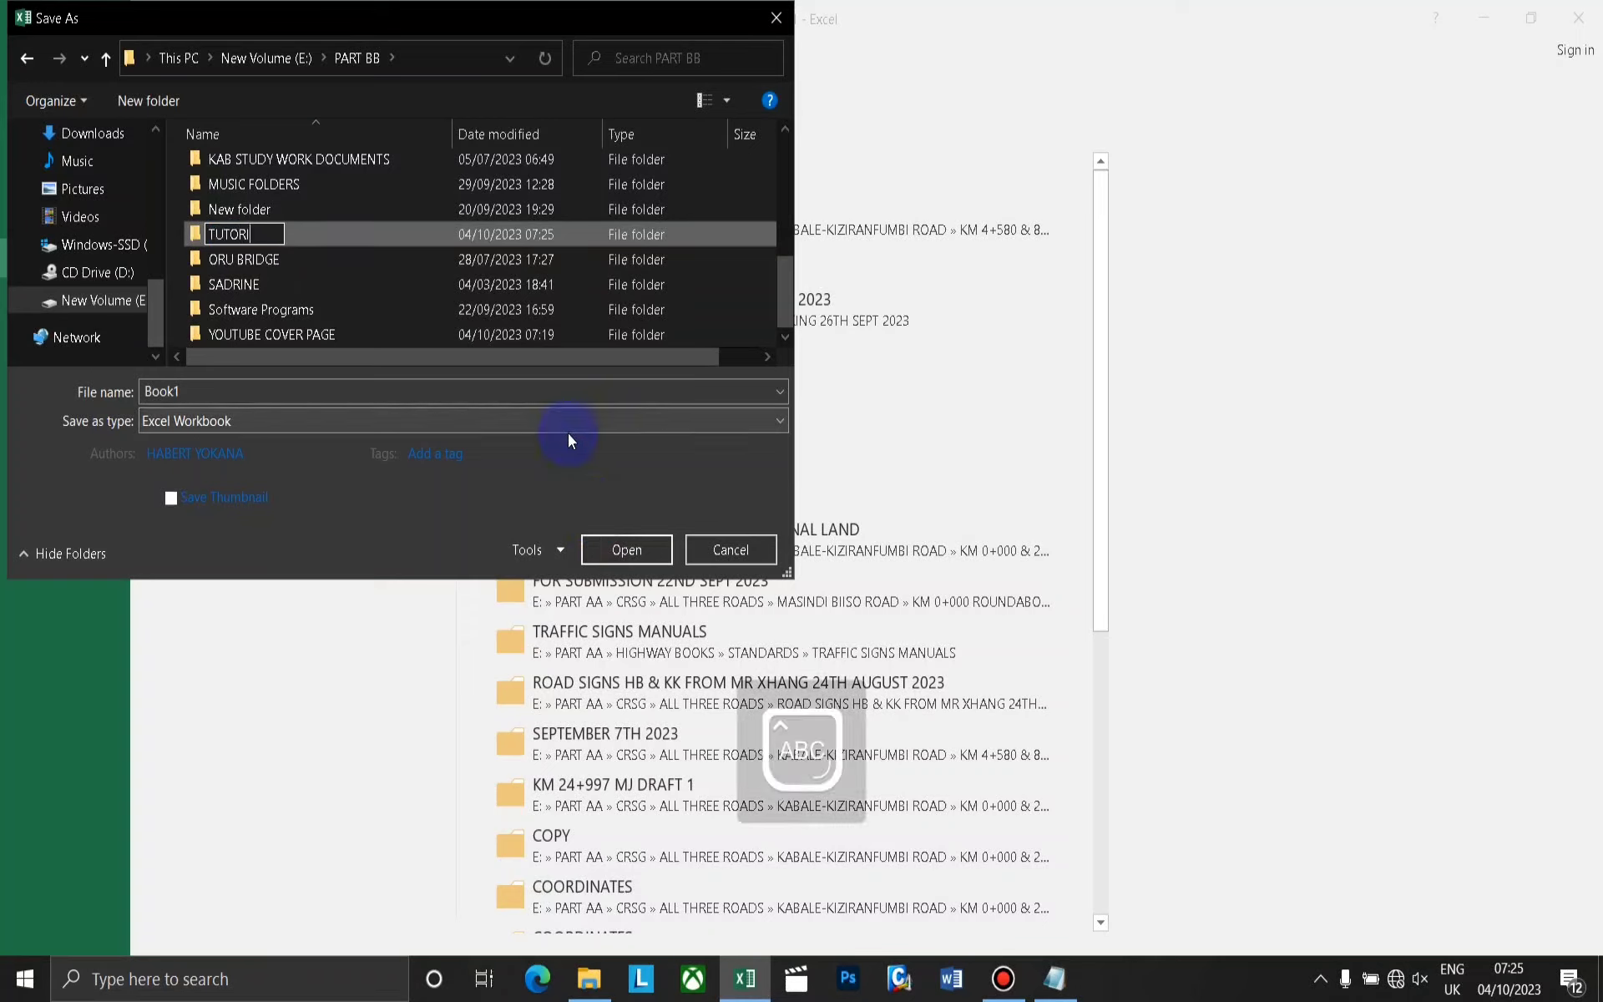
pyautogui.write('TUTORIAL')
pyautogui.press('Return')
pyautogui.press('Return')
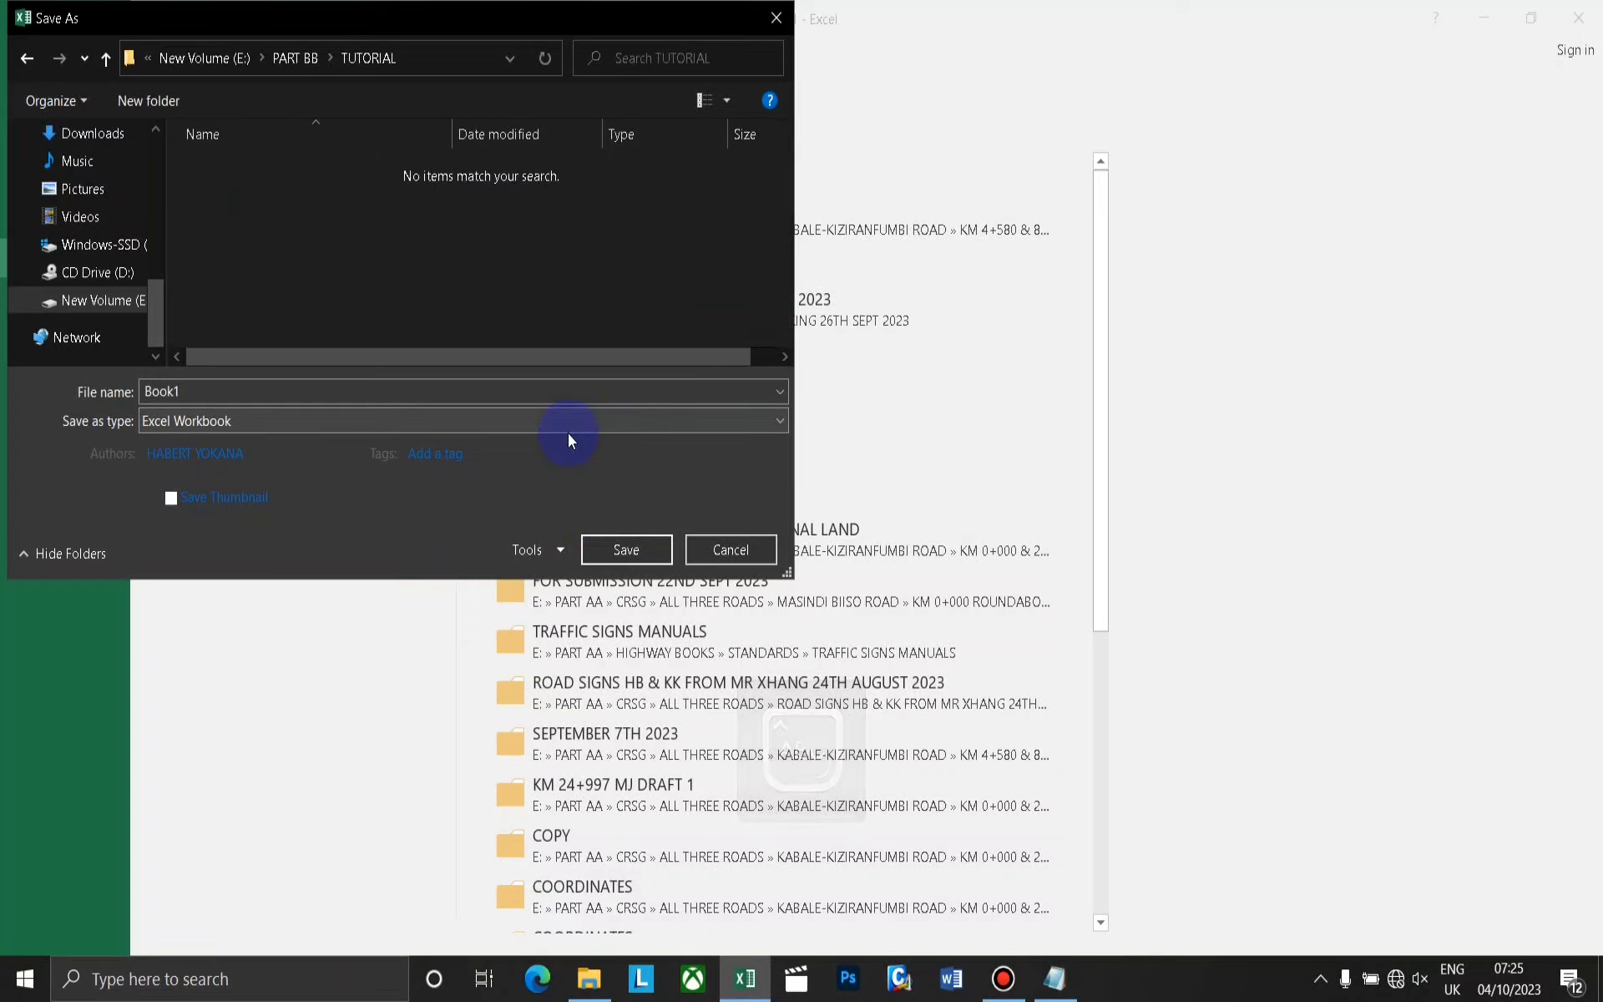
# Save the workbook as SORTED DATA CSV in CSV (Comma delimited) format and keep using that format.
pyautogui.click(243, 430)
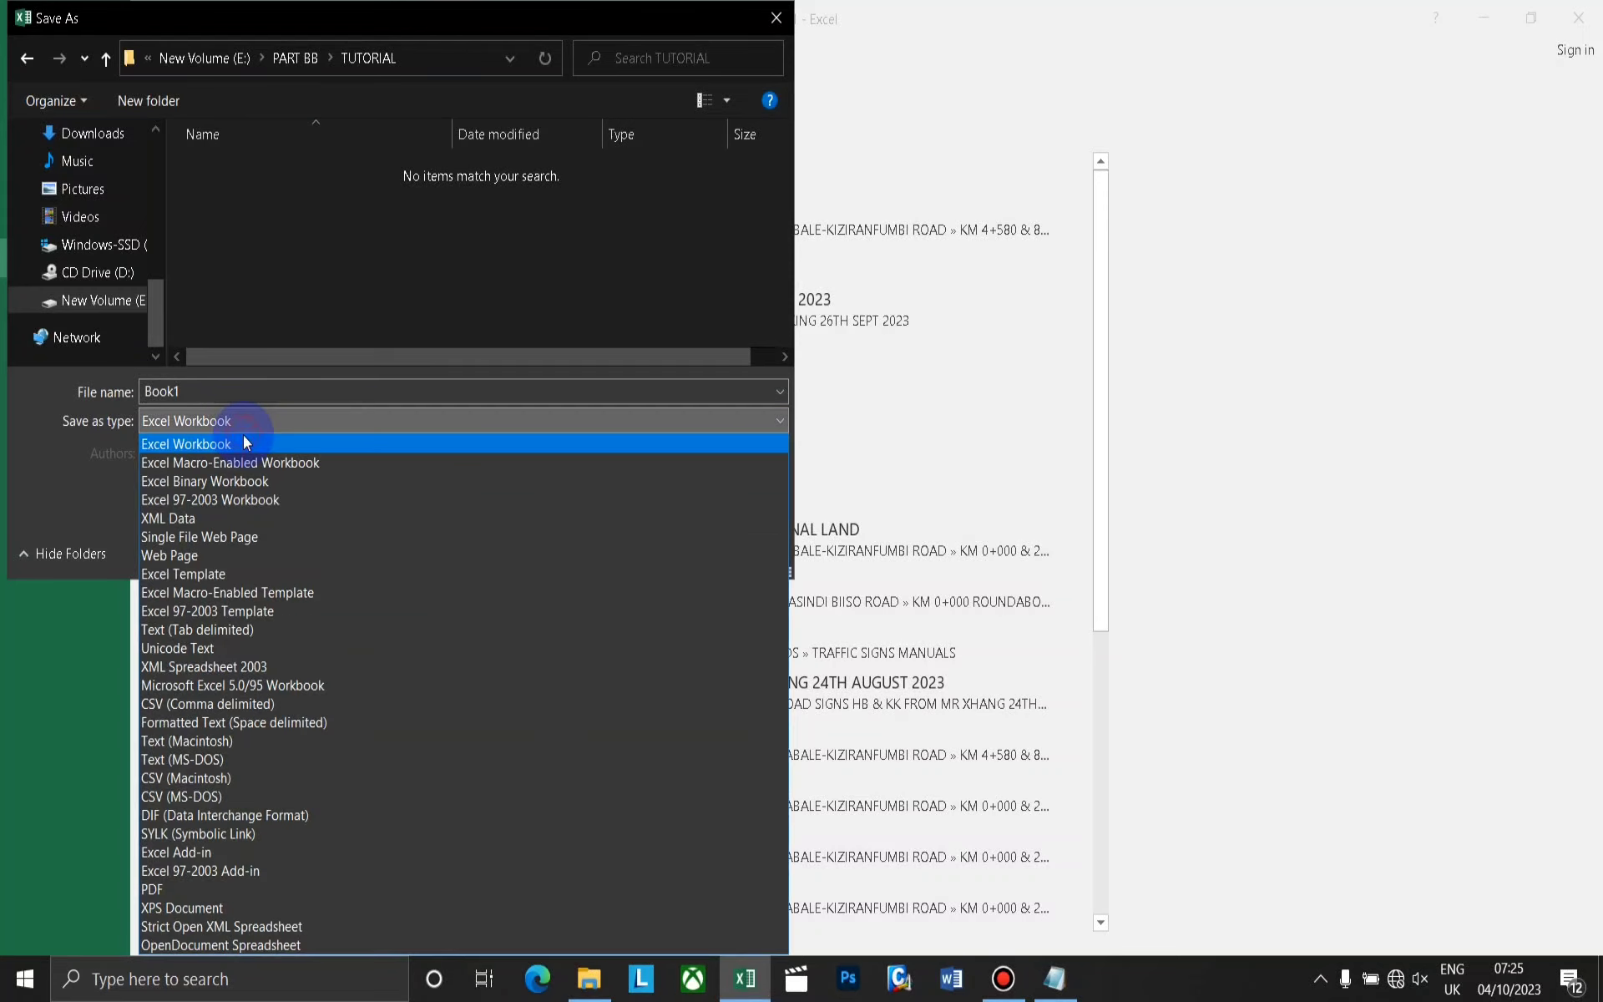
pyautogui.click(224, 710)
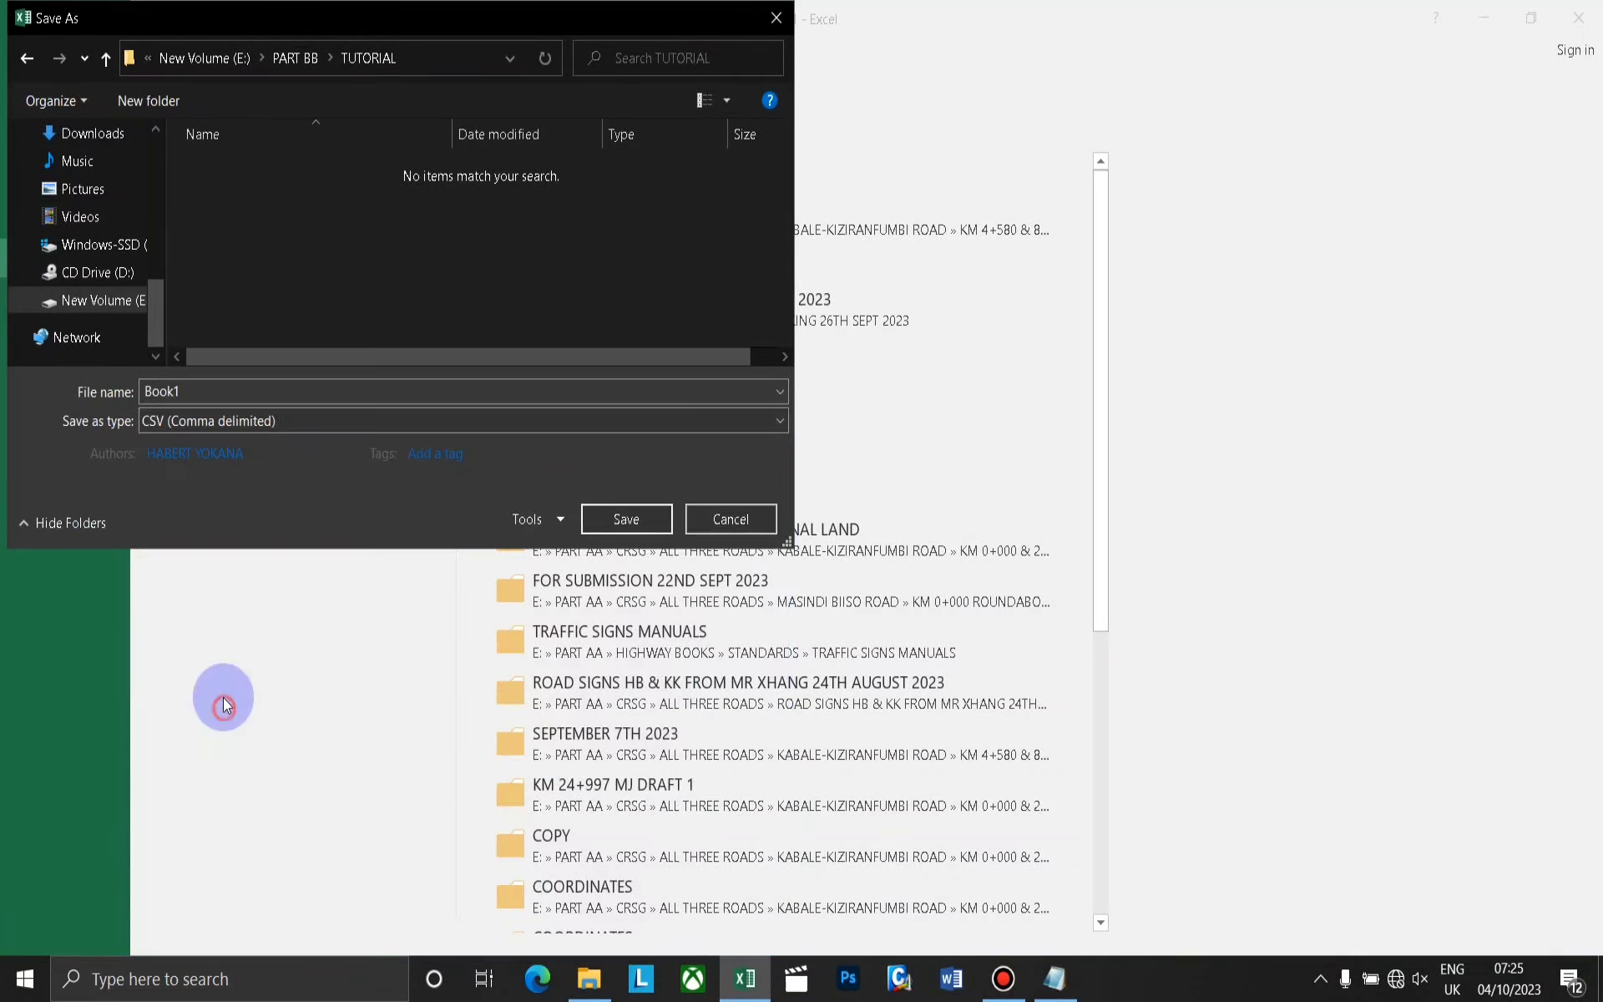
pyautogui.doubleClick(180, 393)
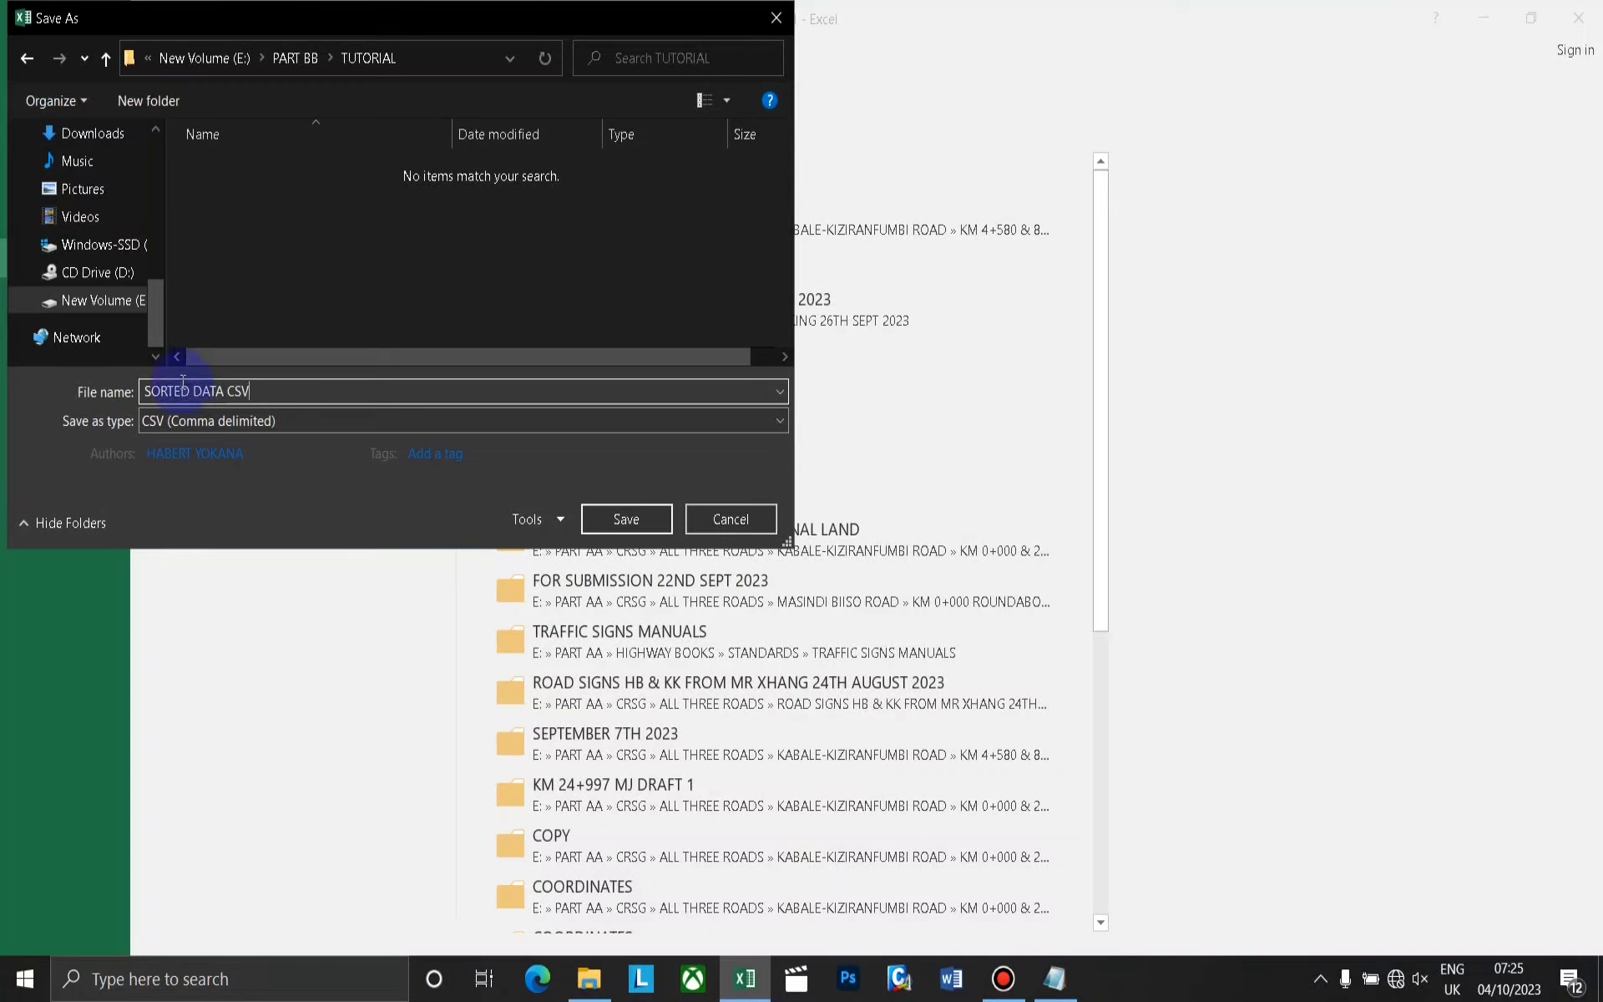
pyautogui.click(613, 519)
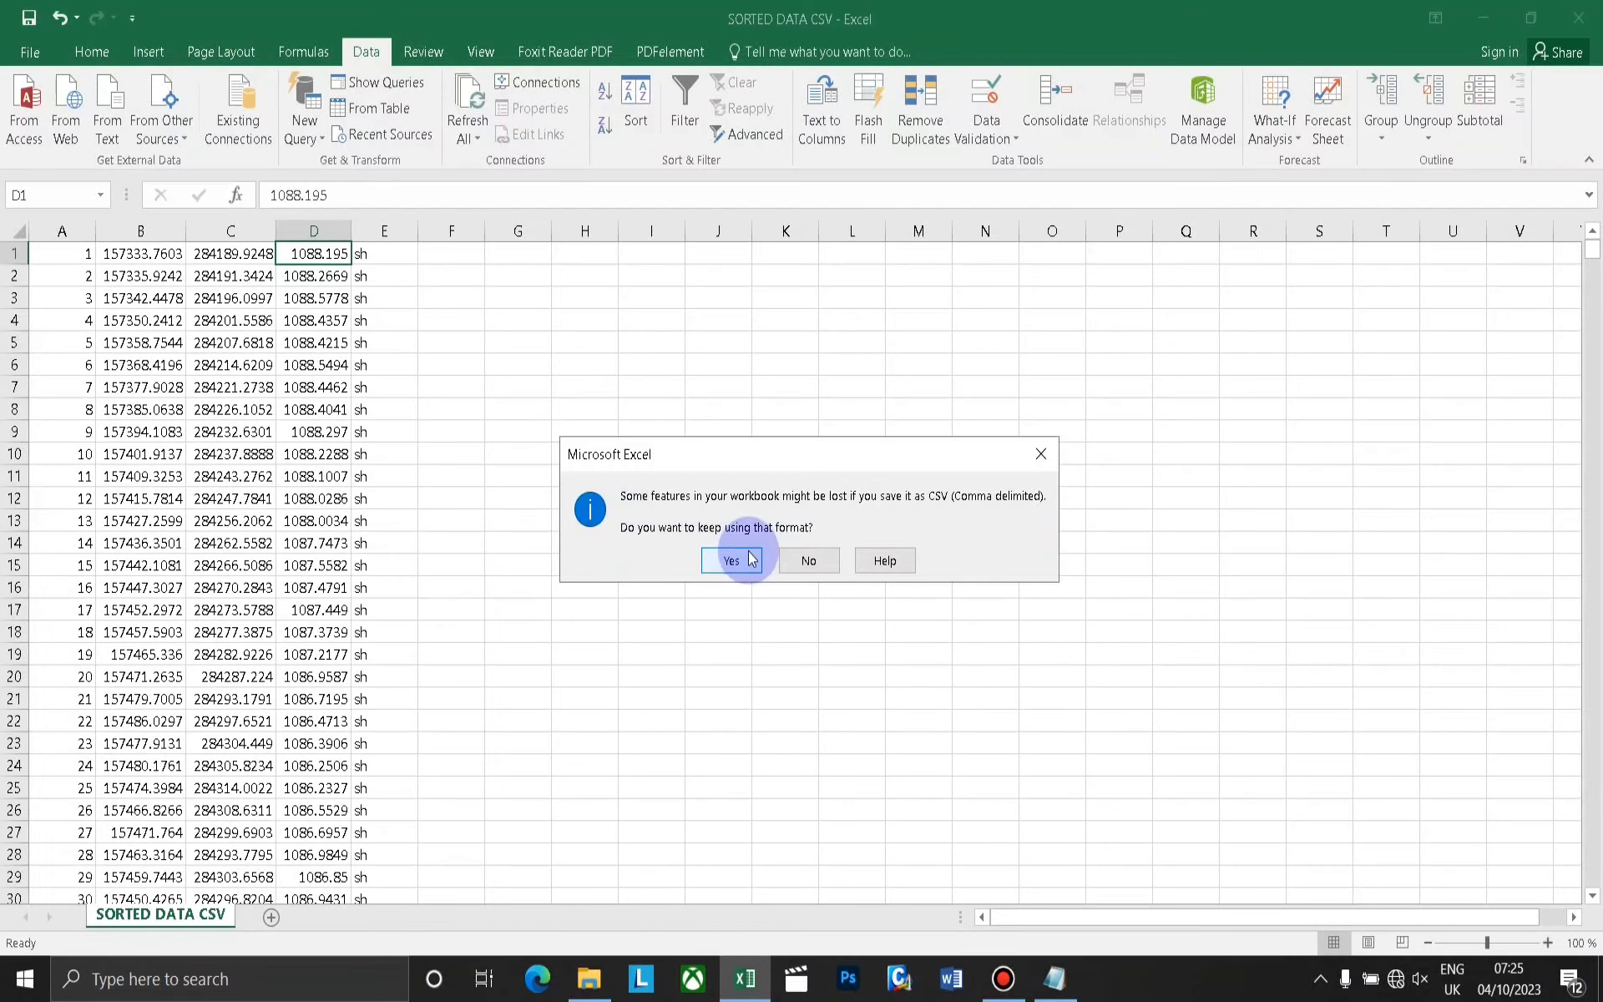
pyautogui.click(750, 559)
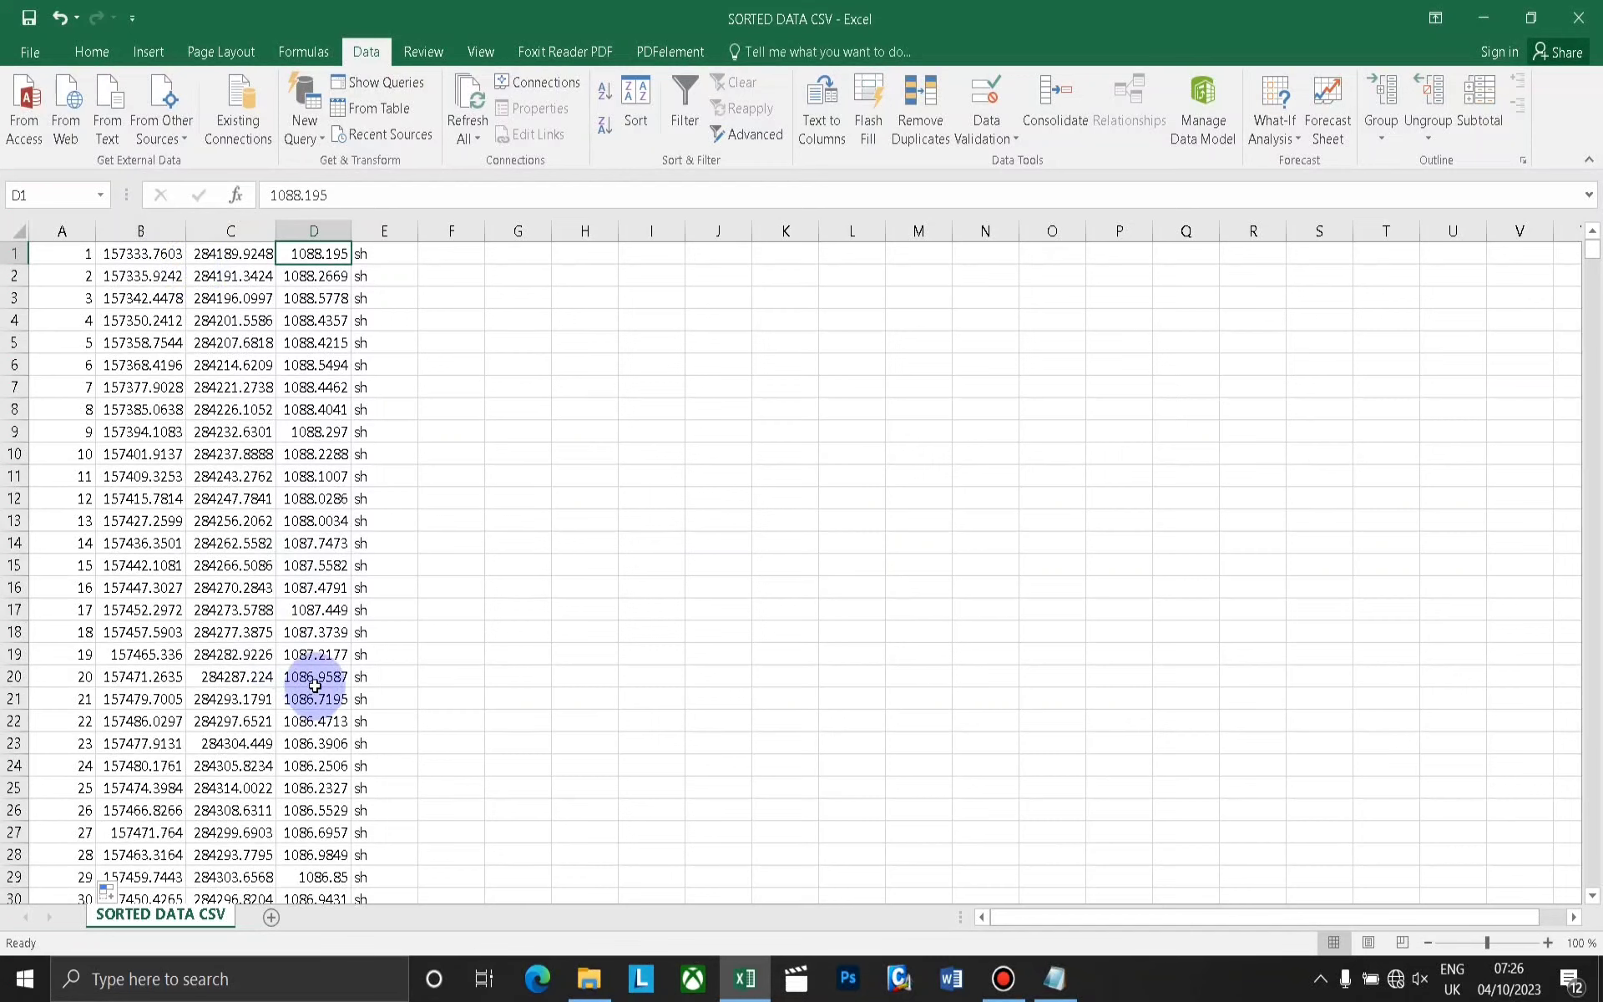
# Close the workbook, saving its changes again in CSV (Comma delimited) format, and minimize the File Explorer window.
pyautogui.scroll(-20, 269, 578)
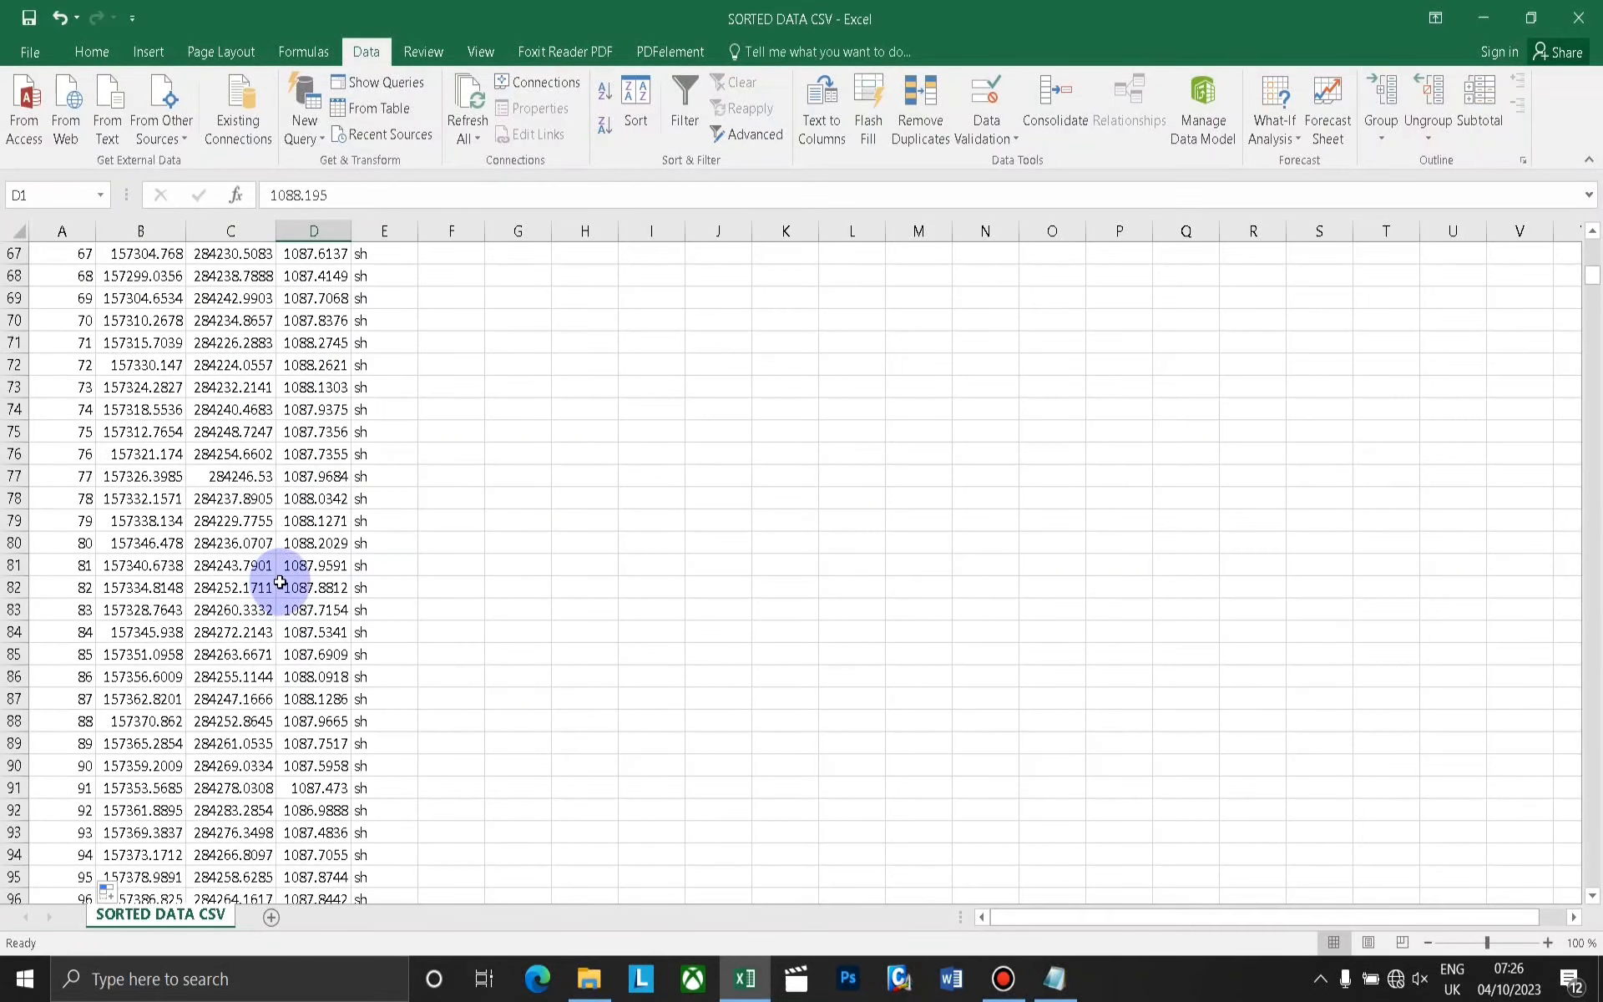
pyautogui.scroll(-10, 308, 587)
pyautogui.scroll(9, 376, 523)
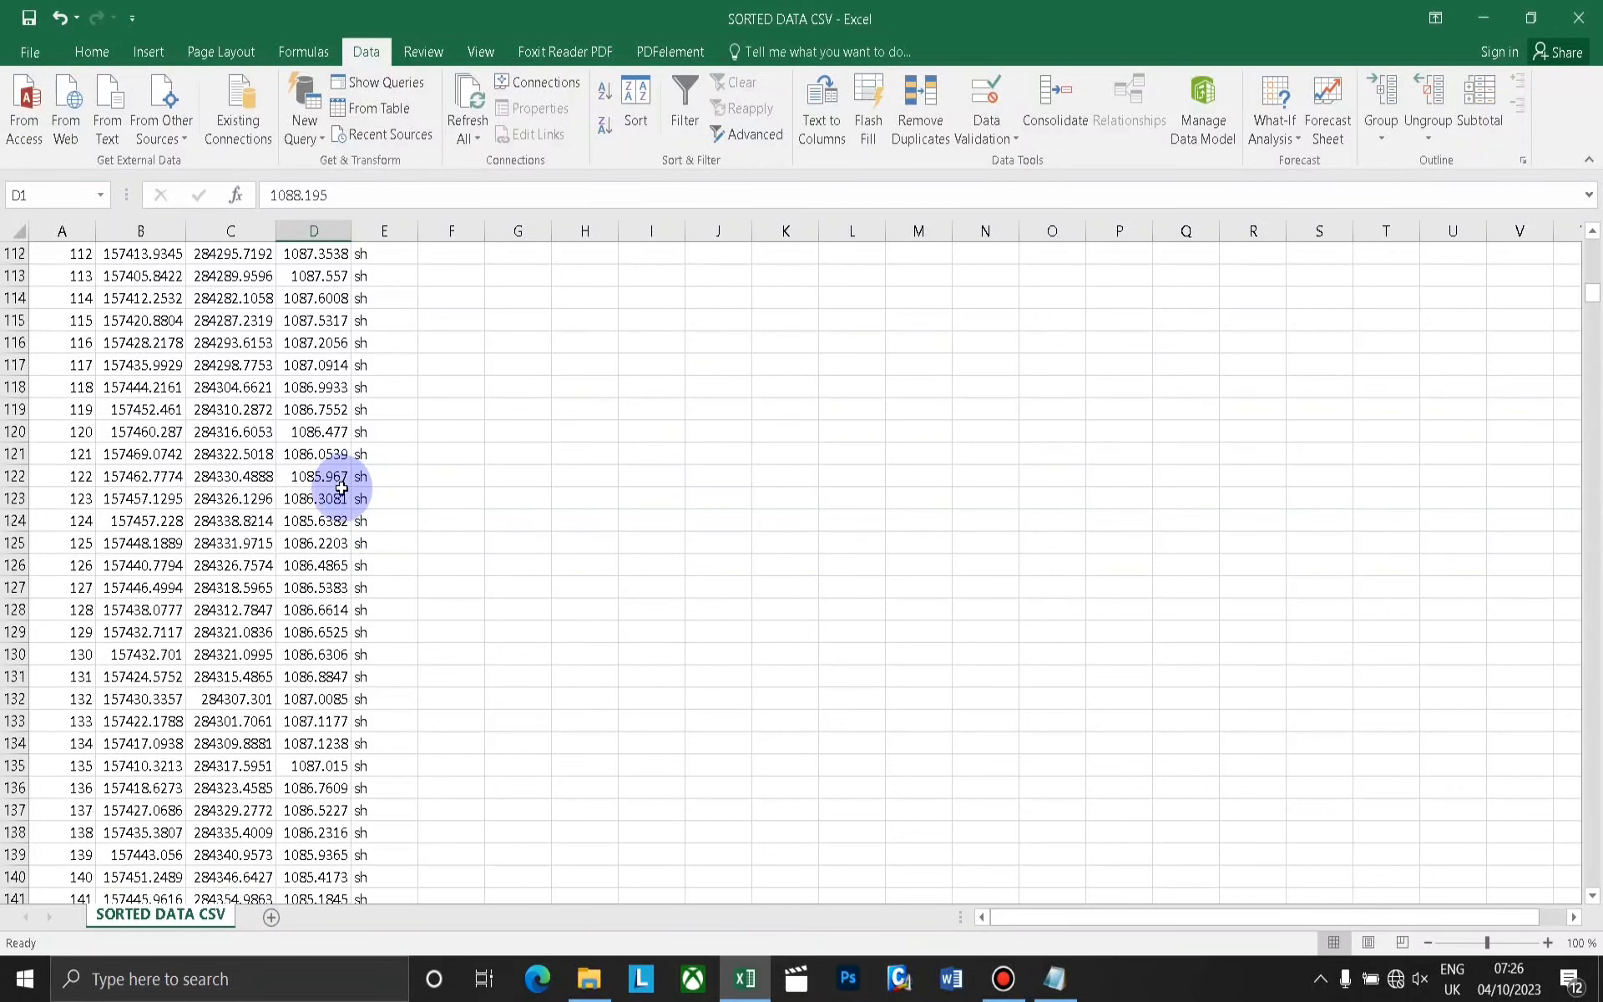
pyautogui.scroll(13, 339, 500)
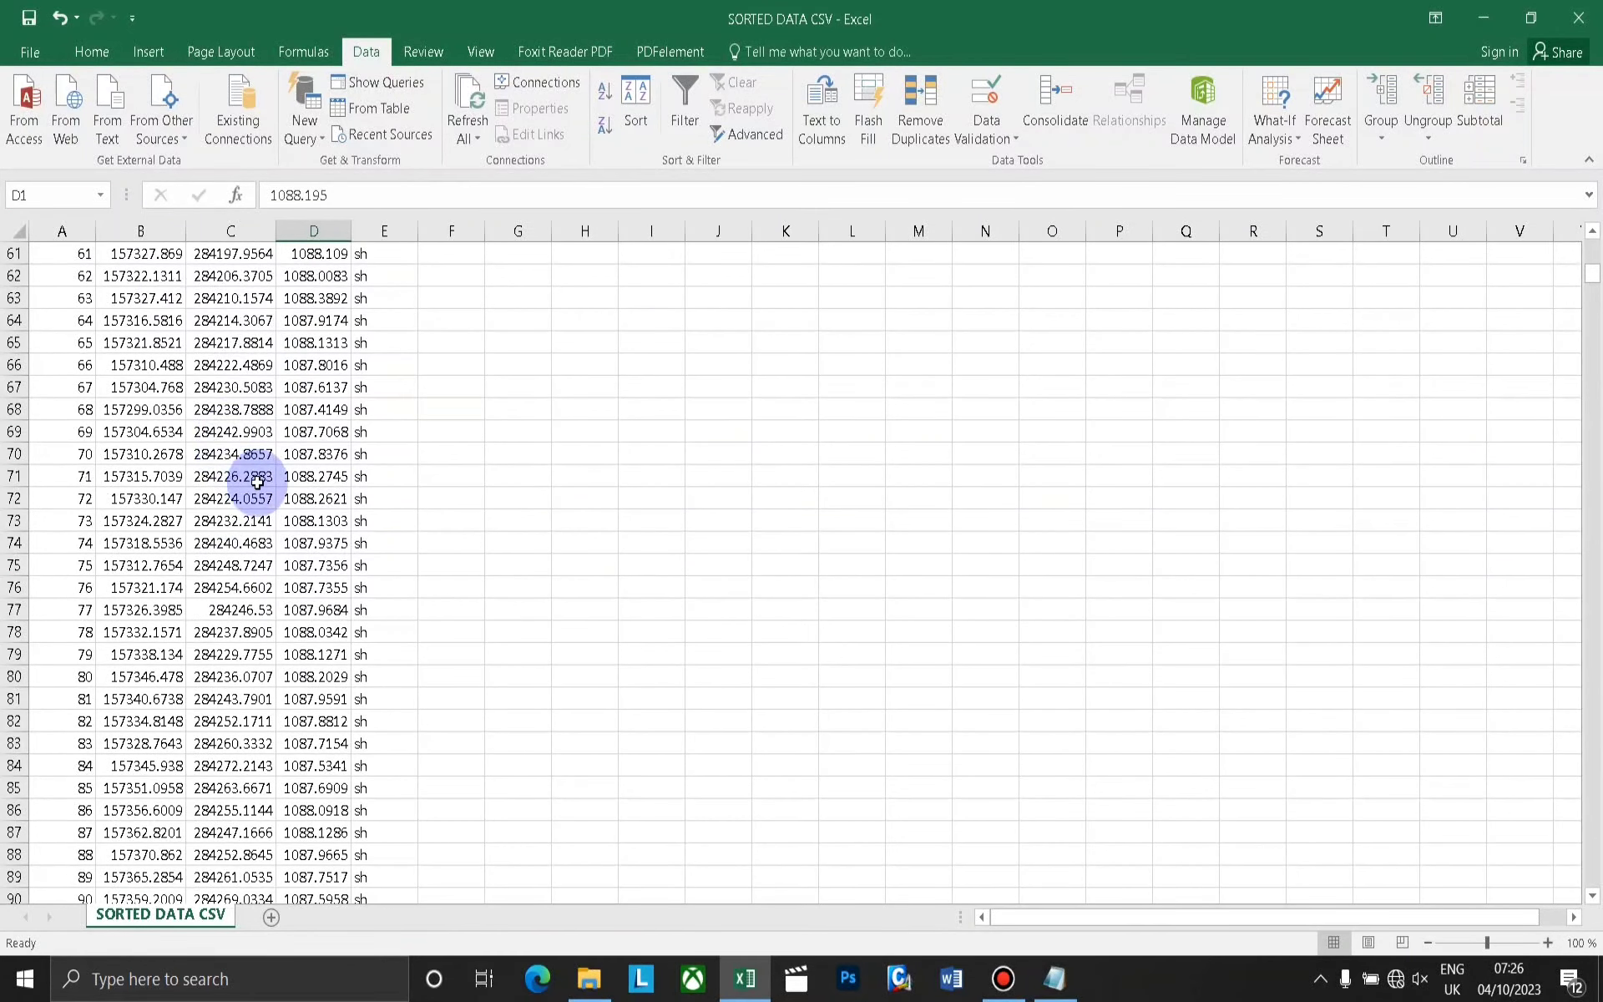
pyautogui.click(1578, 17)
pyautogui.click(717, 511)
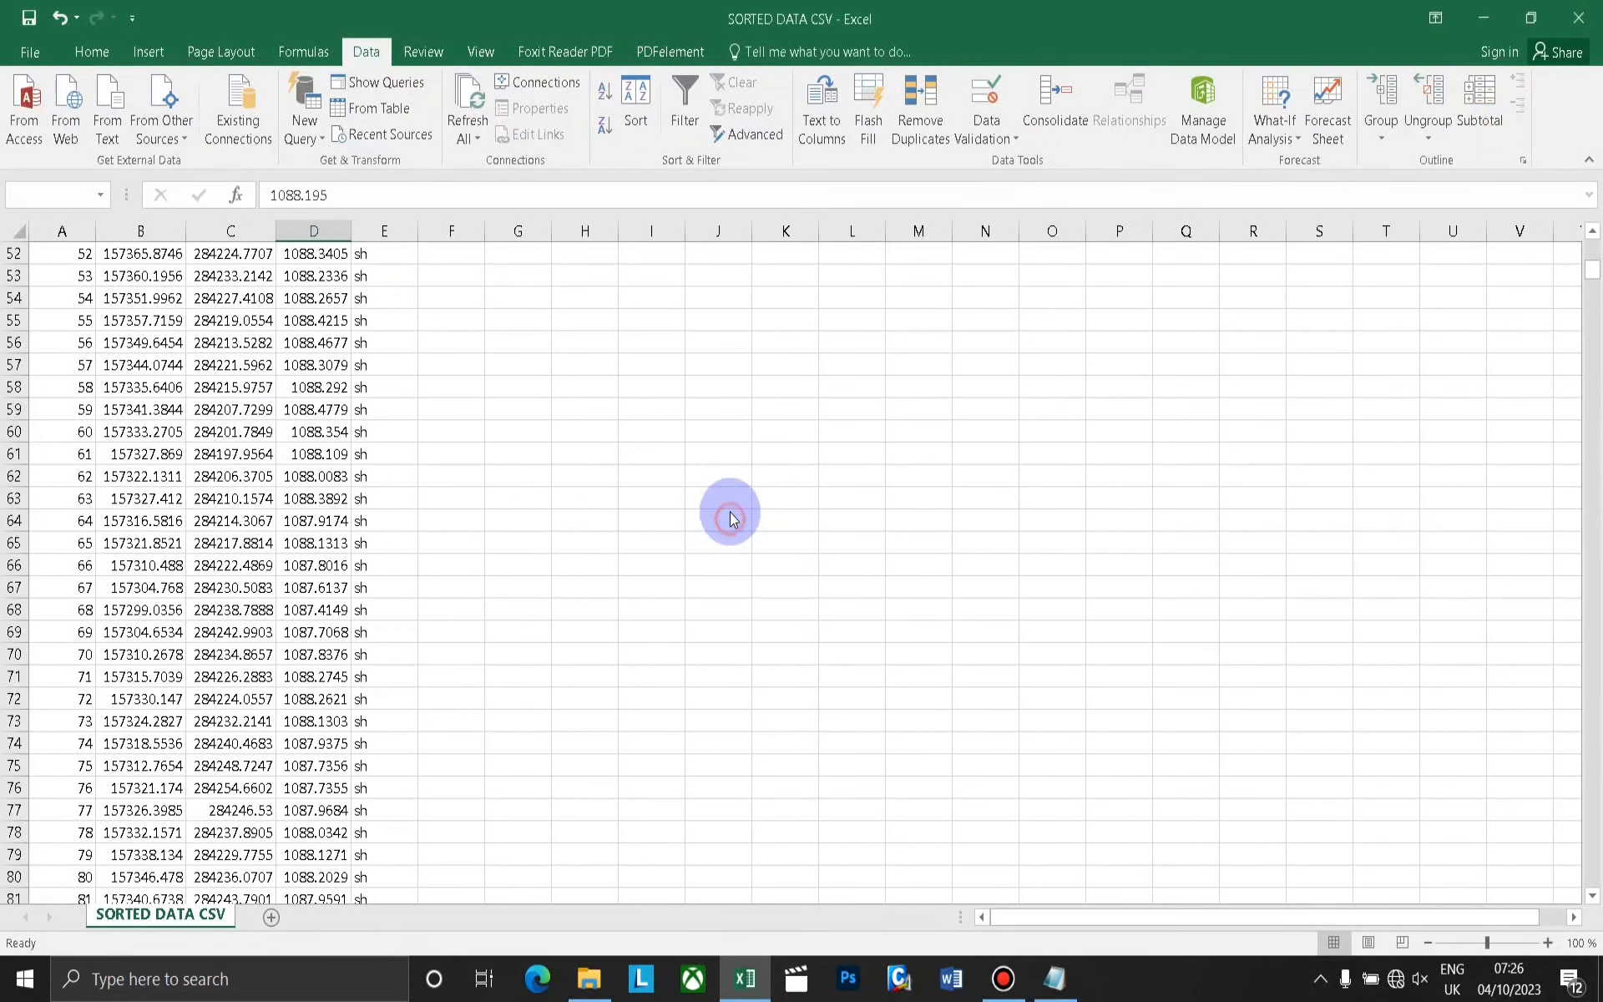
pyautogui.click(626, 519)
pyautogui.click(830, 490)
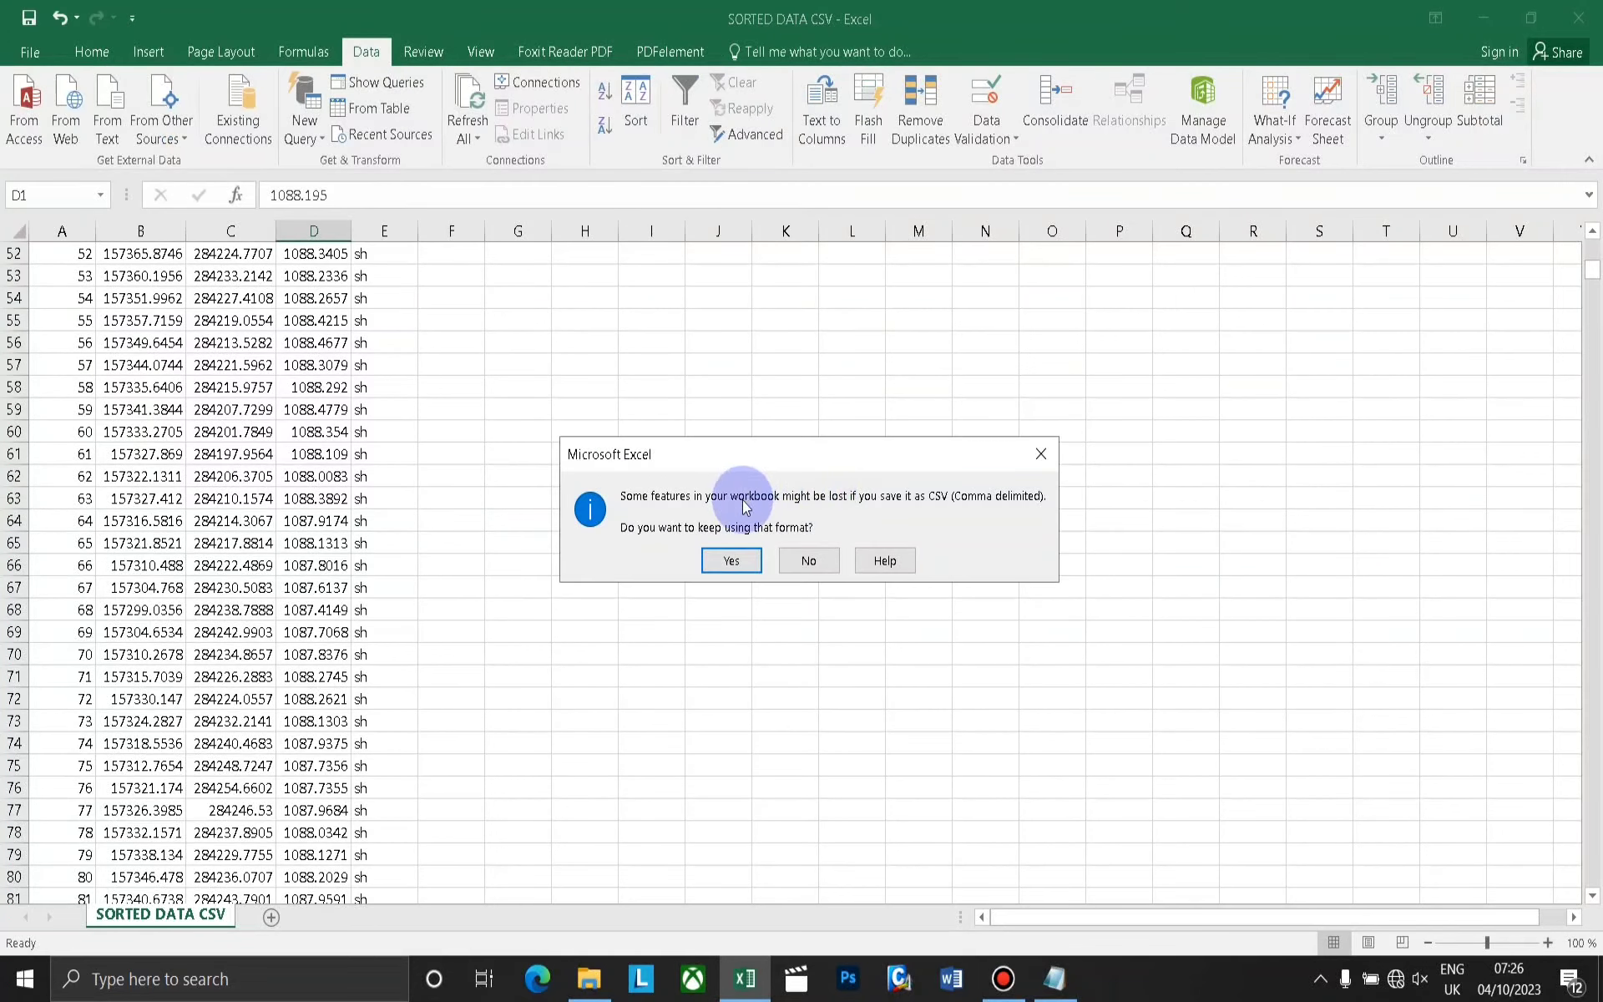
pyautogui.click(723, 555)
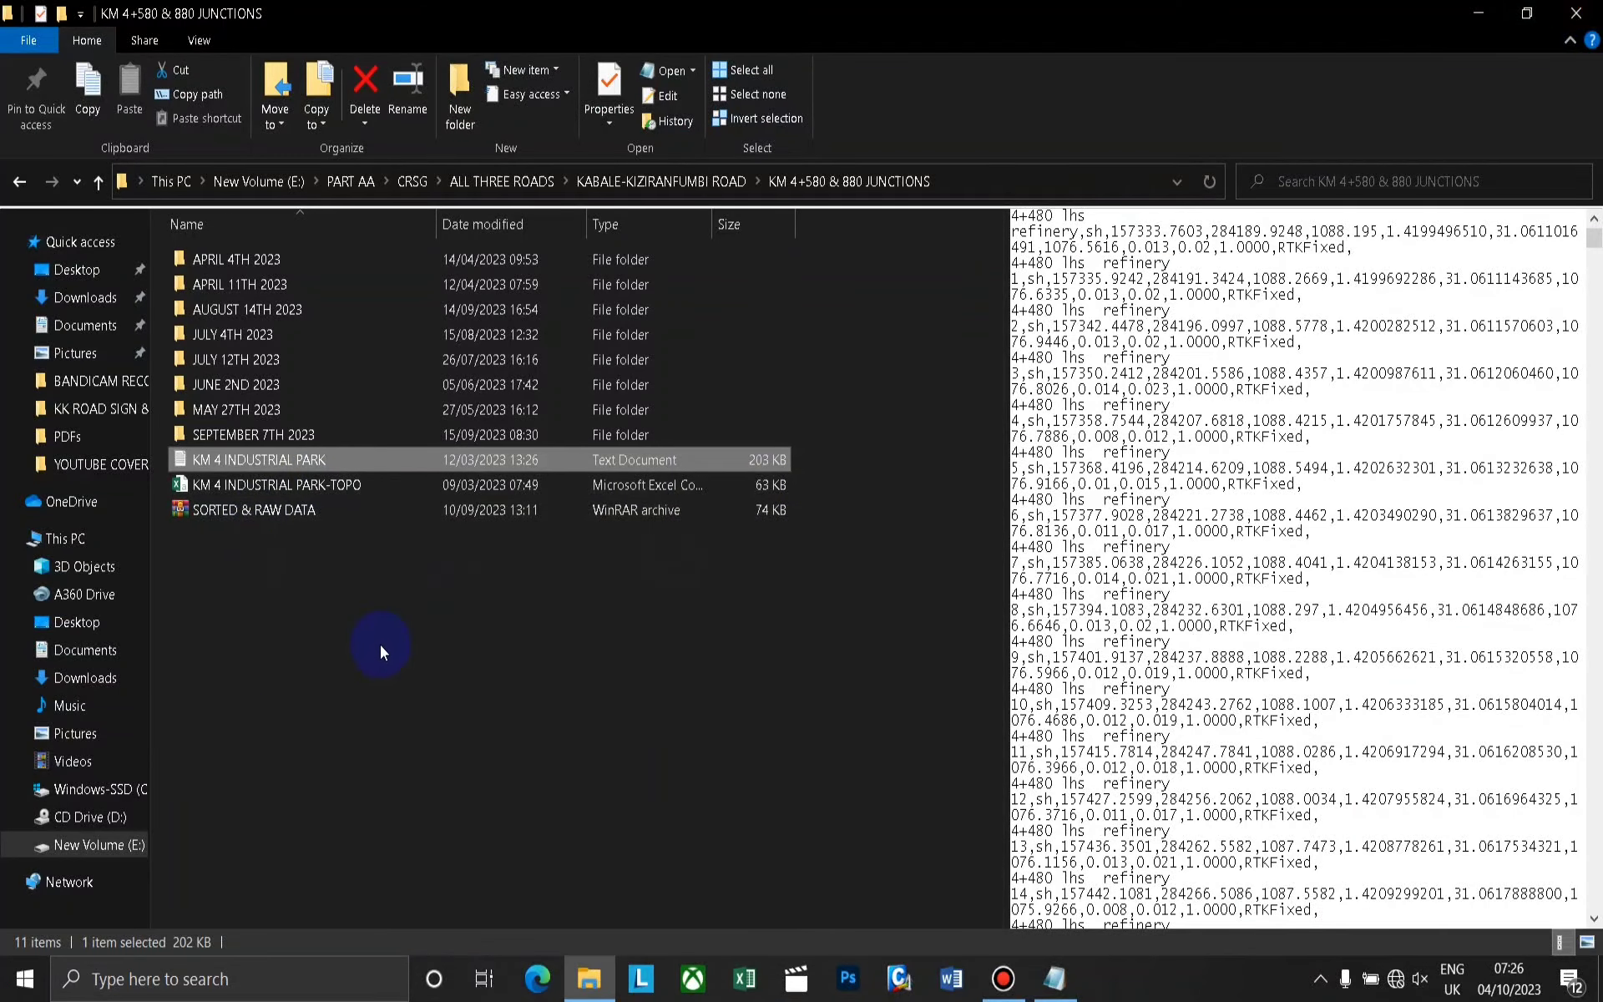
pyautogui.click(1473, 14)
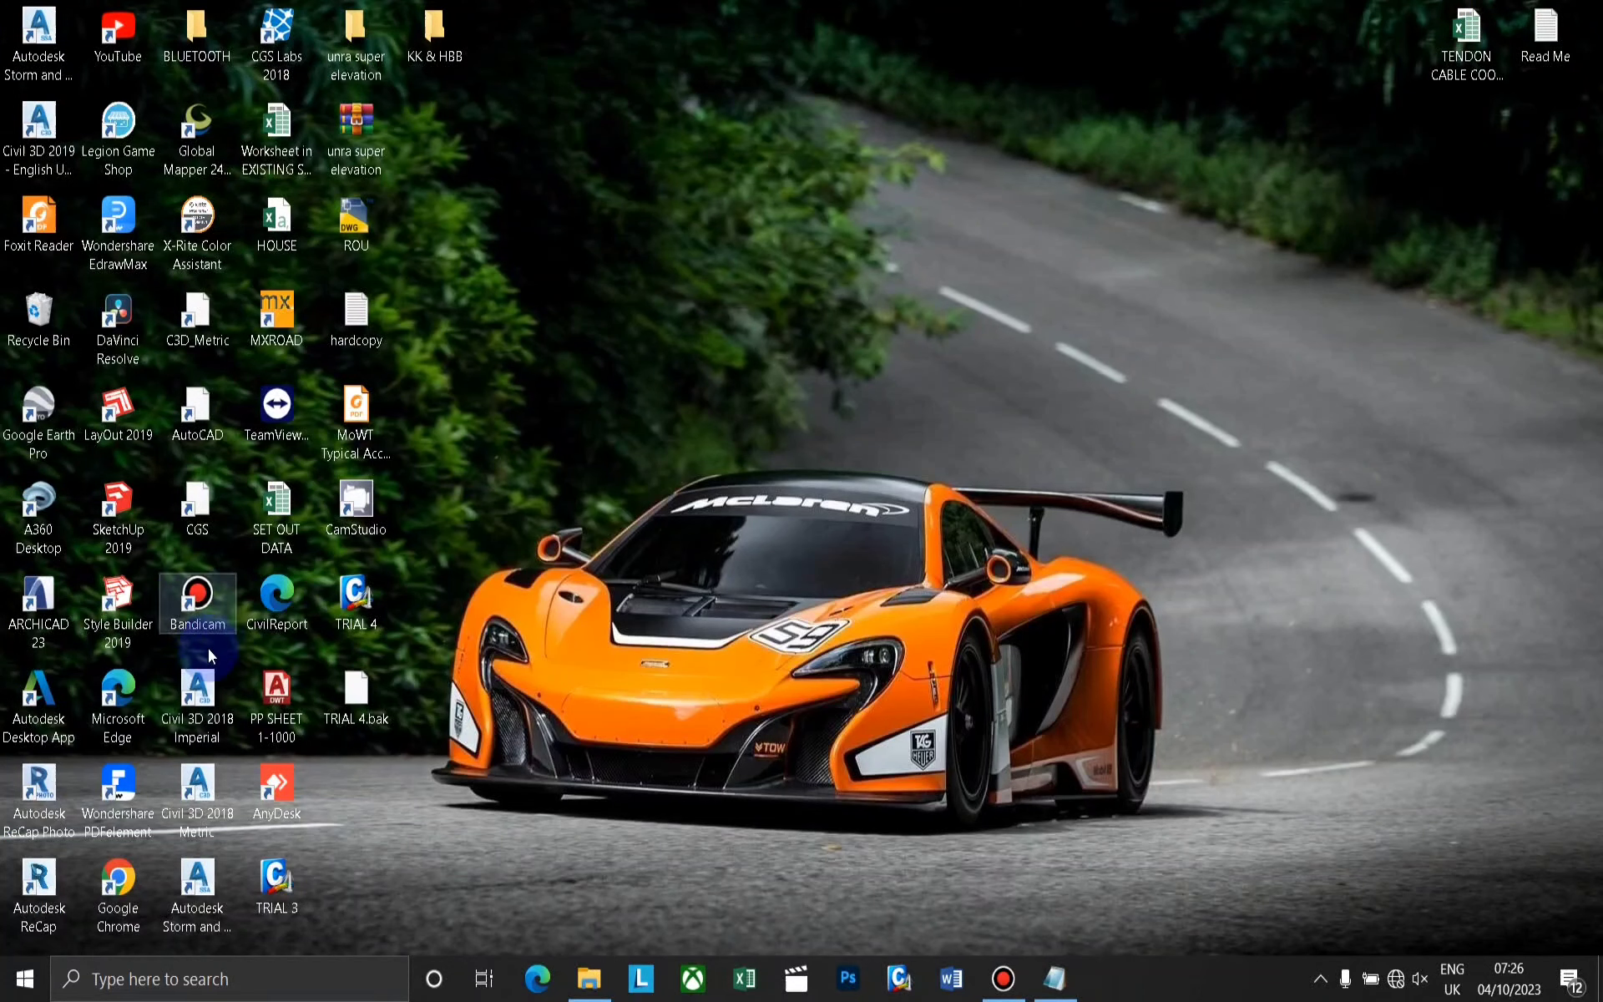
# Launch Civil 3D 2019 - English UK Metric from the desktop.
pyautogui.click(39, 130)
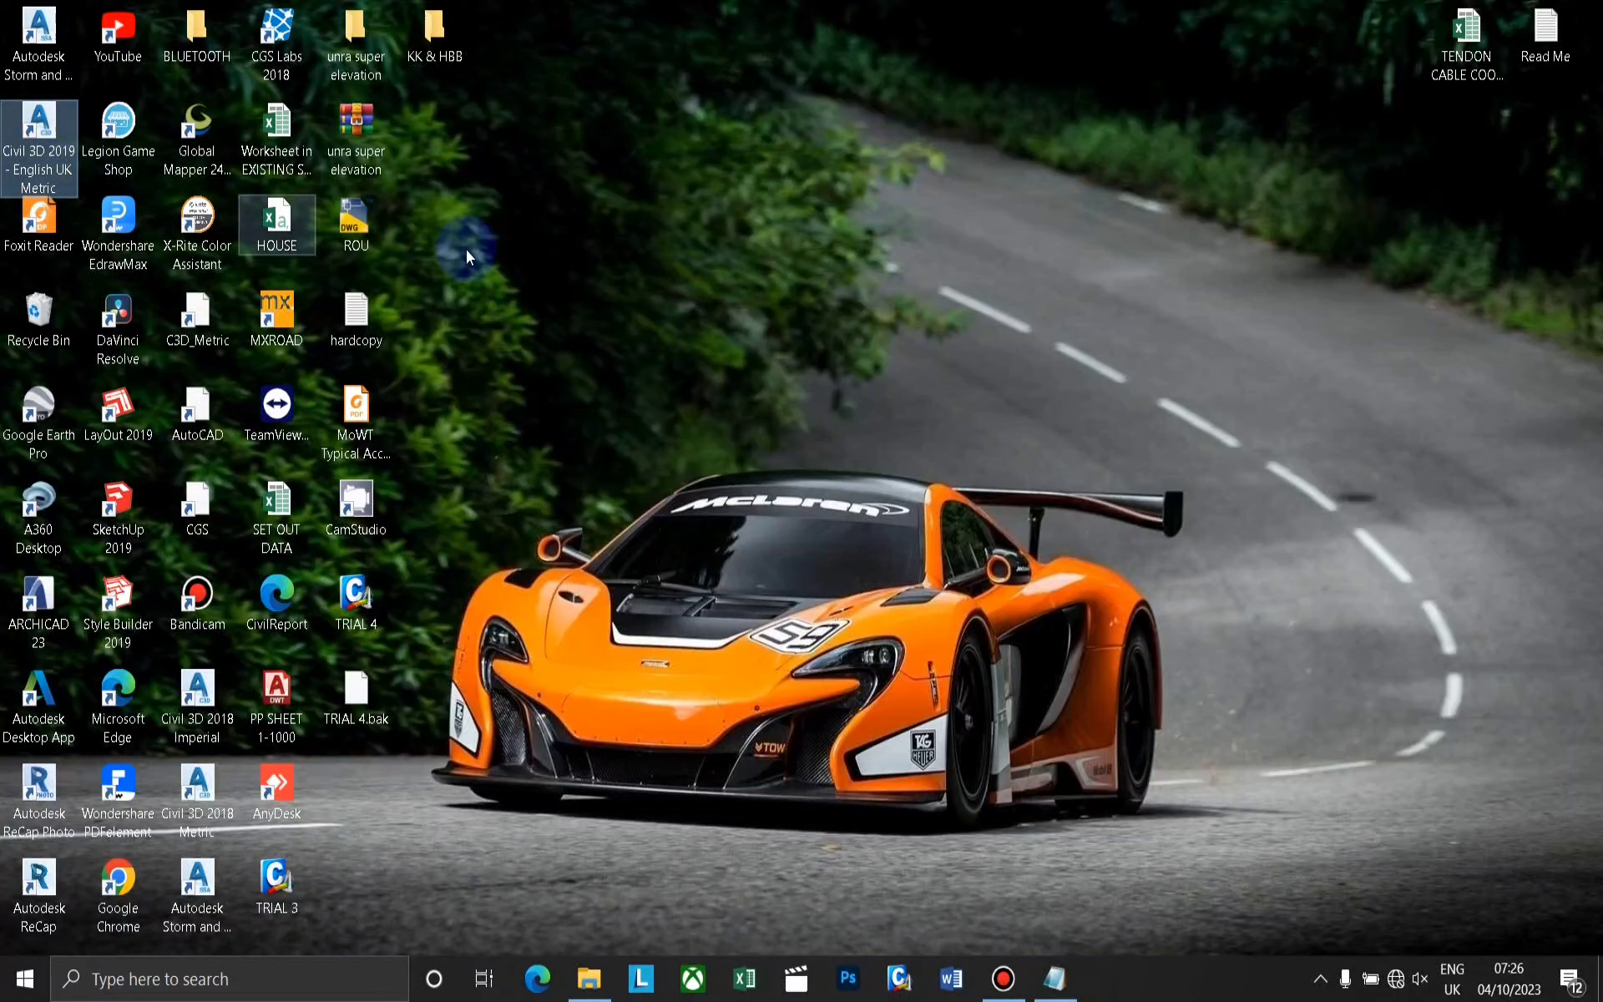
pyautogui.doubleClick(42, 123)
pyautogui.rightClick(824, 99)
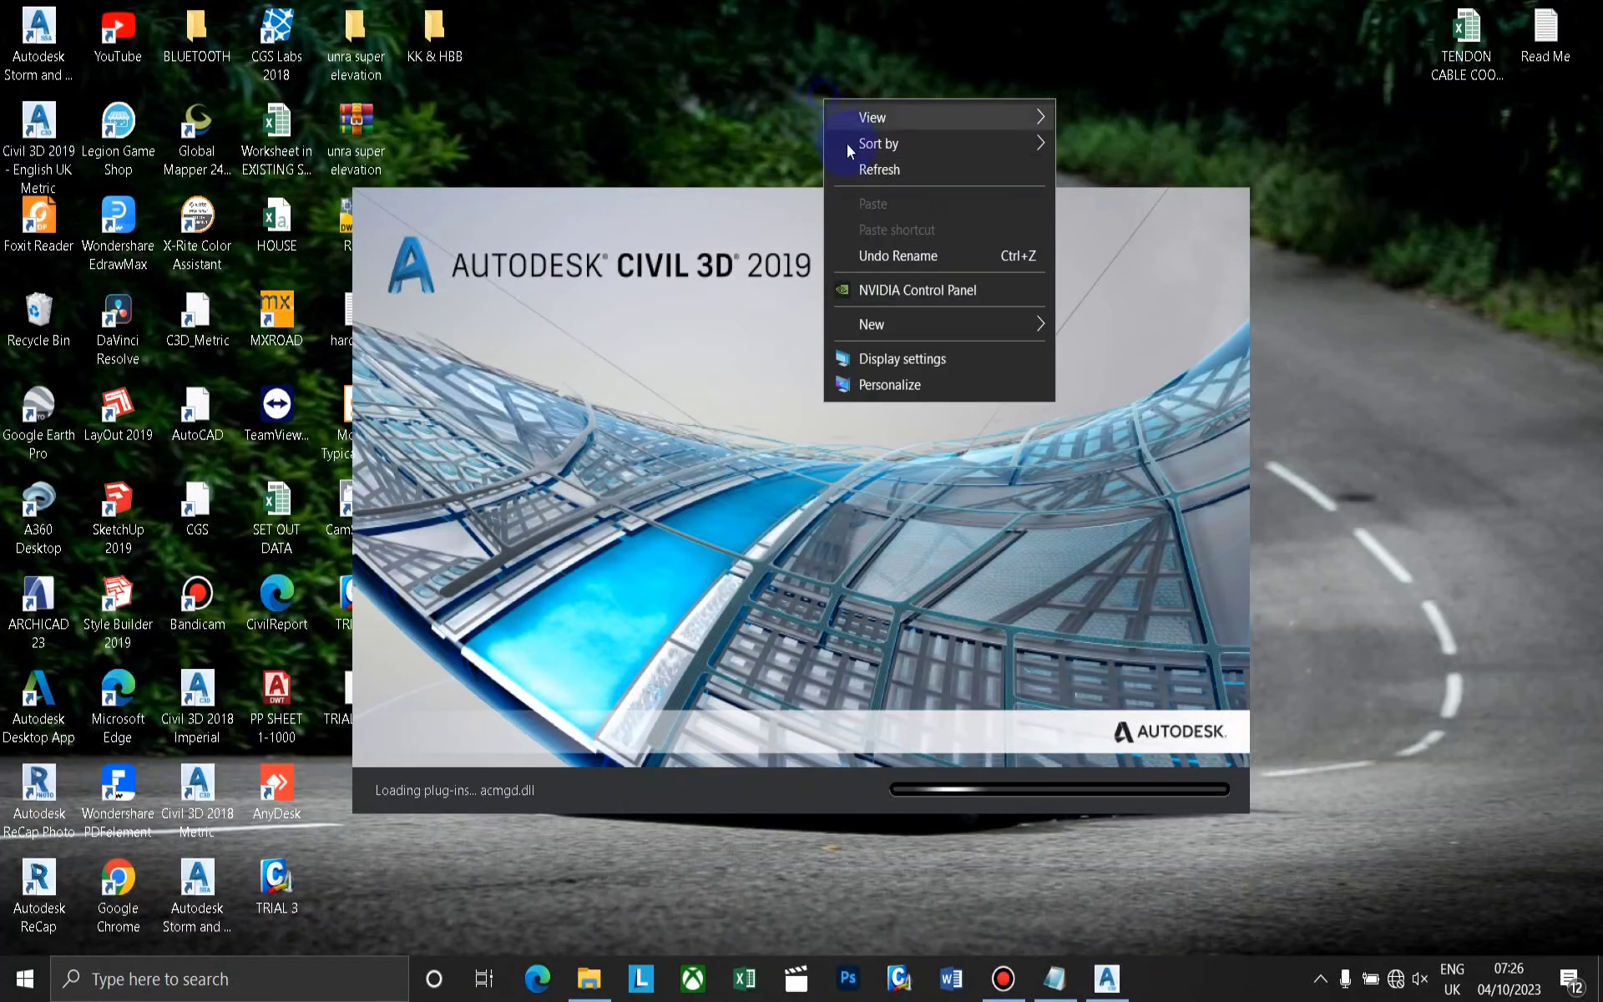
pyautogui.click(864, 169)
pyautogui.rightClick(798, 98)
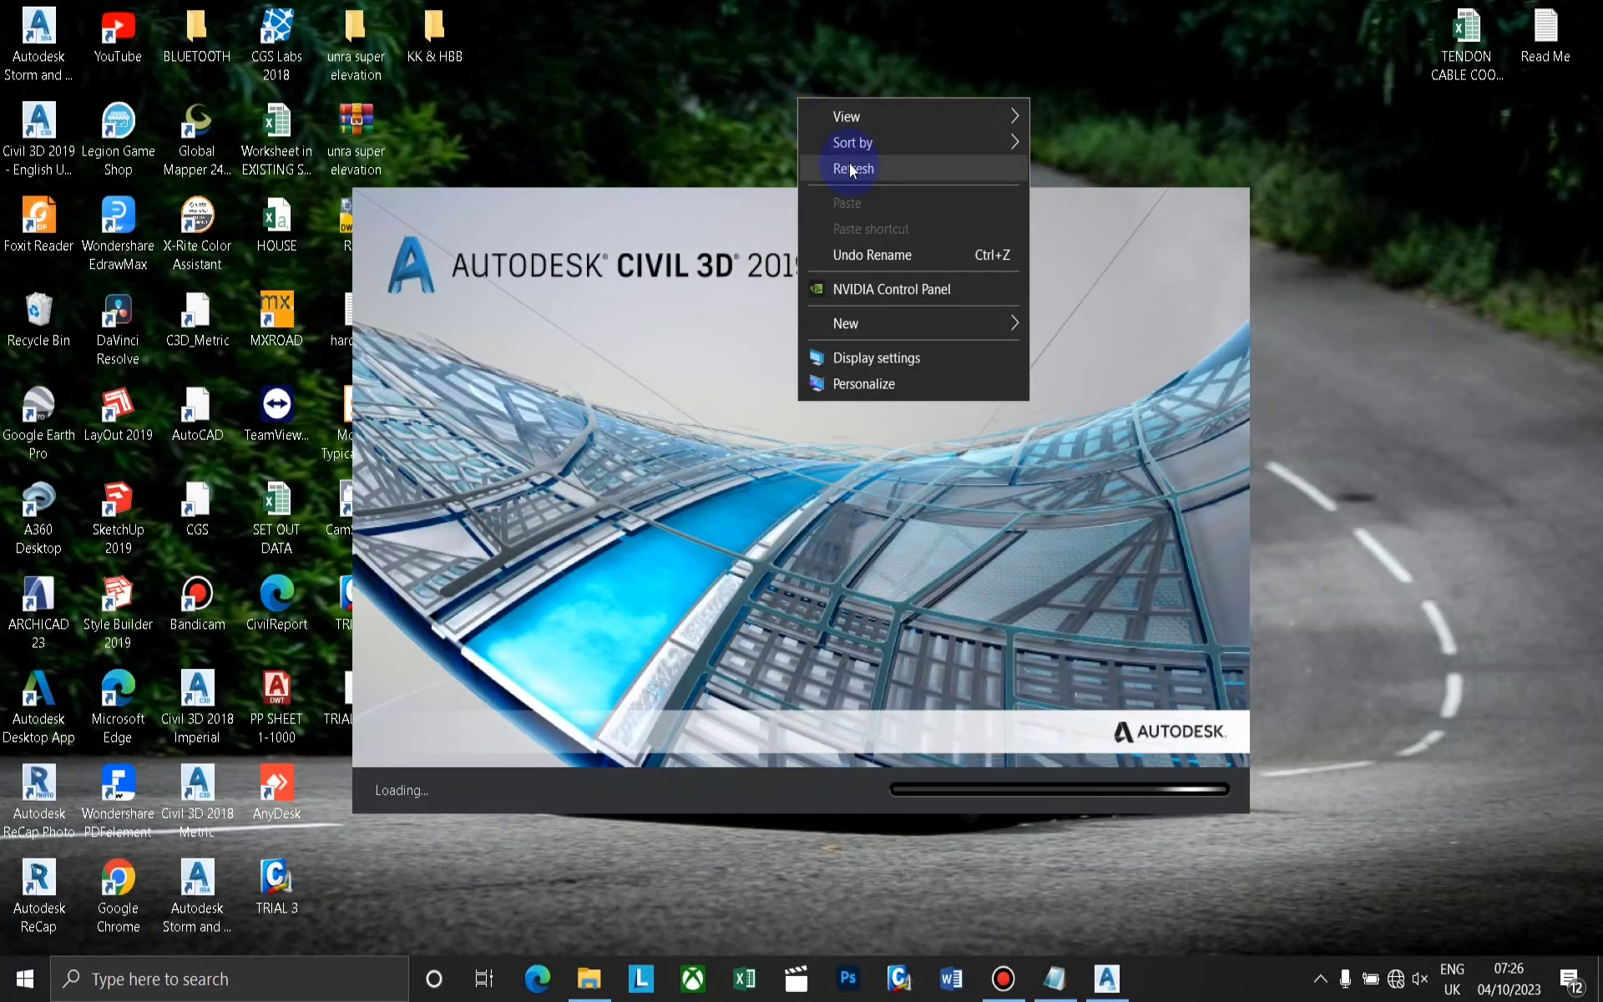
pyautogui.click(849, 162)
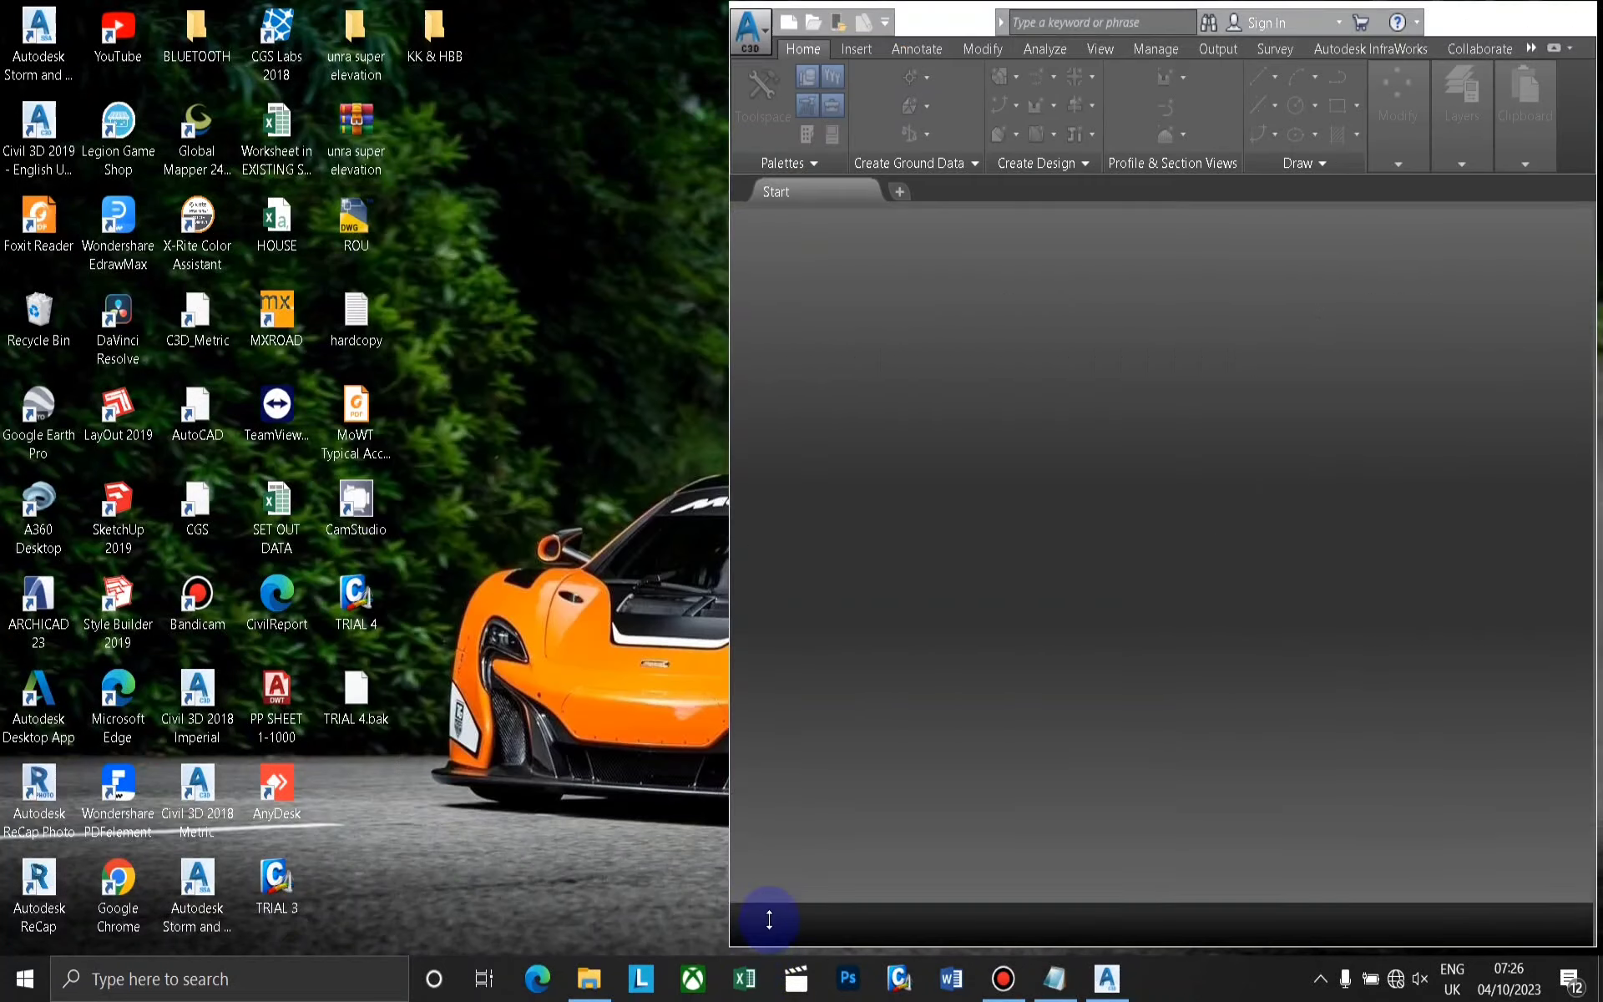
pyautogui.click(860, 384)
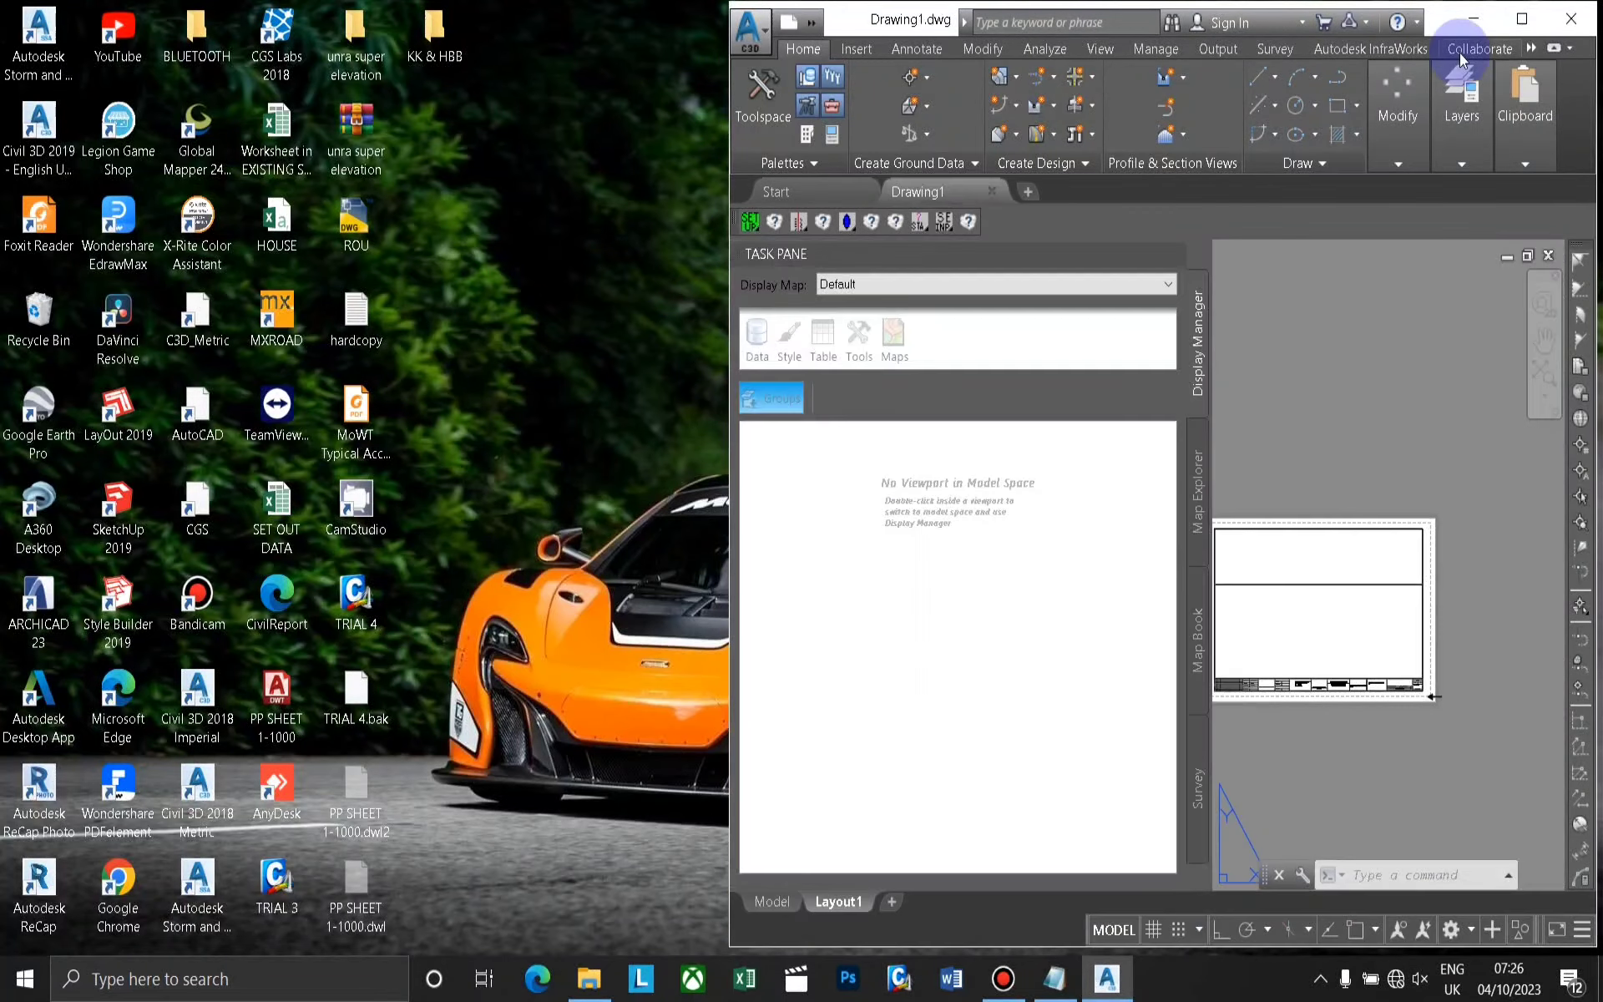
# Maximize the Civil 3D window, close the Task Pane, and switch Drawing1 to model space, dismissing the shortcuts warning.
pyautogui.click(1519, 18)
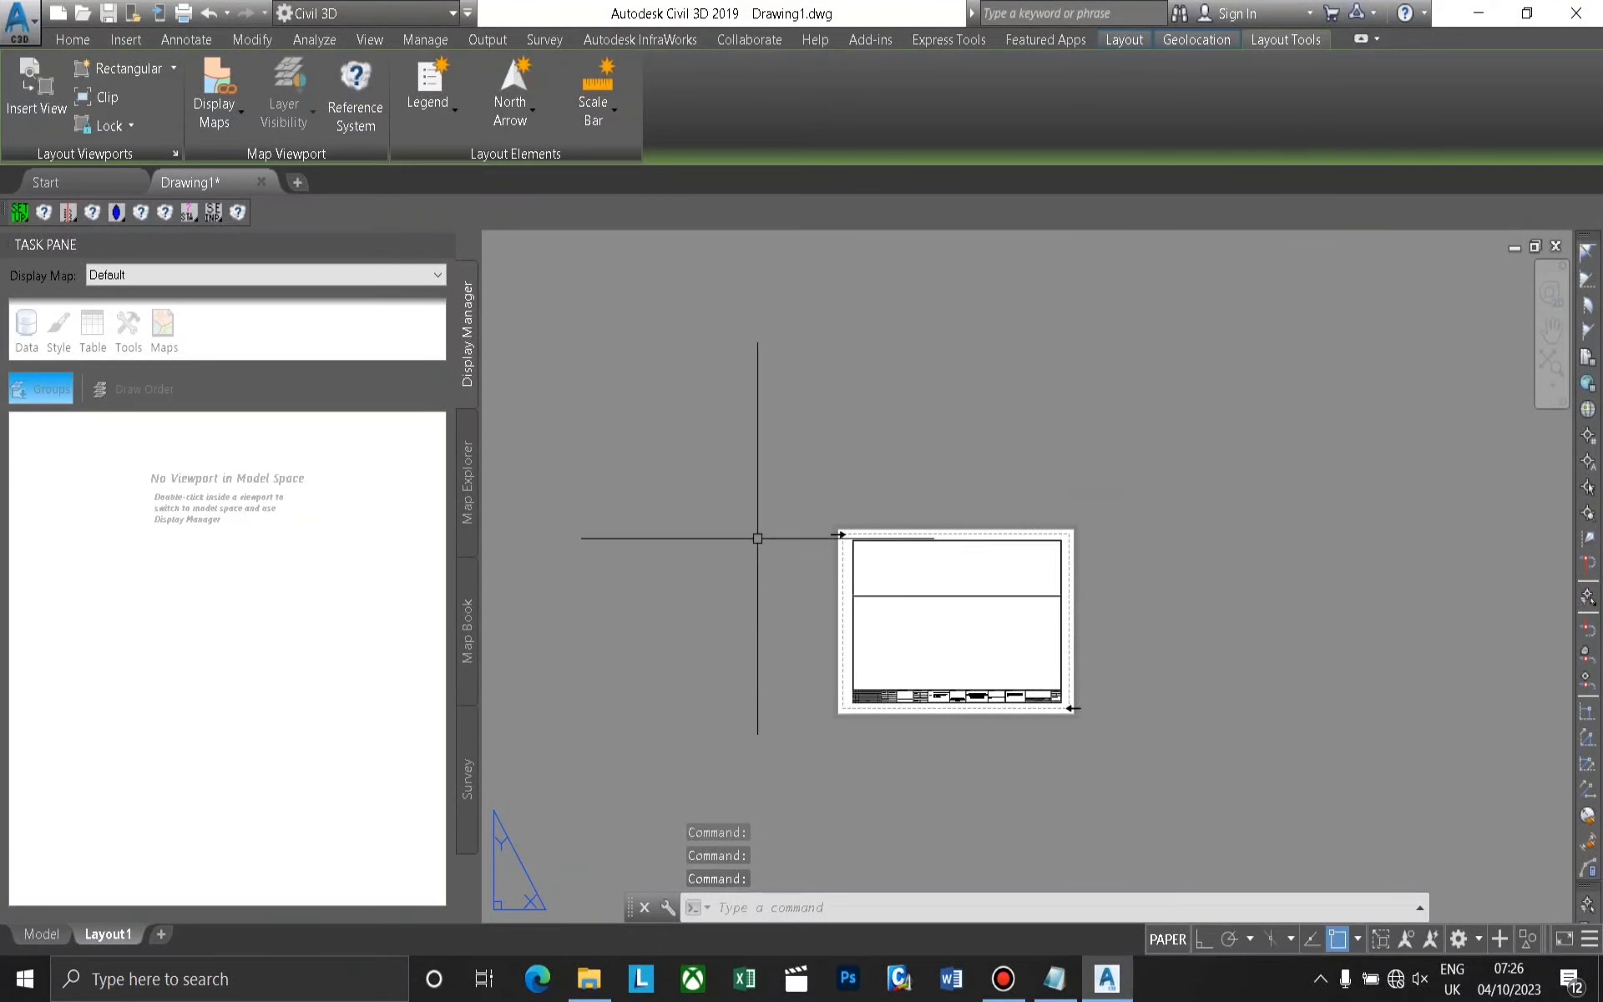
pyautogui.click(438, 247)
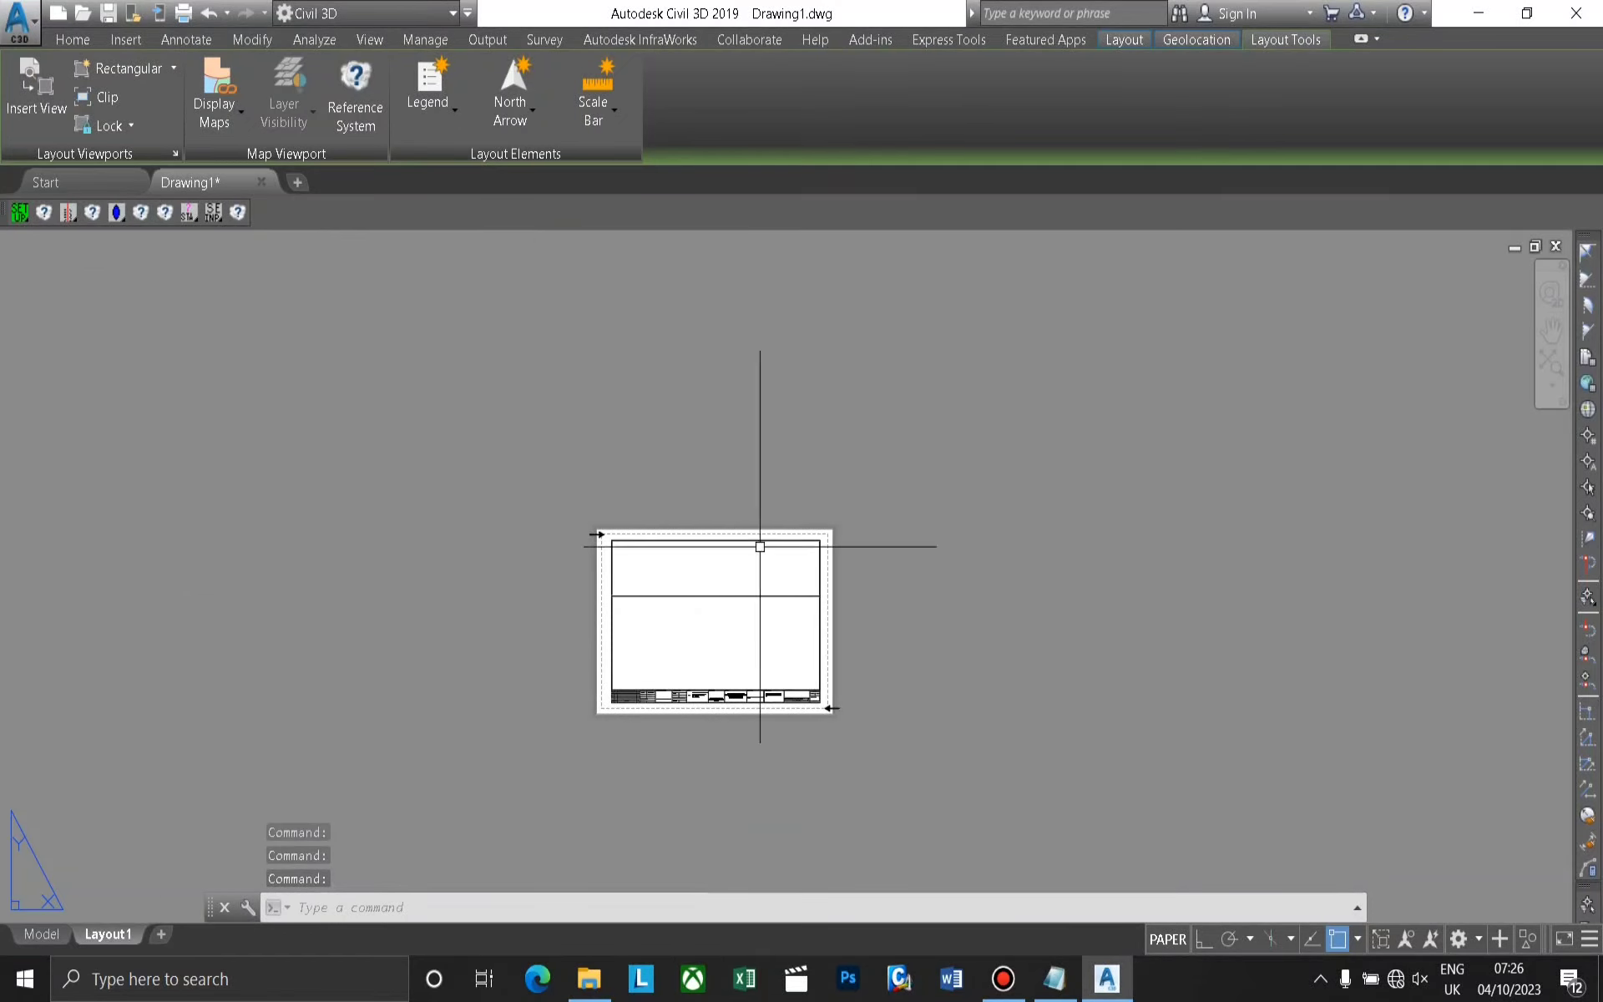
pyautogui.click(38, 934)
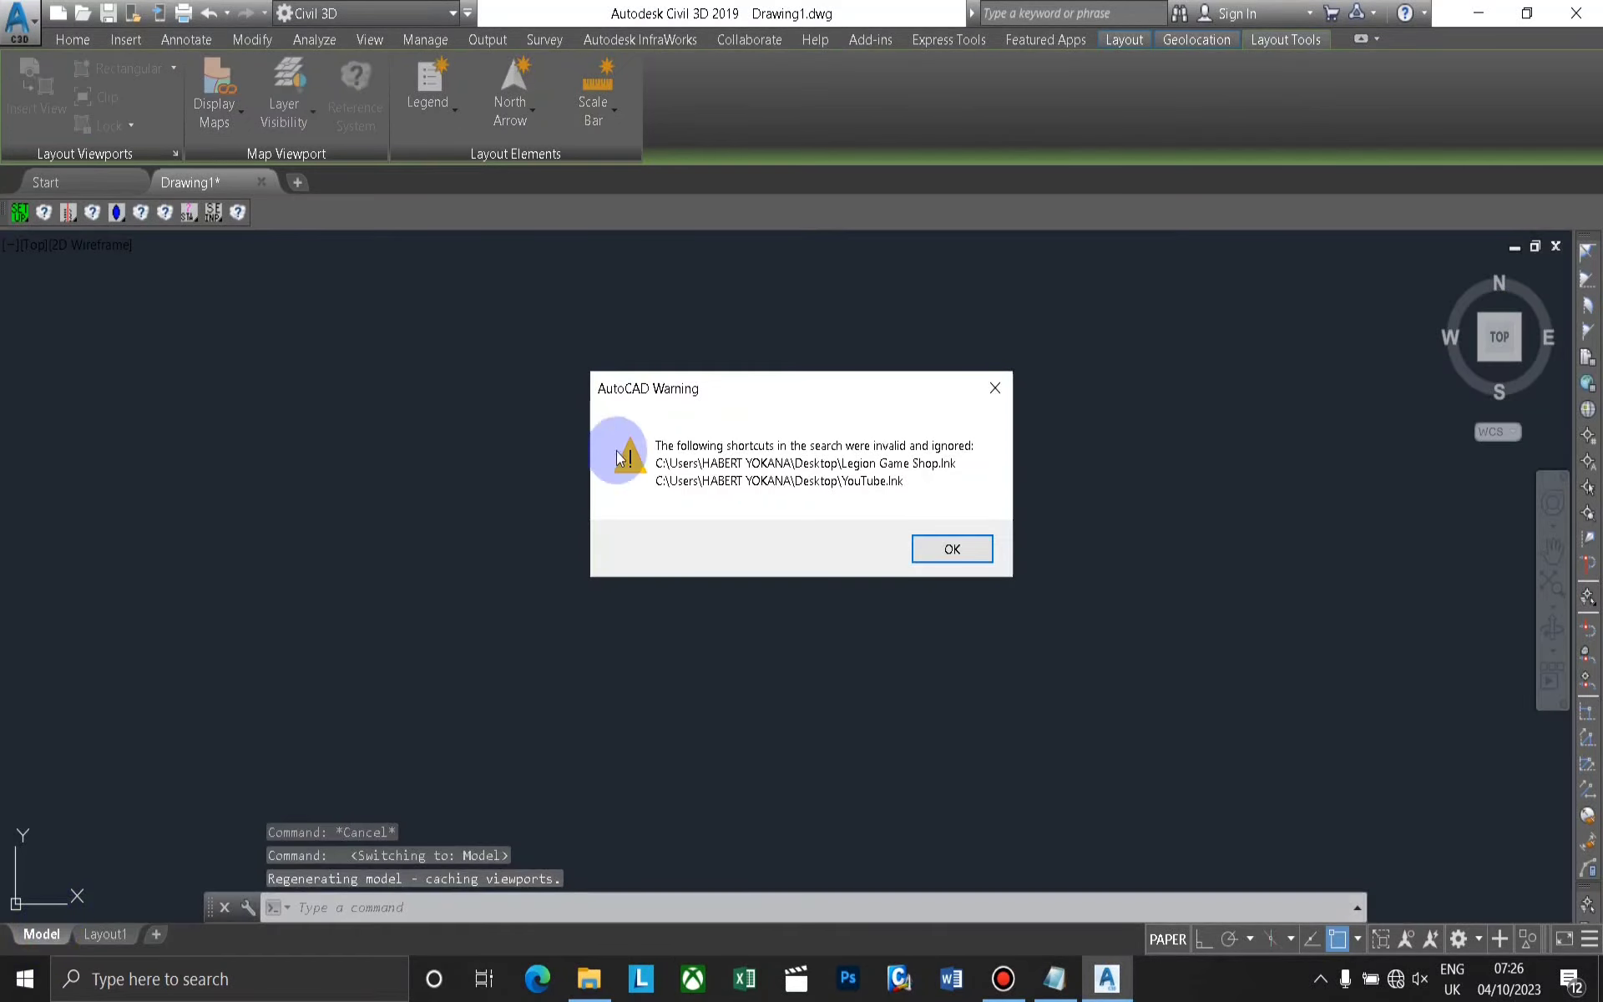
pyautogui.click(926, 547)
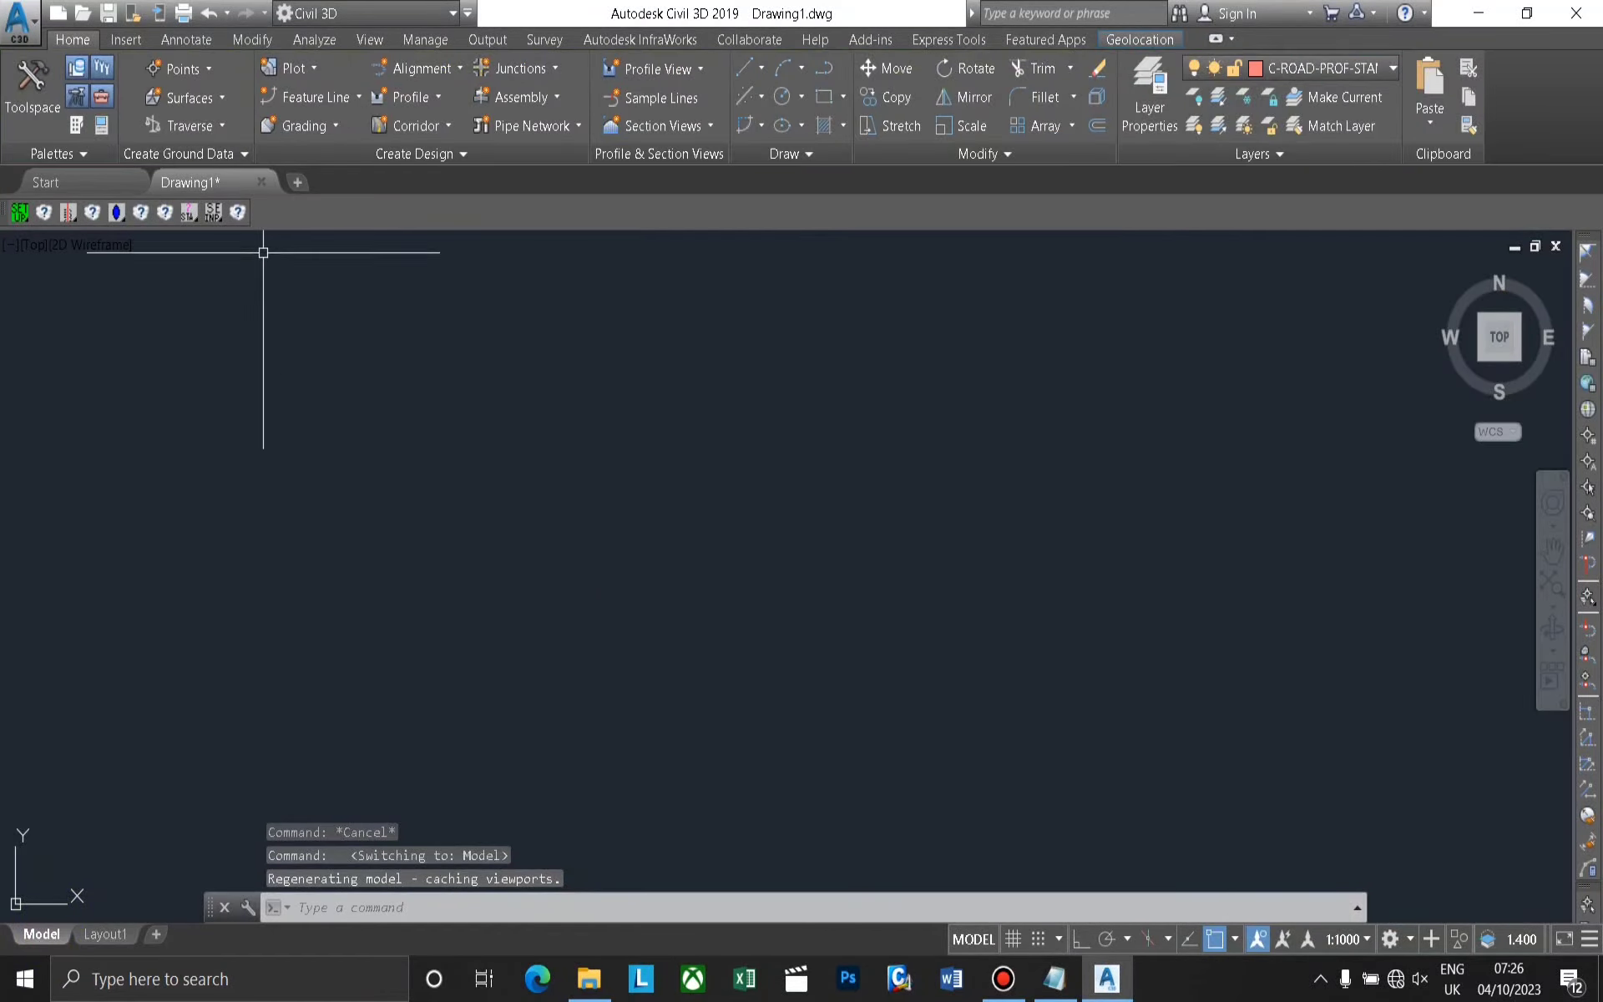
# Start a point import with the point creation tools and browse for the source file on New Volume (E:).
pyautogui.click(179, 69)
pyautogui.click(237, 99)
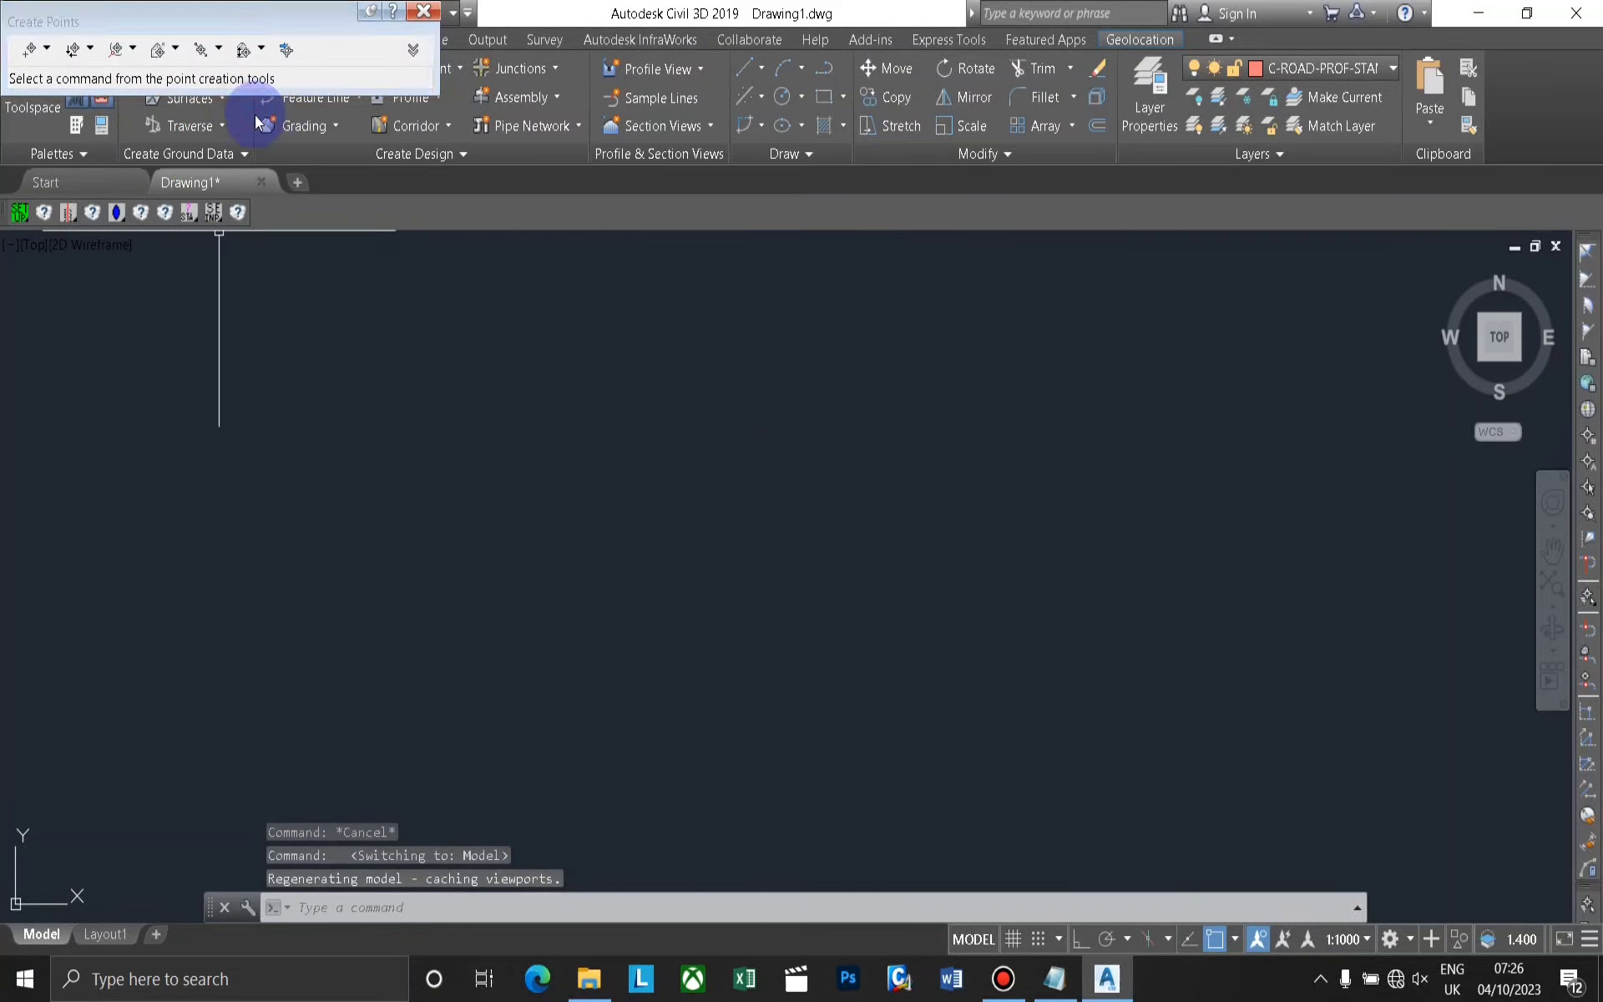
pyautogui.click(288, 53)
pyautogui.click(389, 76)
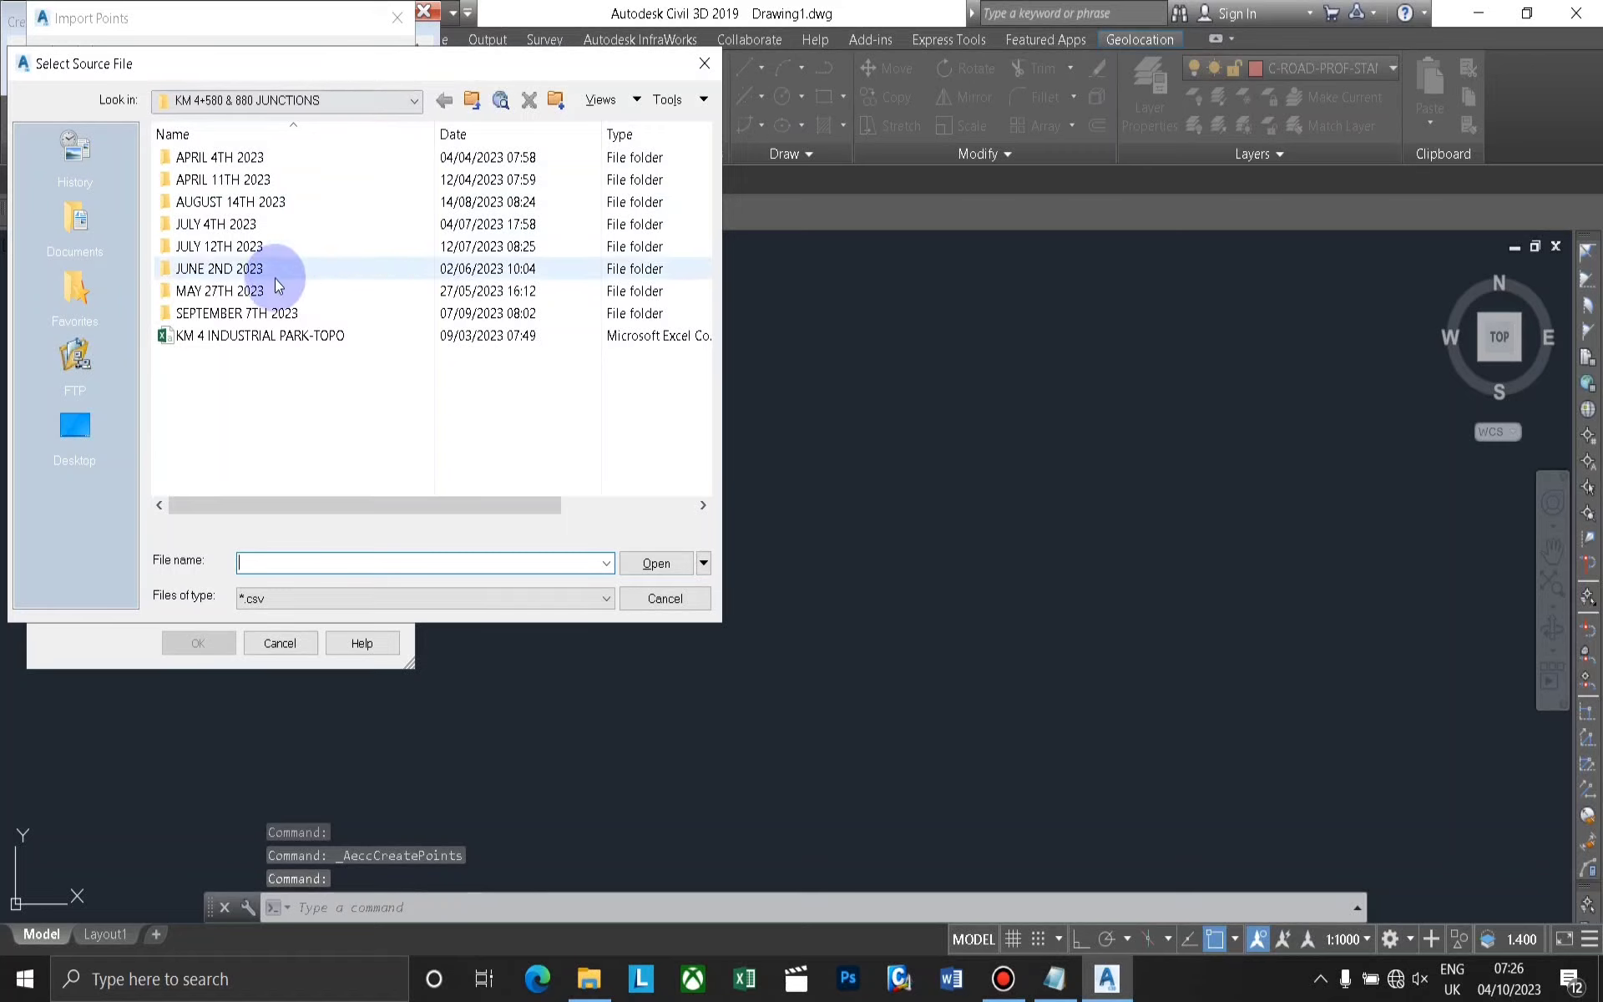
pyautogui.click(119, 409)
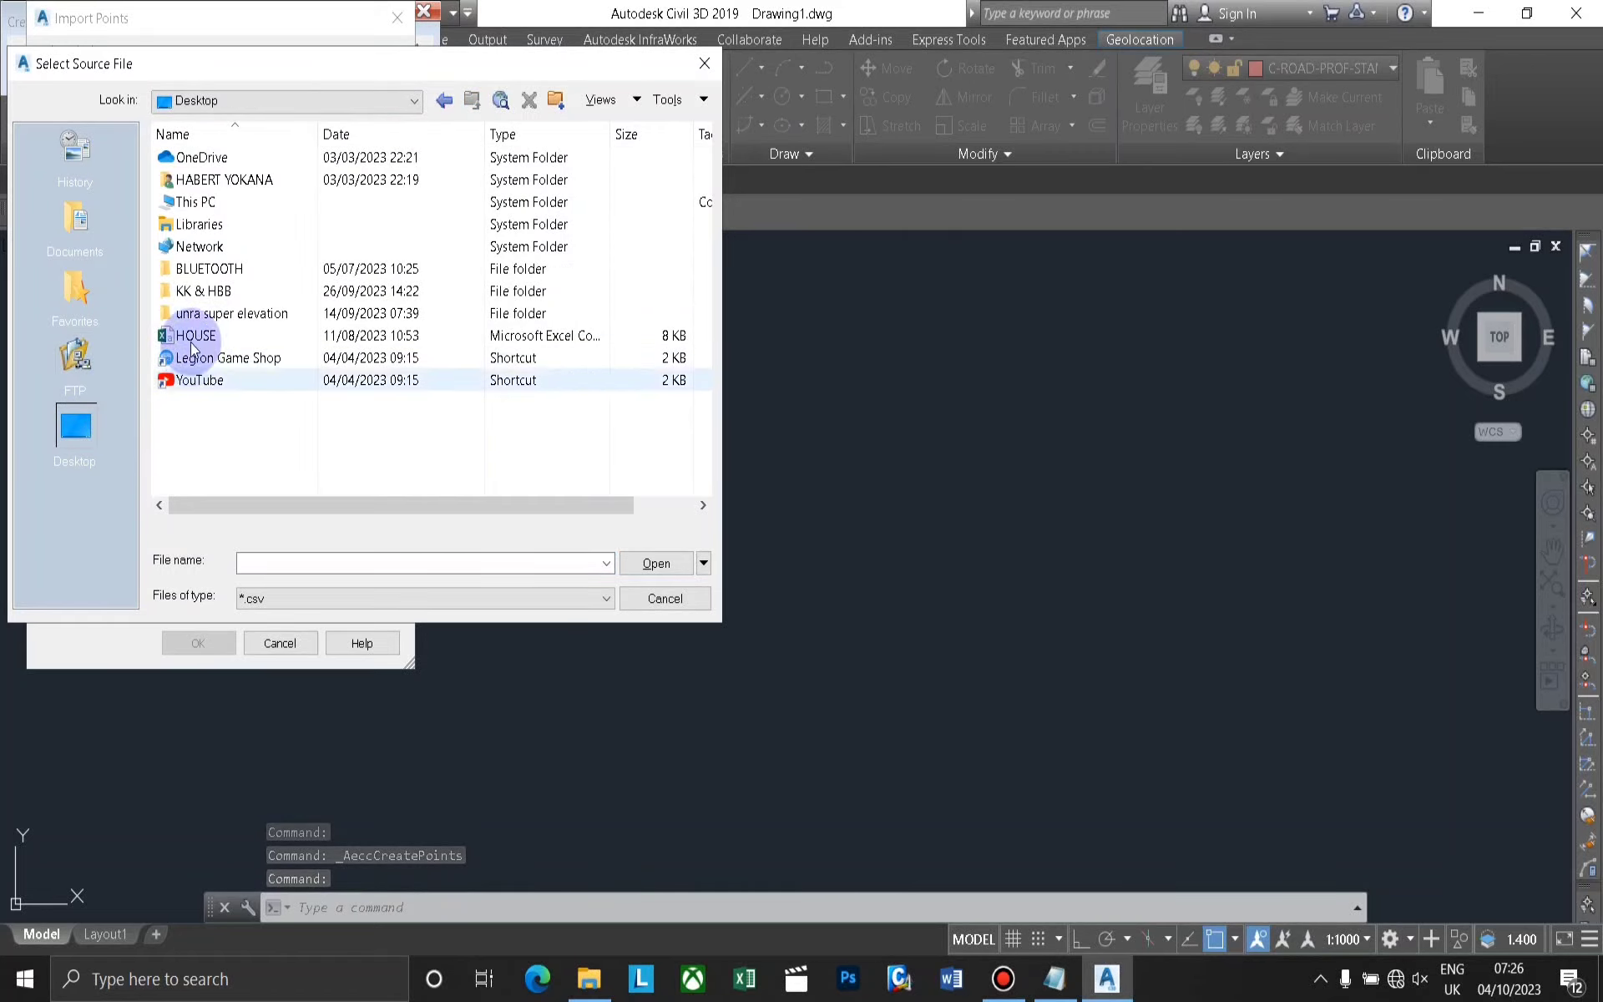
pyautogui.doubleClick(201, 203)
pyautogui.doubleClick(222, 438)
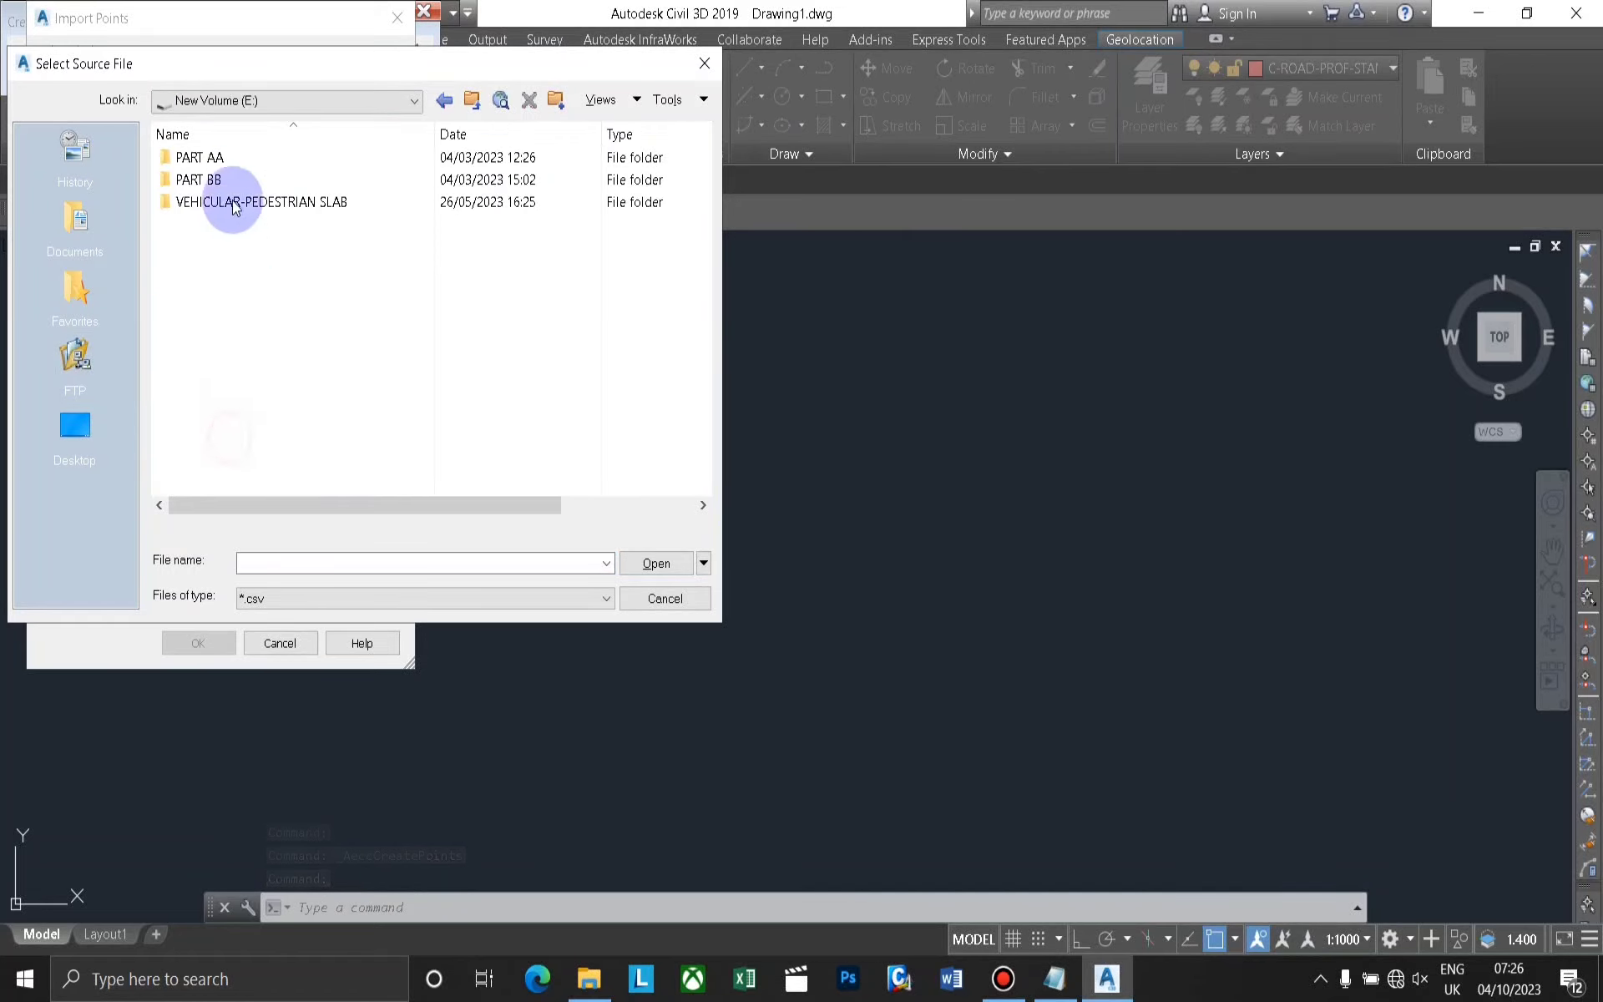
pyautogui.doubleClick(223, 157)
pyautogui.doubleClick(214, 152)
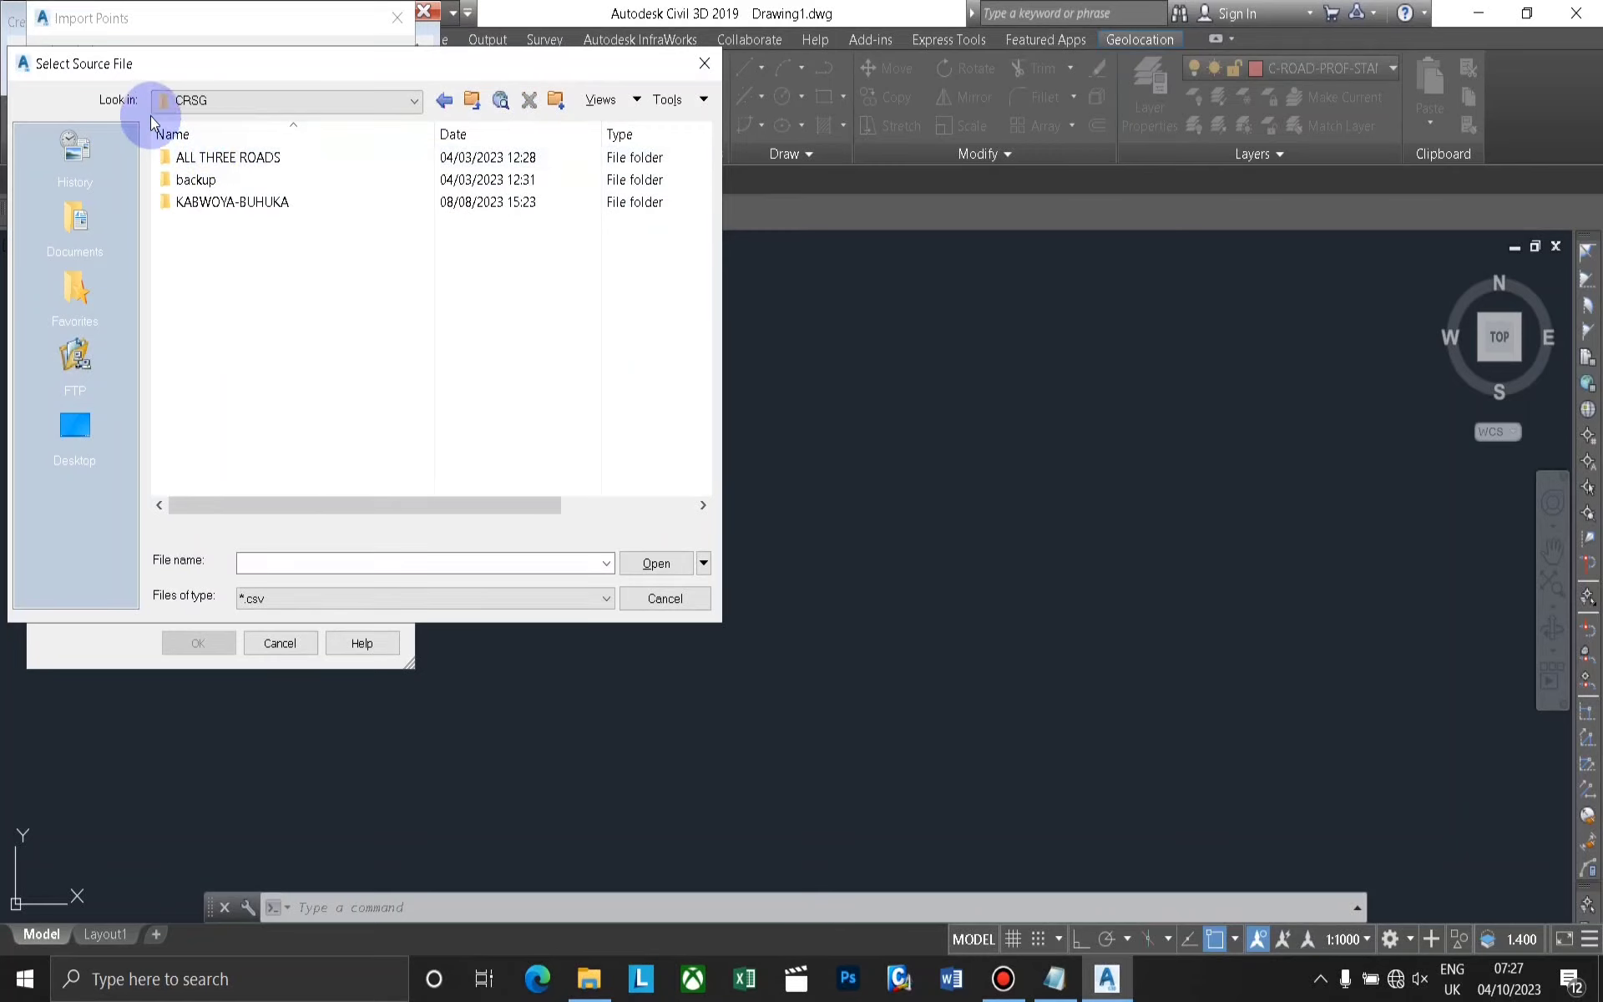
pyautogui.click(445, 100)
pyautogui.click(444, 100)
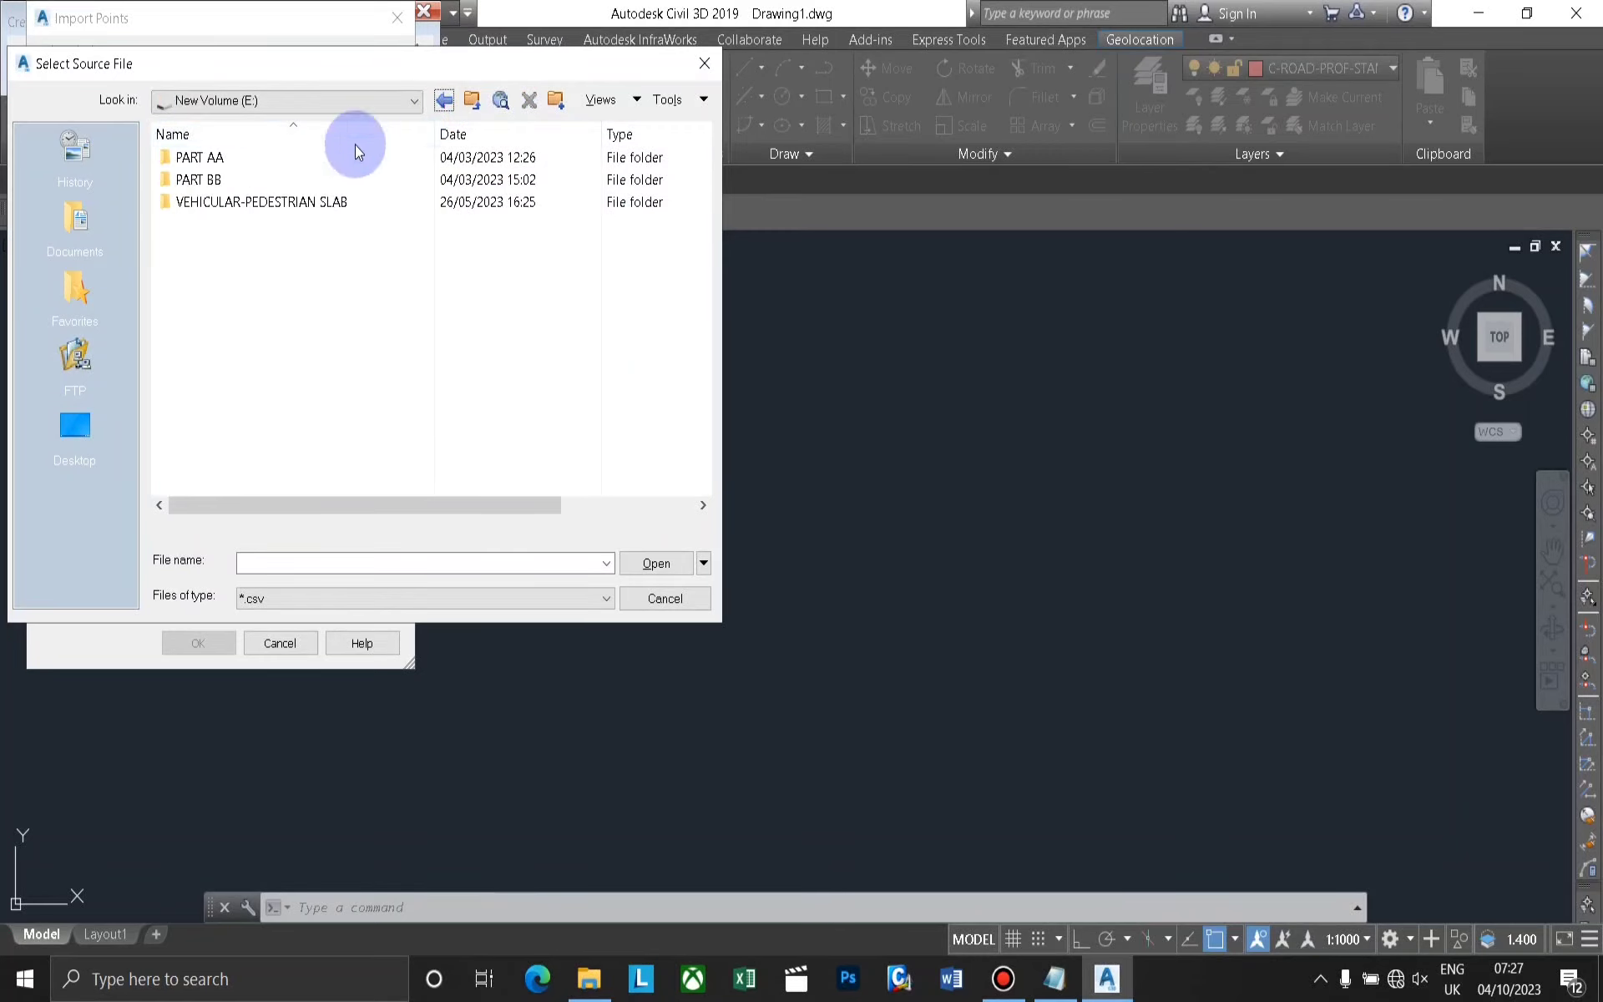
# Go to the TUTORIAL folder inside PART BB and select SORTED DATA CSV as the point source file.
pyautogui.doubleClick(251, 179)
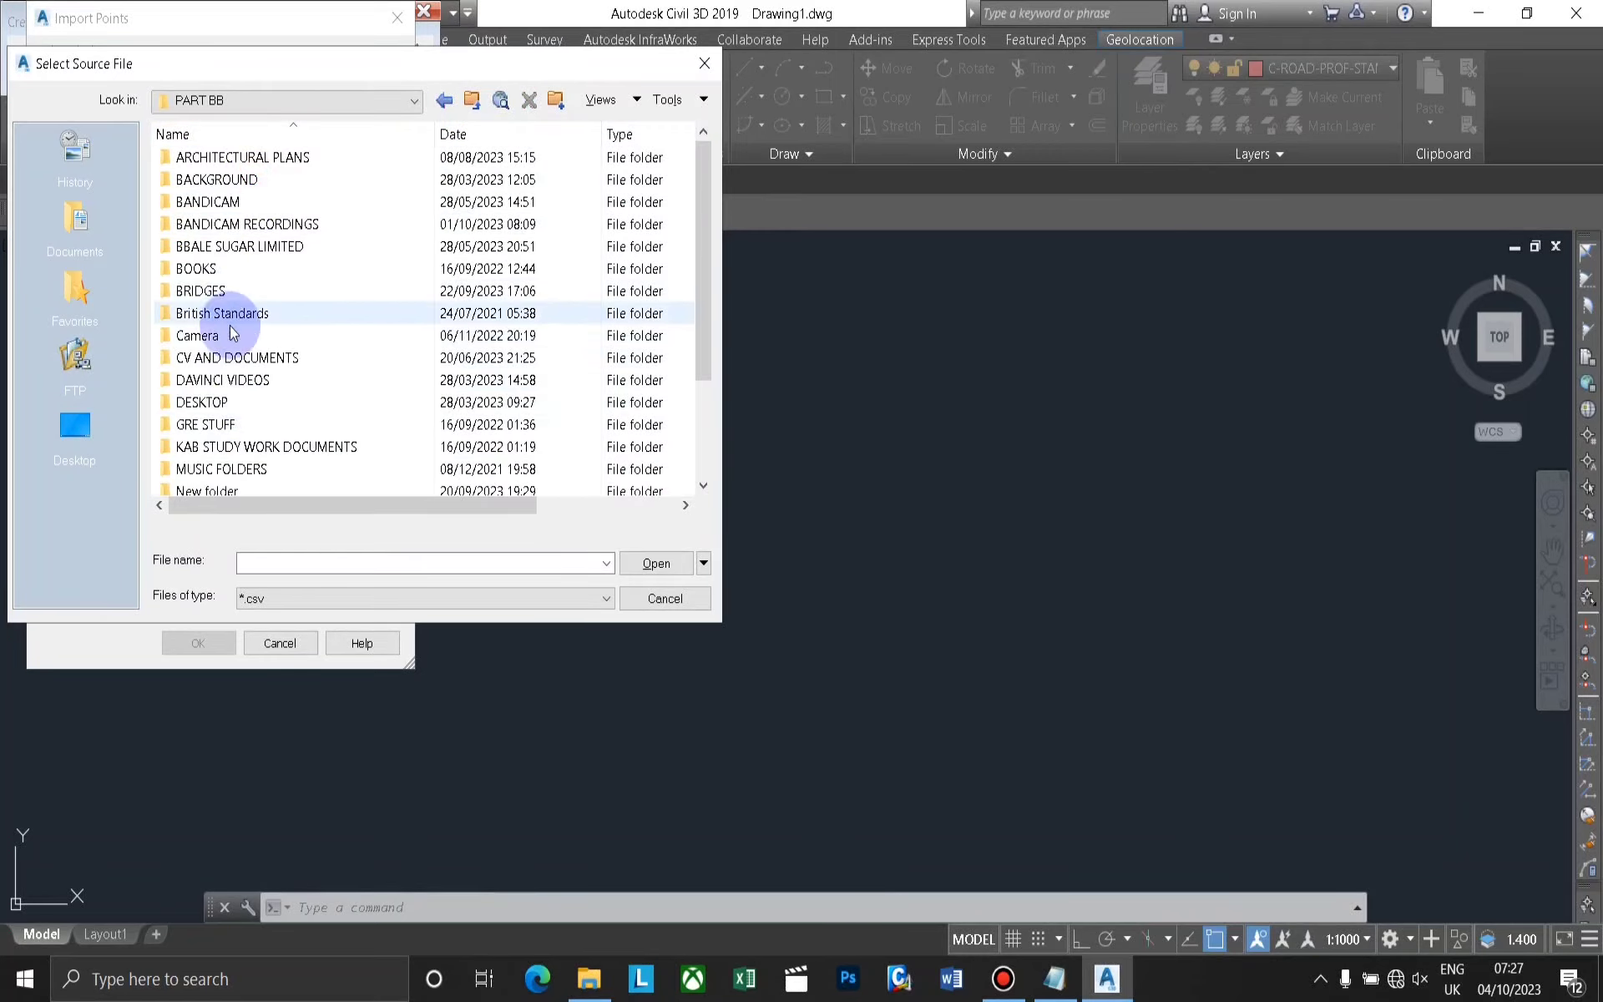
pyautogui.scroll(-2, 229, 326)
pyautogui.click(219, 447)
pyautogui.doubleClick(218, 447)
pyautogui.click(235, 154)
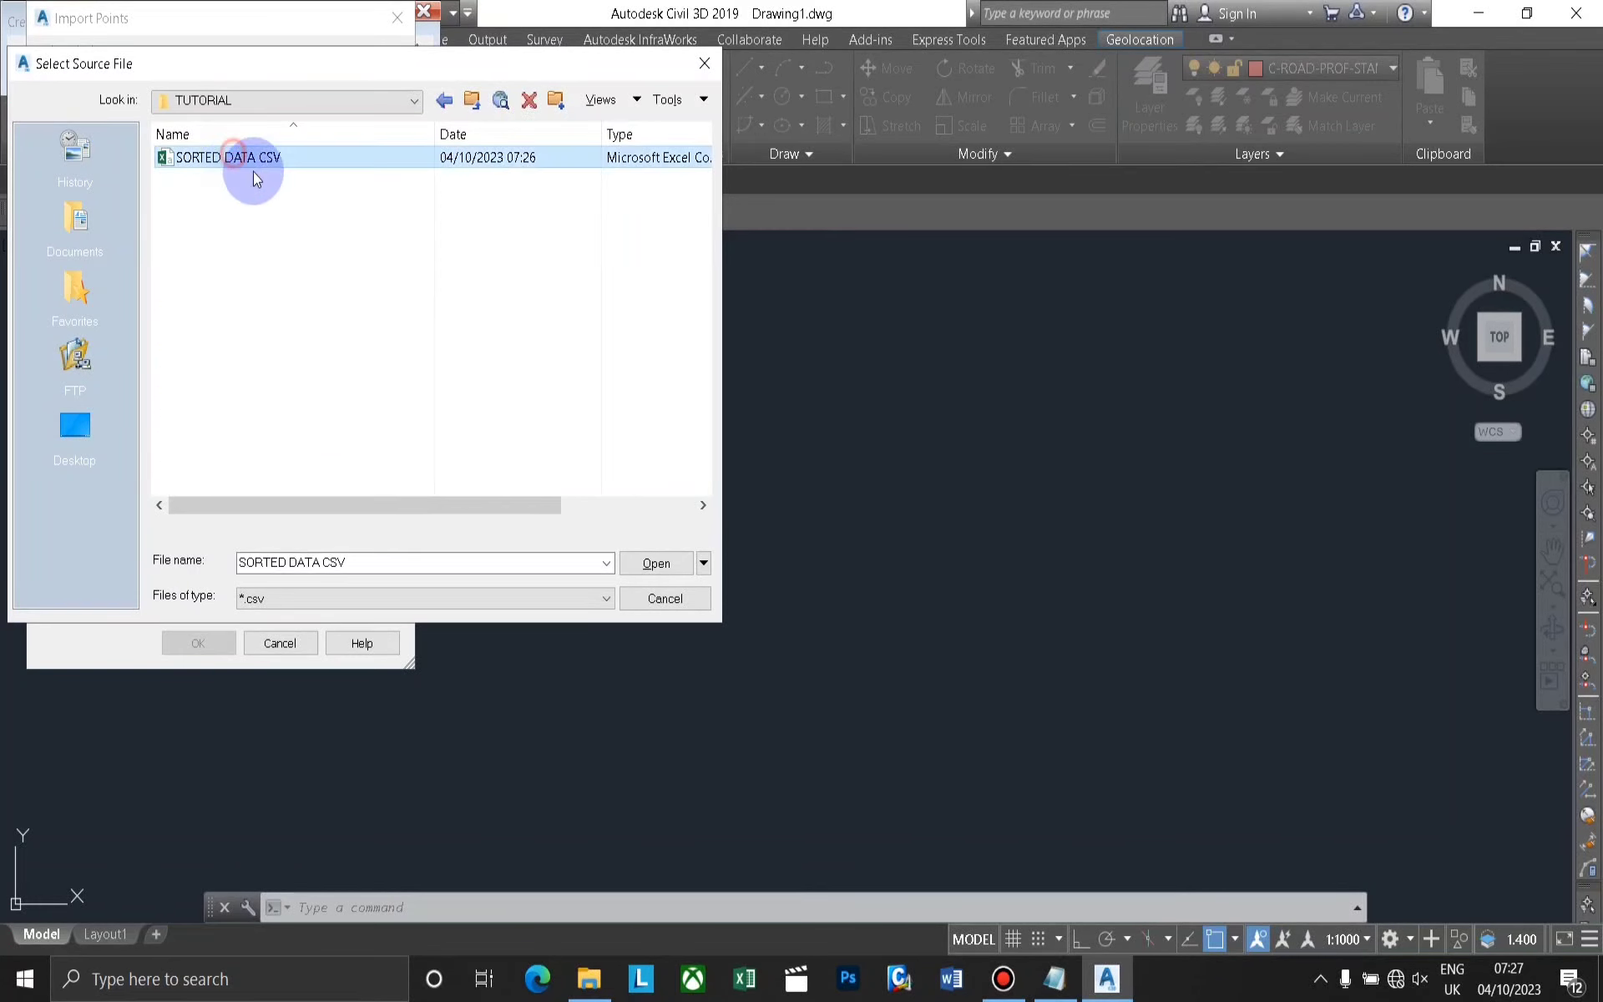